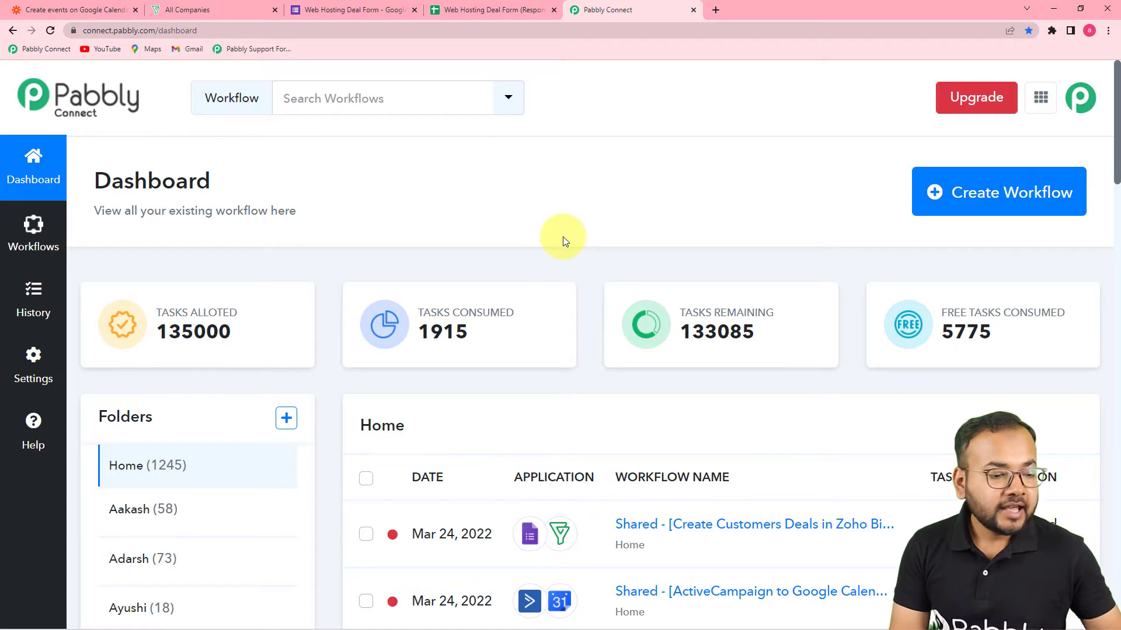
Create a new workflow named "Create Deals in Zoho Bigin from Google Forms Automatically".
{"action": "mouse_move", "coordinate": [643, 295]}
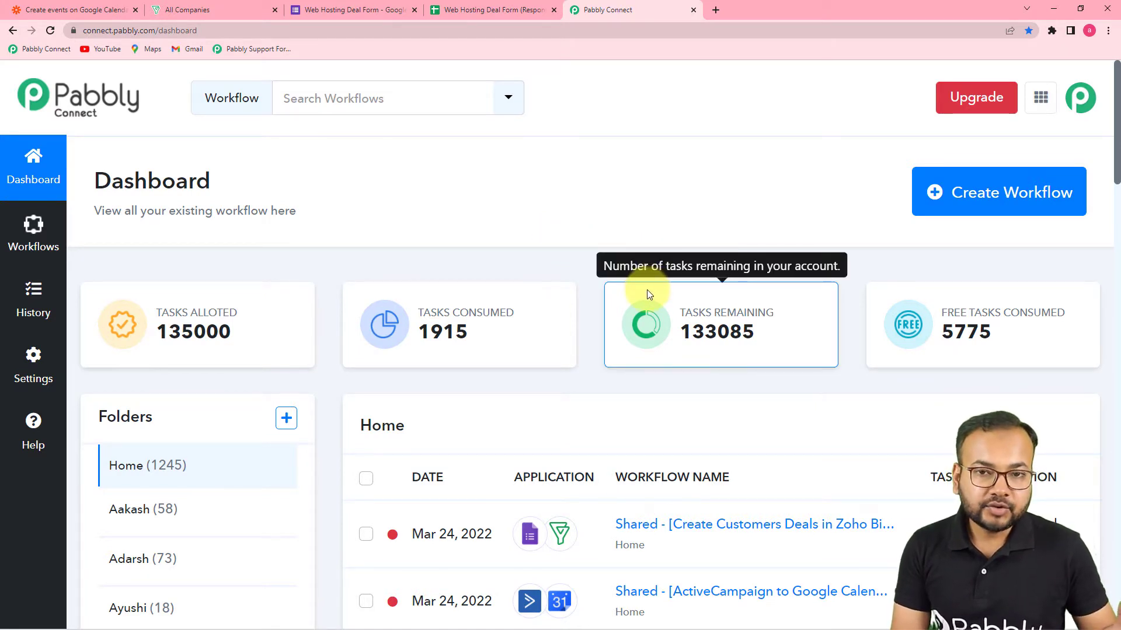
{"action": "left_click", "coordinate": [1010, 210]}
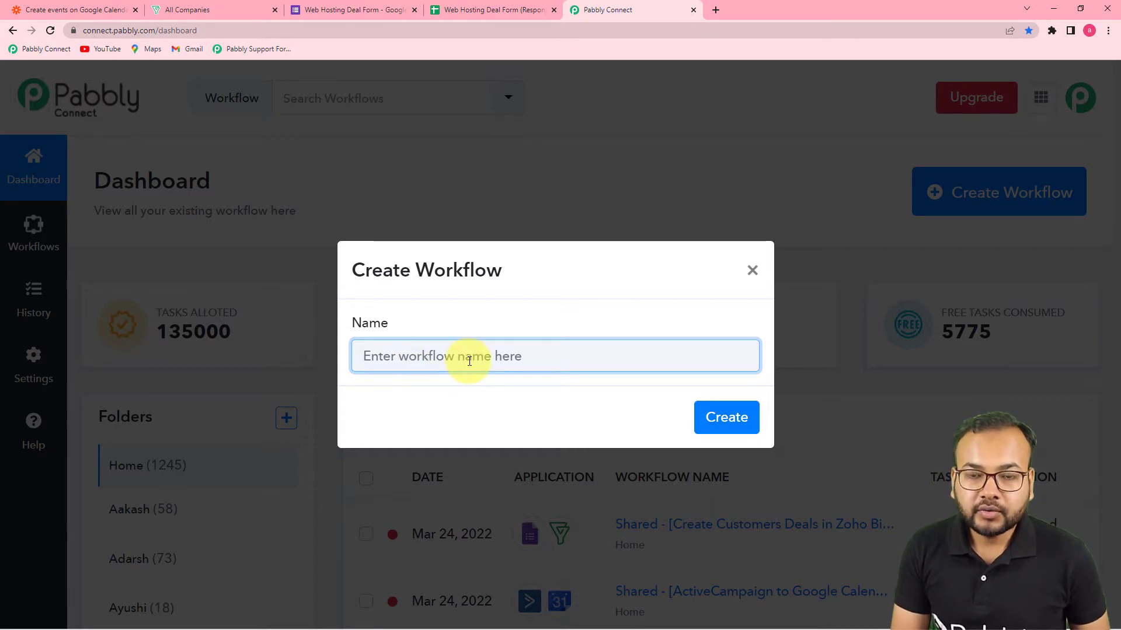
{"action": "type", "text": "Create Deals in Zoho Bigin from Google Forms Automatically"}
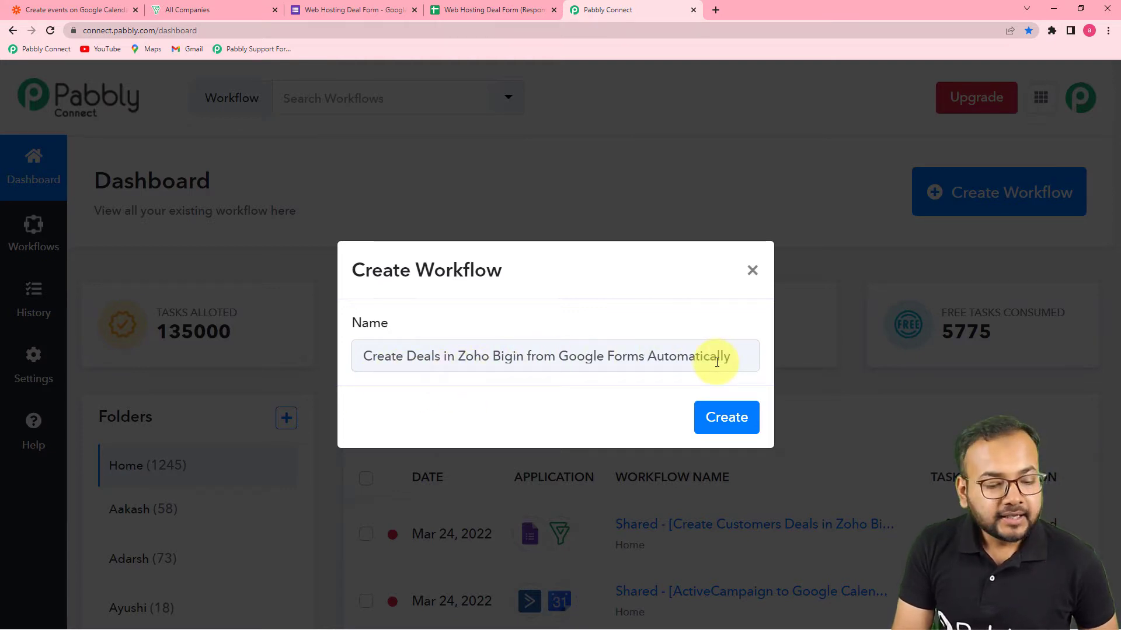
{"action": "left_click", "coordinate": [734, 420]}
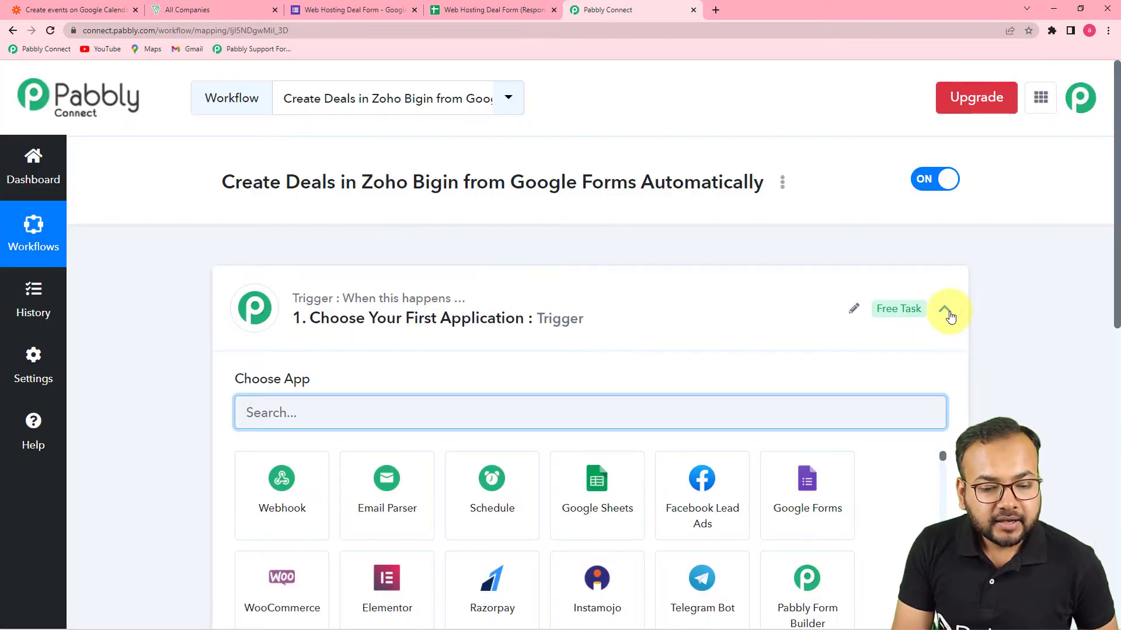
Find Google Forms in the app list and choose it as the workflow's trigger application.
{"action": "left_click", "coordinate": [945, 308]}
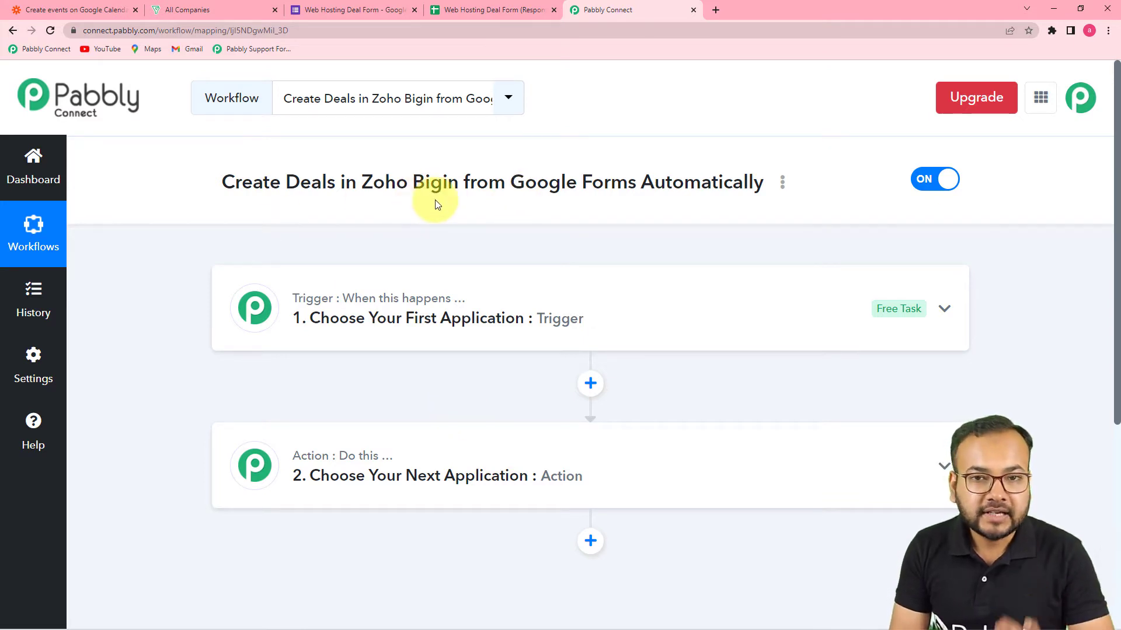
{"action": "left_click", "coordinate": [430, 299]}
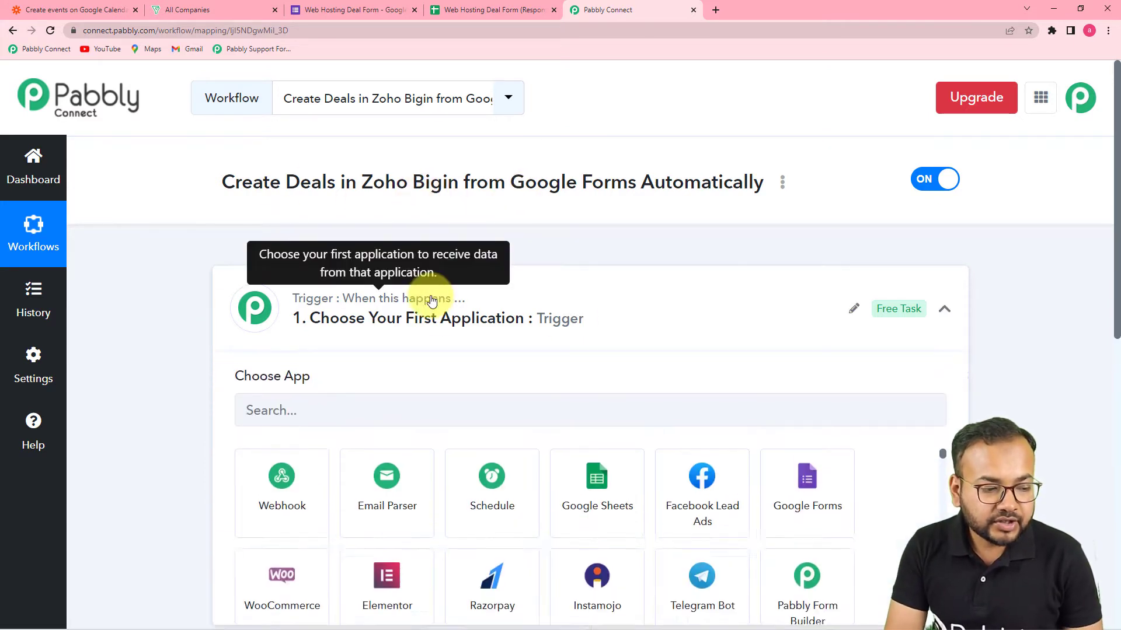
{"action": "scroll", "coordinate": [431, 299], "scroll_direction": "down", "scroll_amount": 4}
{"action": "scroll", "coordinate": [535, 230], "scroll_direction": "down", "scroll_amount": 2}
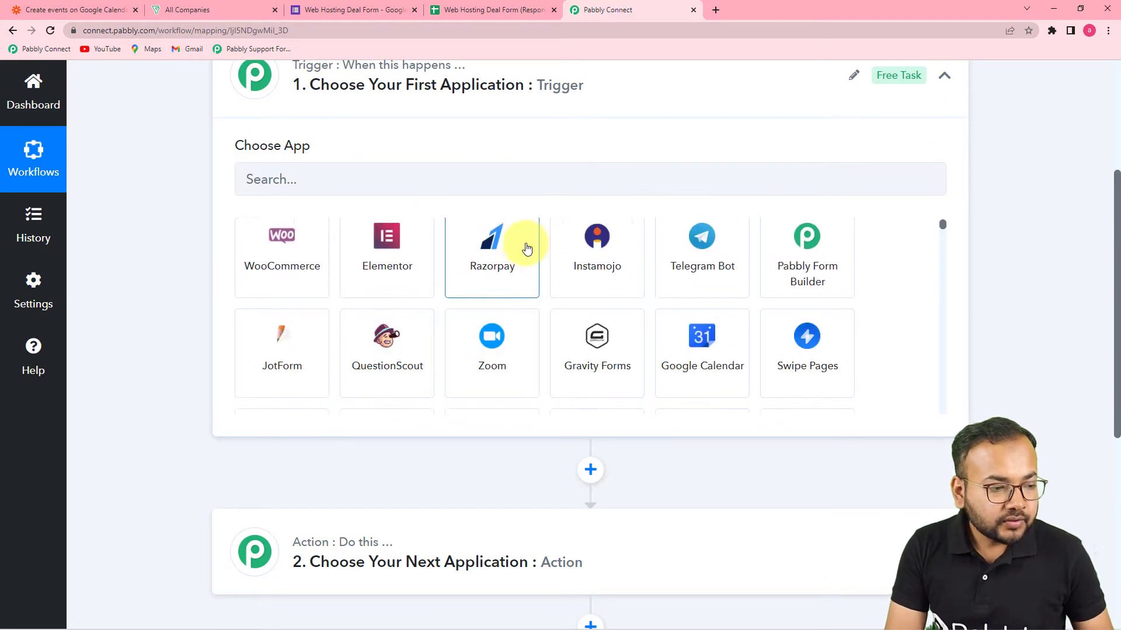
{"action": "scroll", "coordinate": [527, 248], "scroll_direction": "up", "scroll_amount": 5}
{"action": "scroll", "coordinate": [391, 414], "scroll_direction": "down", "scroll_amount": 3}
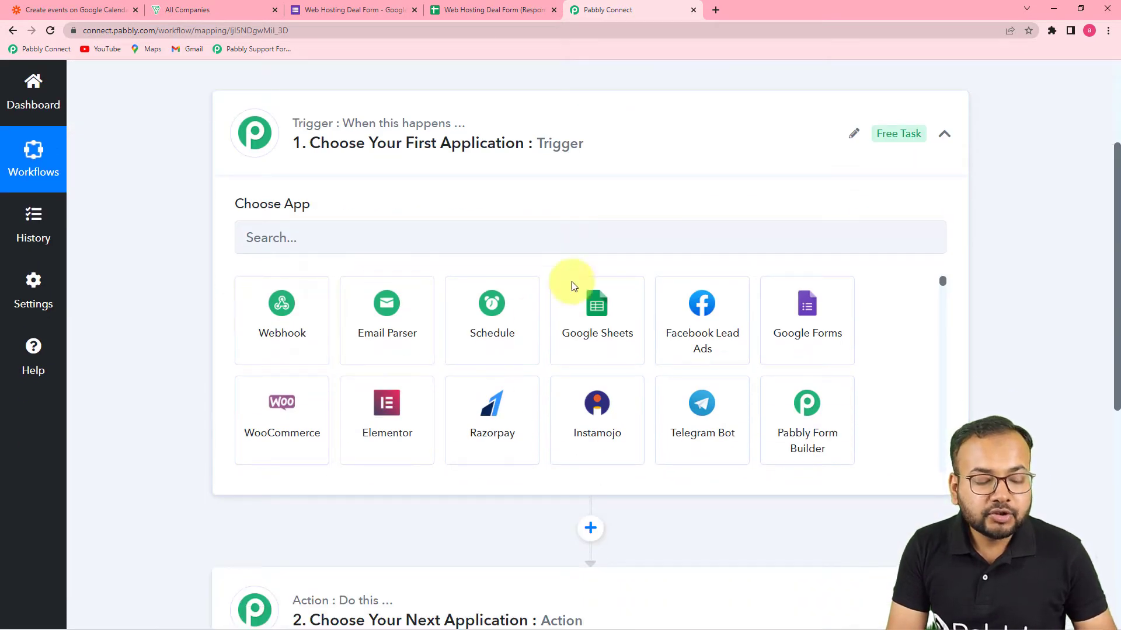
{"action": "left_click", "coordinate": [429, 233]}
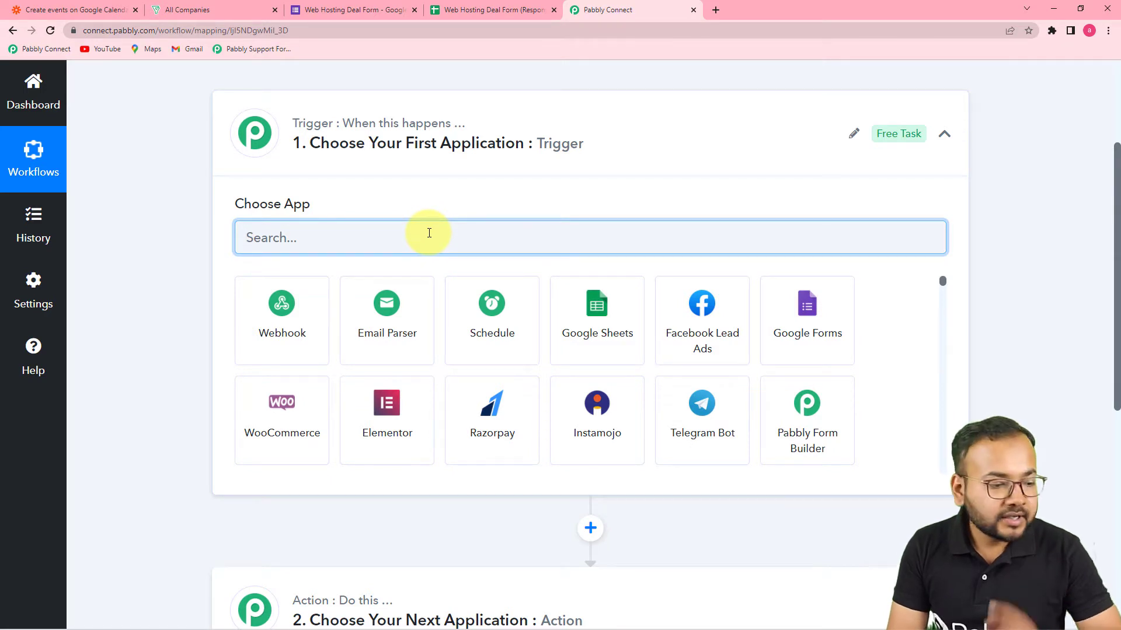
{"action": "type", "text": "goo"}
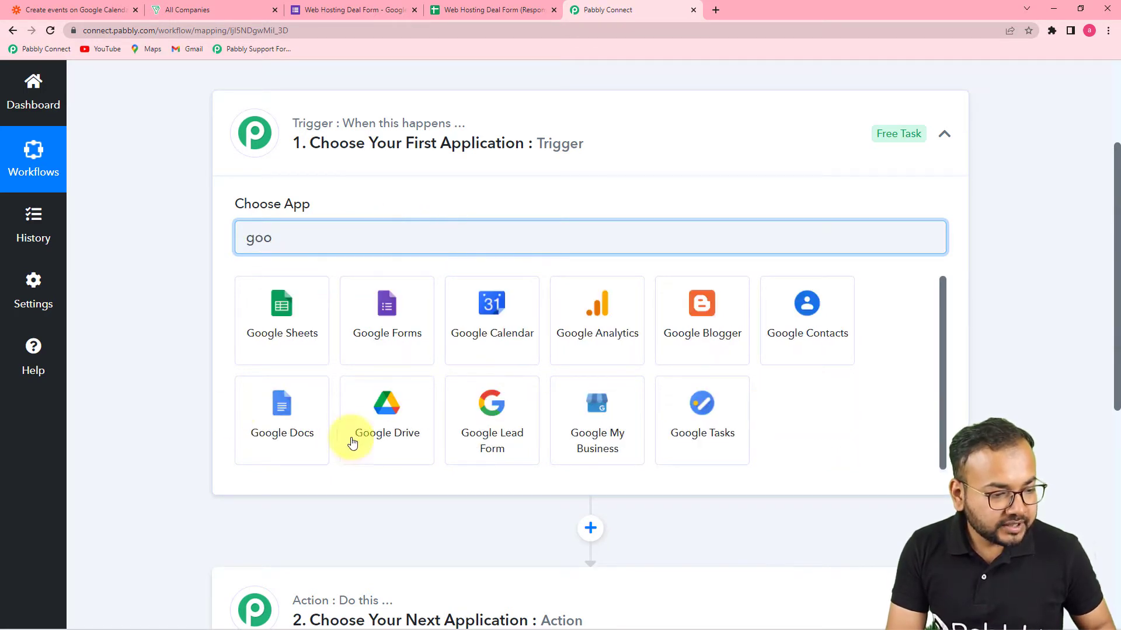
{"action": "left_click", "coordinate": [400, 362]}
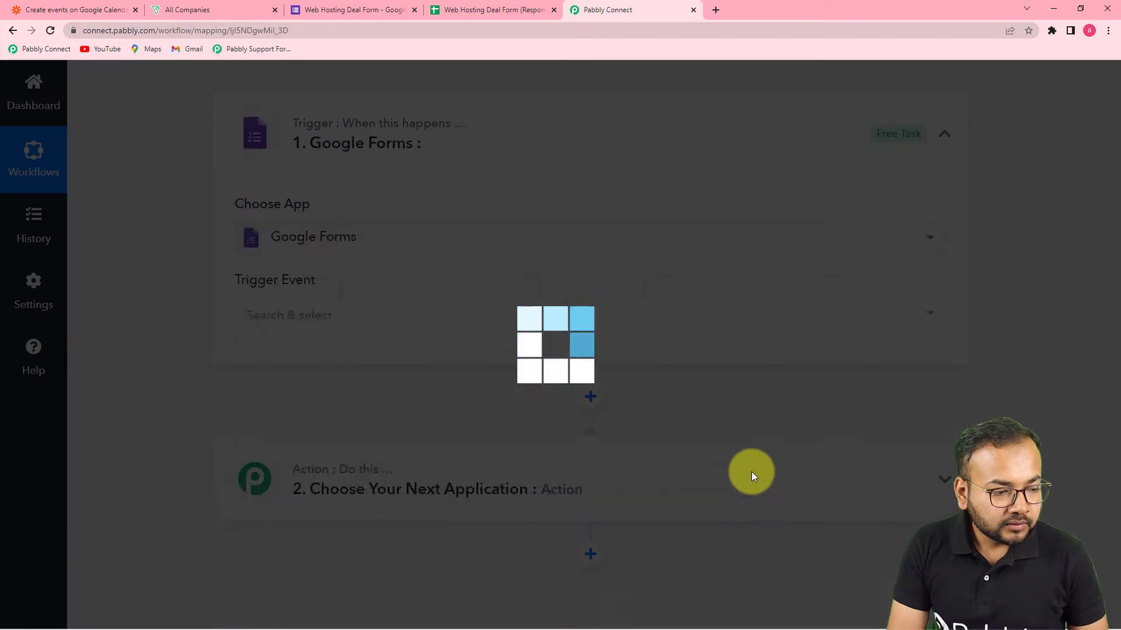
Set the Google Forms trigger event to New Response Received.
{"action": "scroll", "coordinate": [459, 383], "scroll_direction": "down", "scroll_amount": 2}
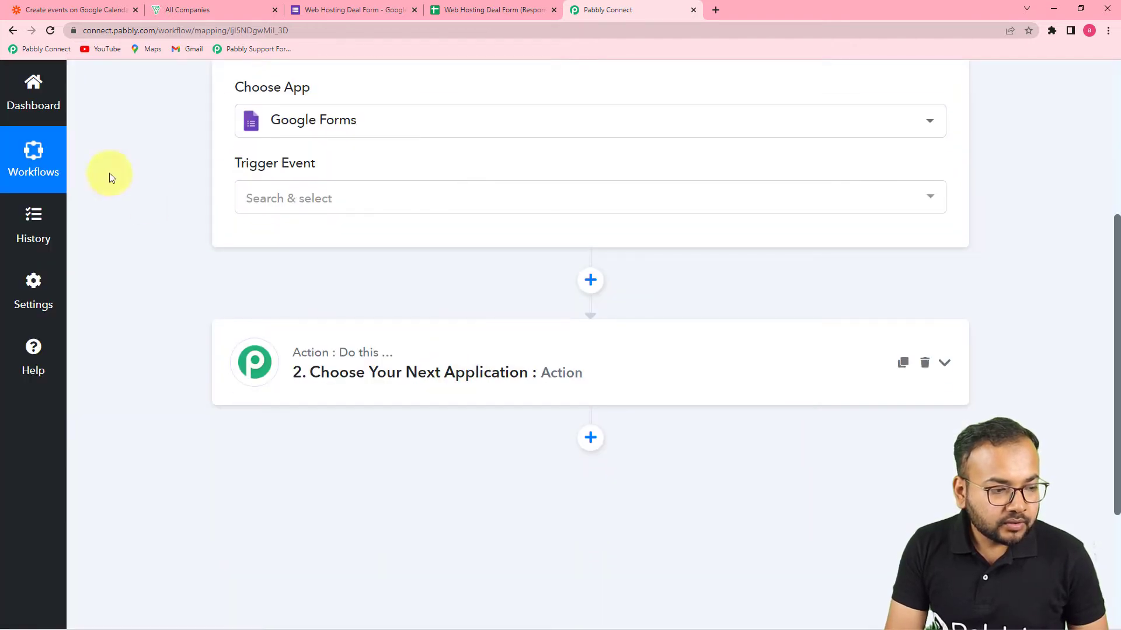
{"action": "left_click", "coordinate": [315, 196]}
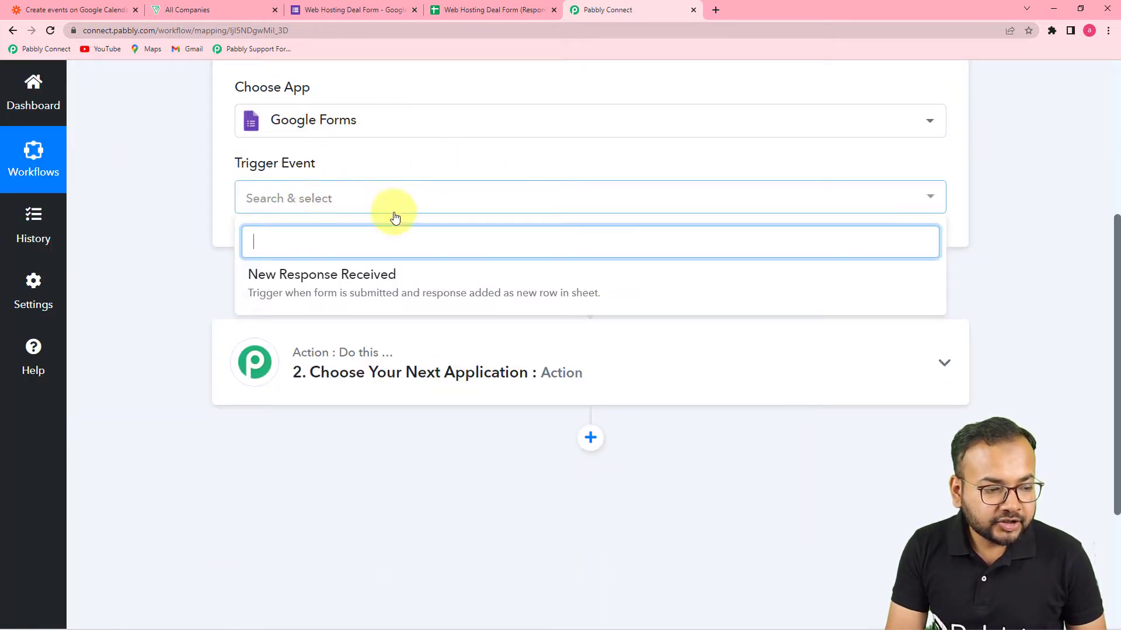
{"action": "left_click", "coordinate": [341, 292]}
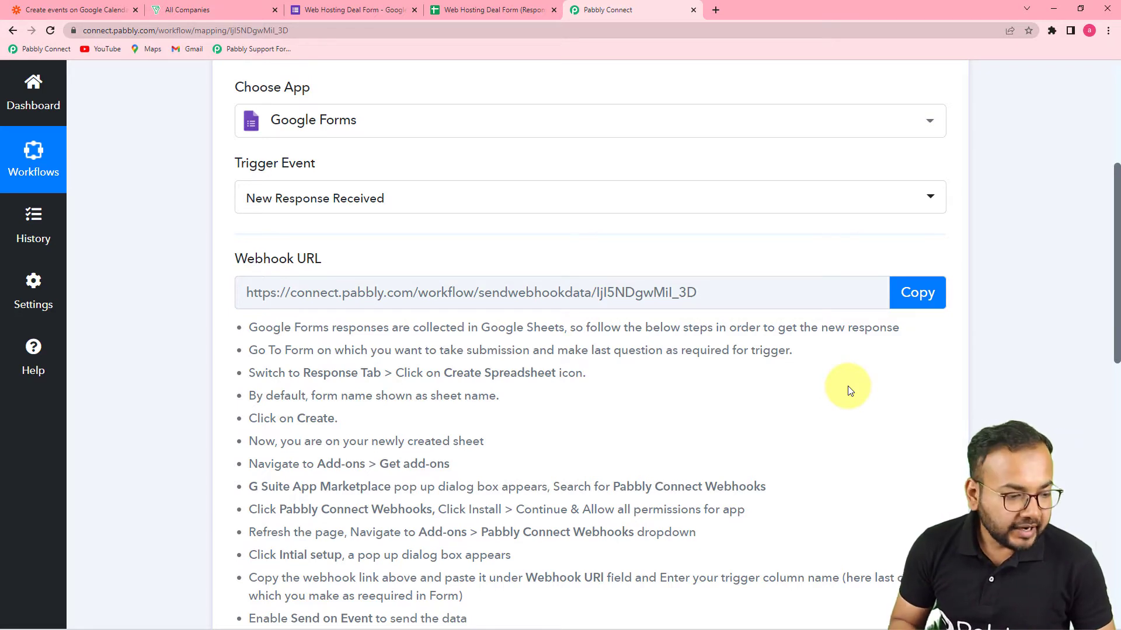
Copy the webhook URL of the Google Forms trigger.
{"action": "scroll", "coordinate": [785, 395], "scroll_direction": "down", "scroll_amount": 2}
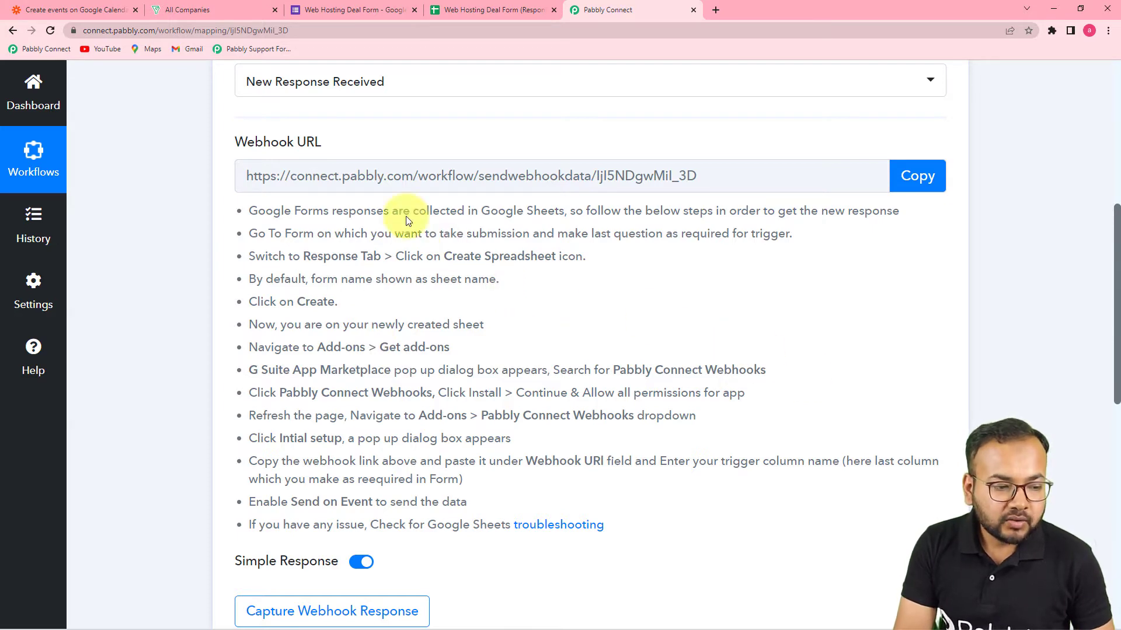
{"action": "left_click", "coordinate": [920, 177]}
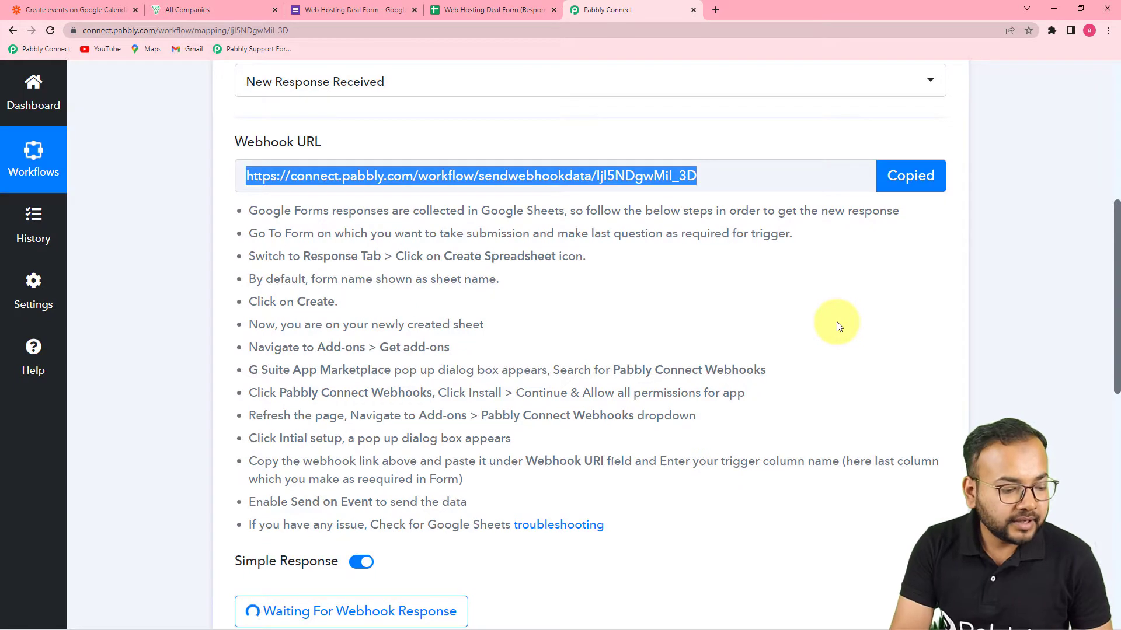
{"action": "scroll", "coordinate": [839, 326], "scroll_direction": "down", "scroll_amount": 2}
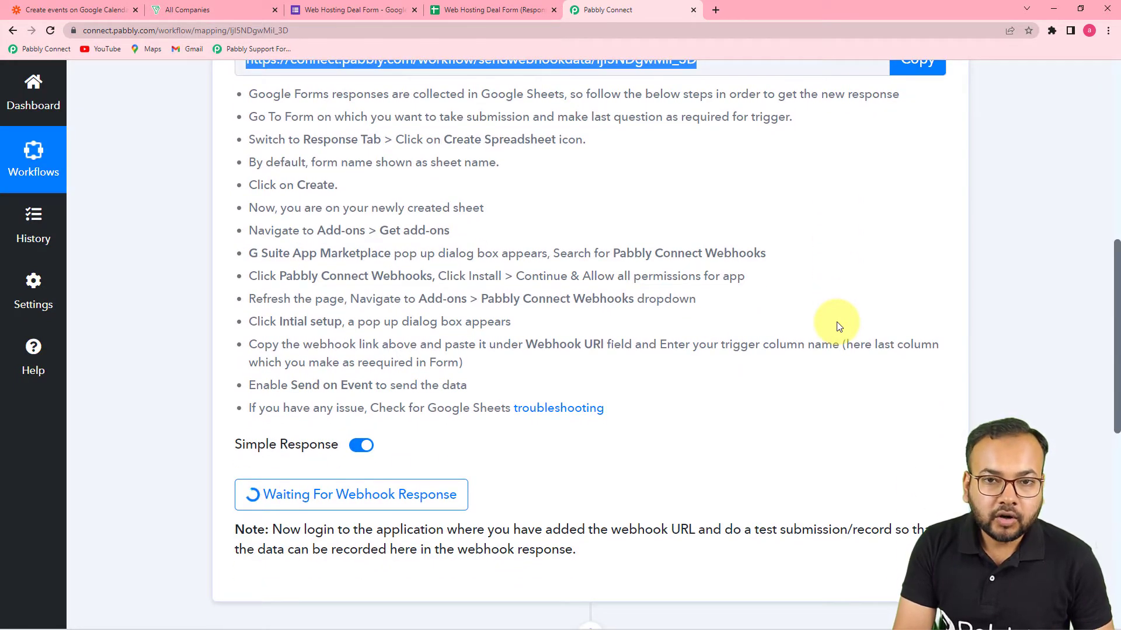
Switch to the incognito browser window and review the Web Hosting Deal Form's responses and its linked response spreadsheet.
{"action": "mouse_move", "coordinate": [304, 626]}
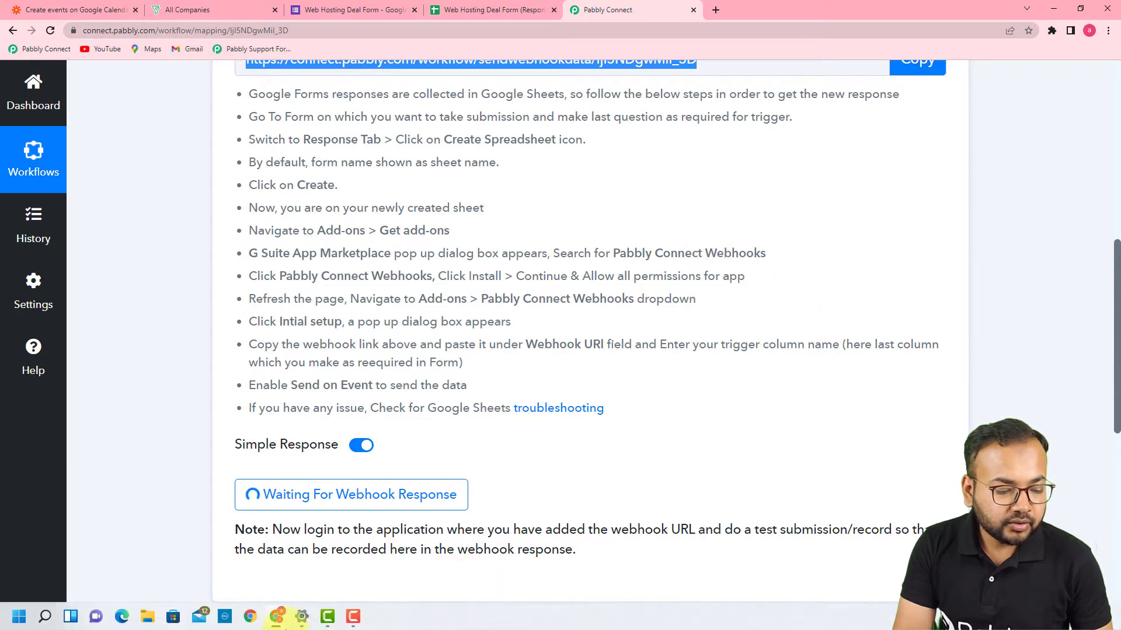
{"action": "mouse_move", "coordinate": [249, 615]}
{"action": "left_click", "coordinate": [288, 584]}
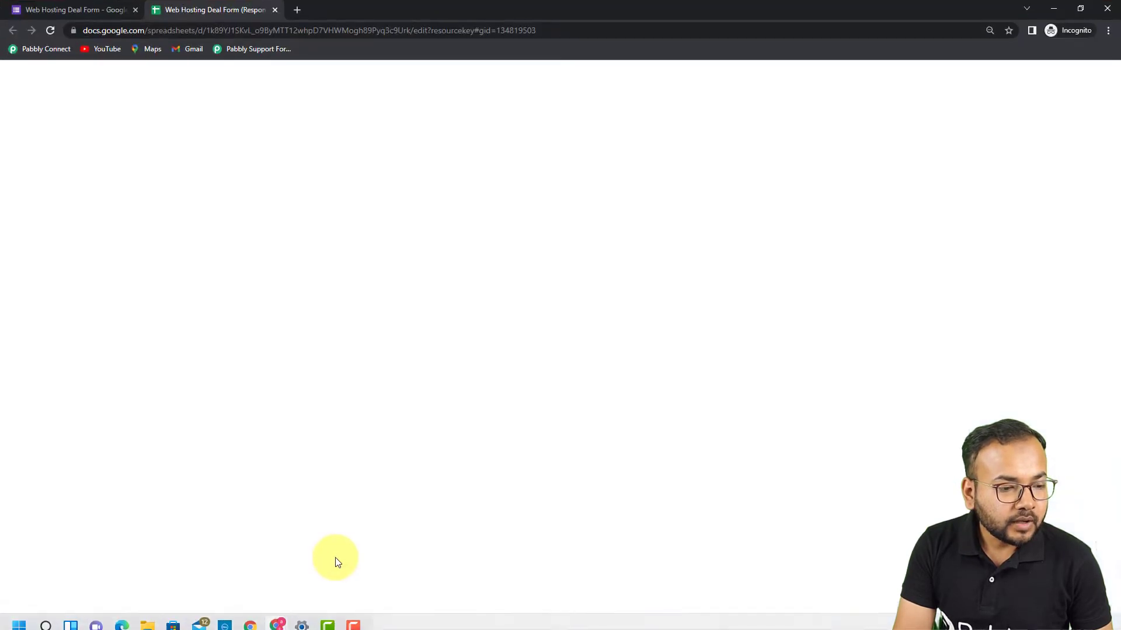
{"action": "left_click", "coordinate": [88, 10]}
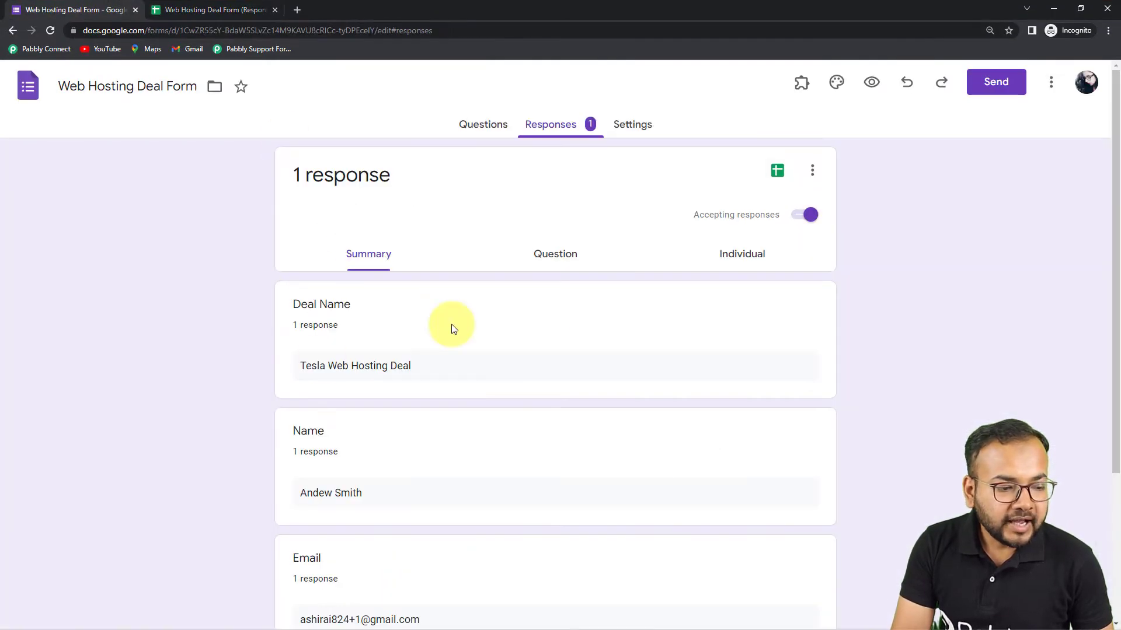
{"action": "scroll", "coordinate": [452, 331], "scroll_direction": "down", "scroll_amount": 5}
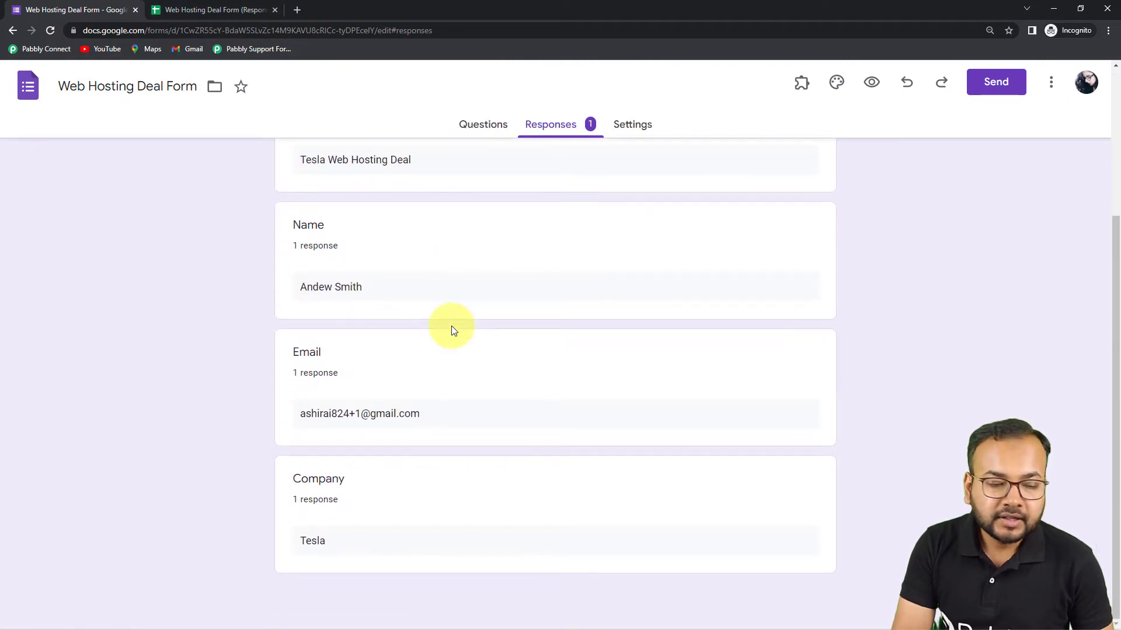
{"action": "left_click", "coordinate": [210, 10]}
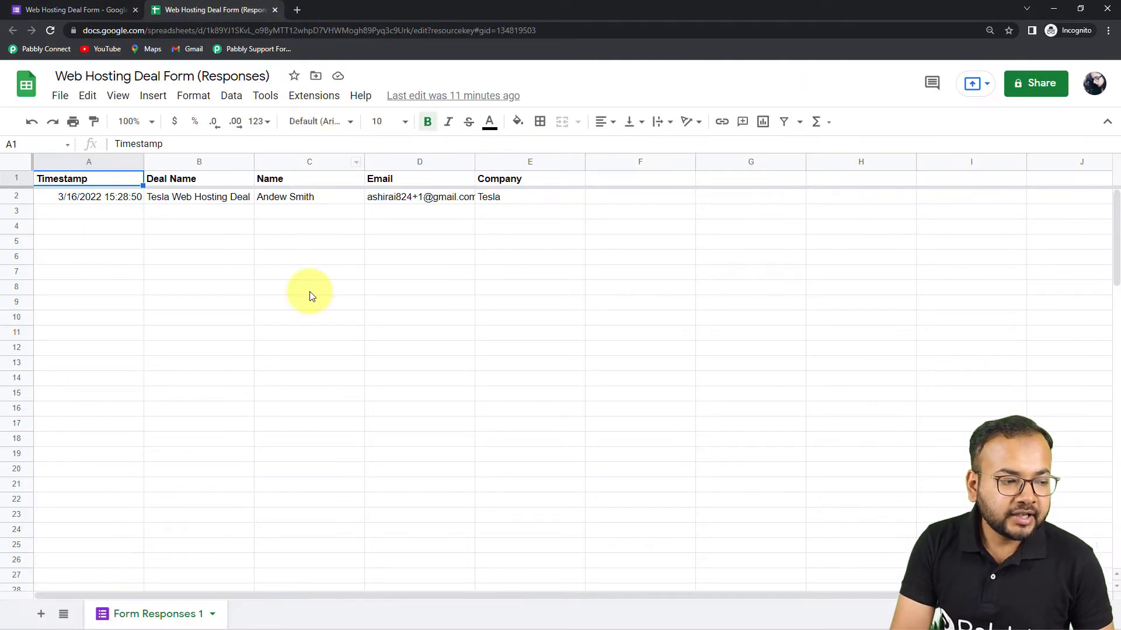
{"action": "left_click", "coordinate": [73, 10]}
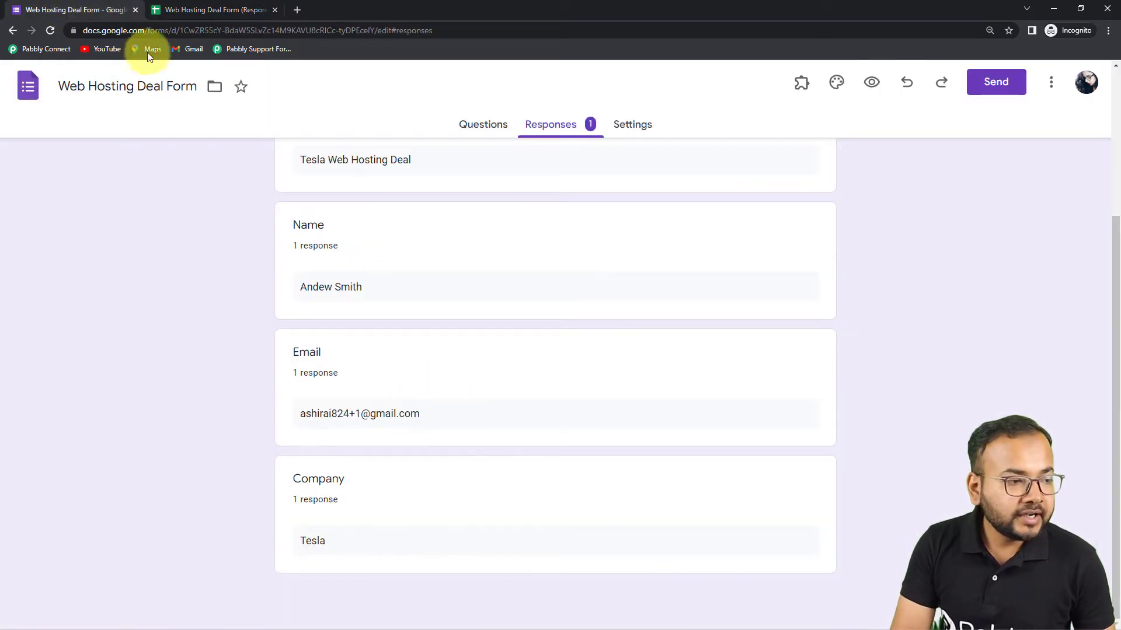
{"action": "left_click", "coordinate": [222, 16]}
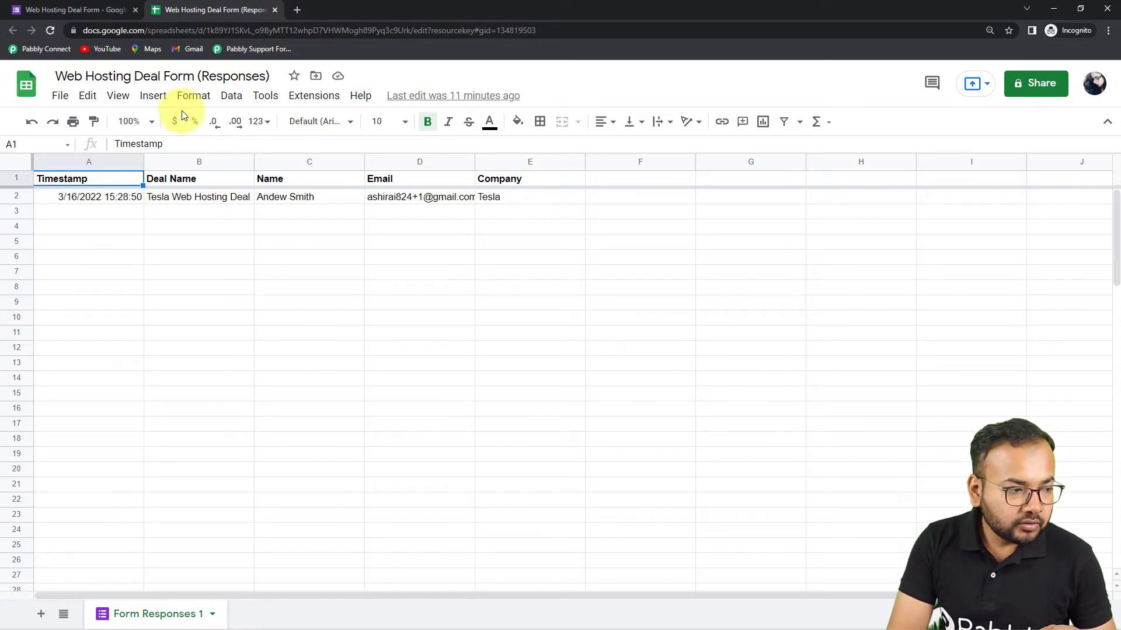
Look up the Pabbly Connect Webhooks add-on in the Google Workspace Marketplace from the response spreadsheet, and close the marketplace.
{"action": "left_click", "coordinate": [309, 97]}
{"action": "mouse_move", "coordinate": [313, 128]}
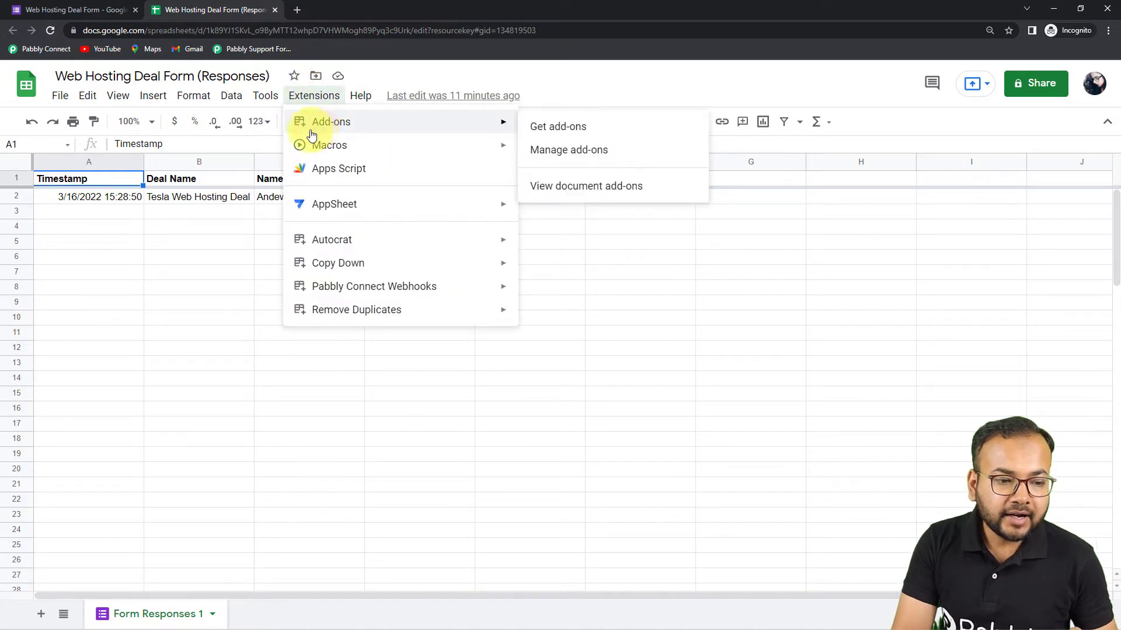
{"action": "left_click", "coordinate": [559, 127]}
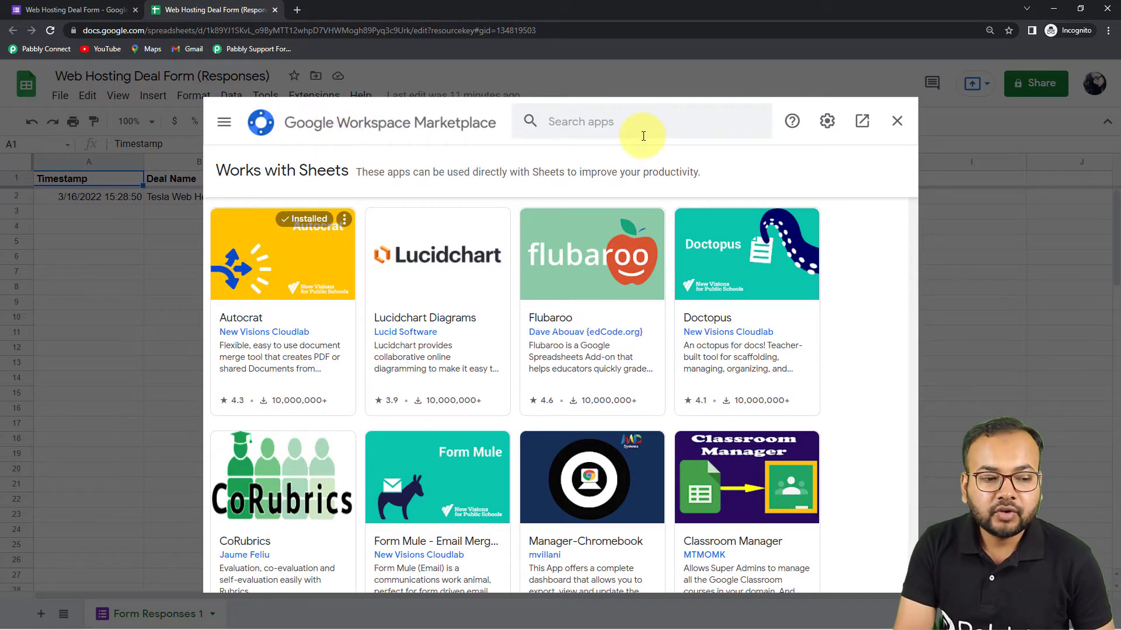
{"action": "left_click", "coordinate": [586, 122]}
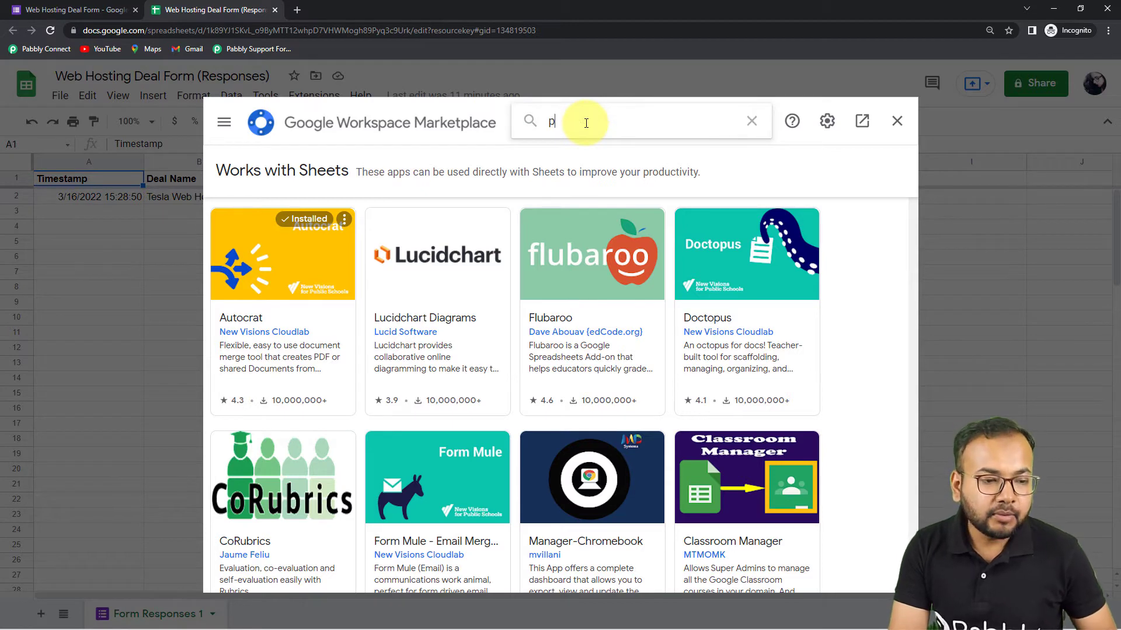
{"action": "type", "text": "pabb"}
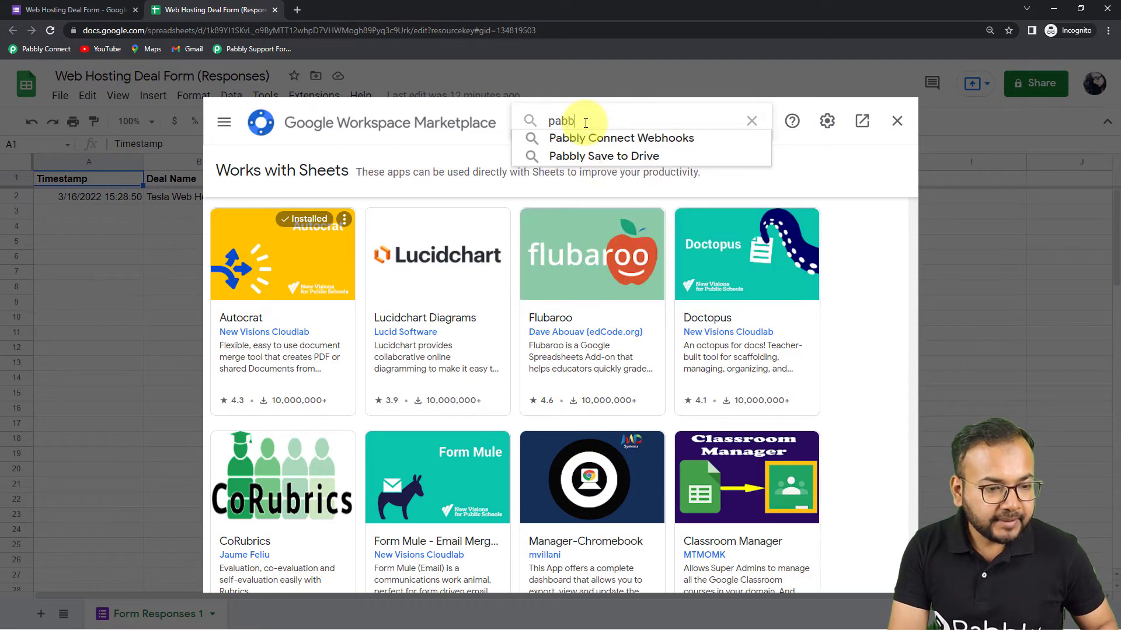
{"action": "left_click", "coordinate": [619, 140]}
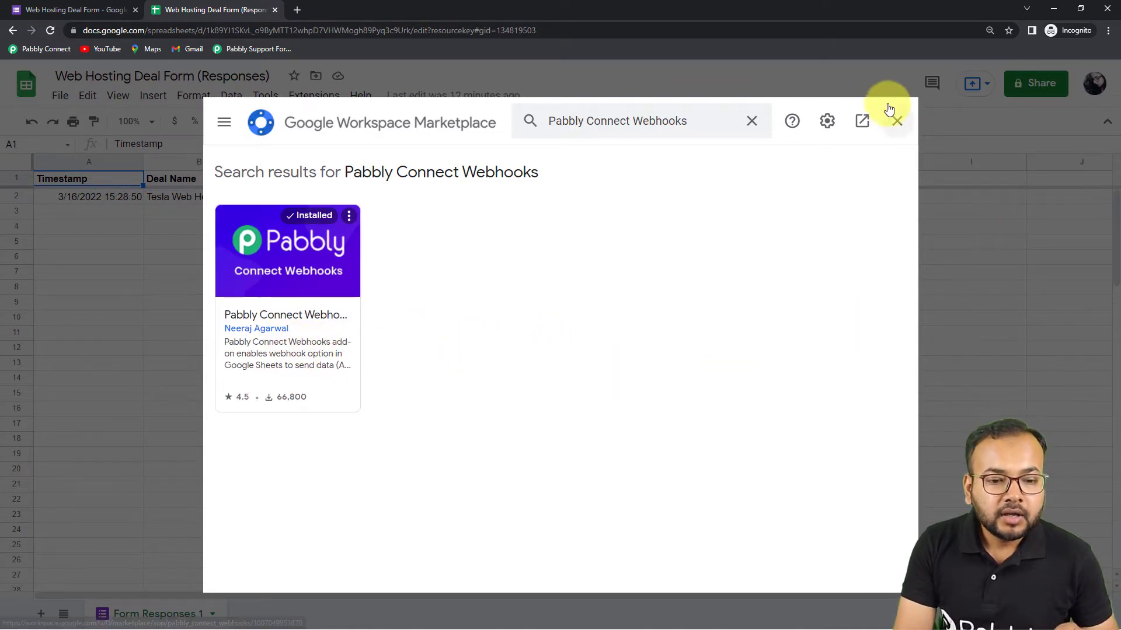
{"action": "left_click", "coordinate": [895, 121]}
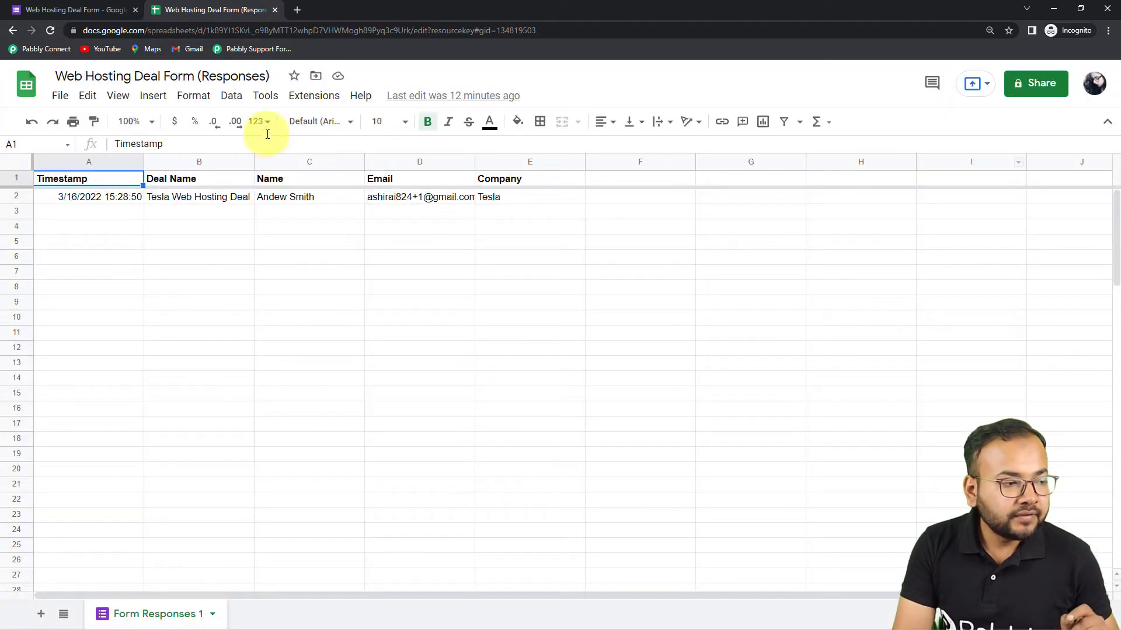
Reload the response spreadsheet and open the Initial Setup of the Pabbly Connect Webhooks add-on.
{"action": "left_click", "coordinate": [50, 33]}
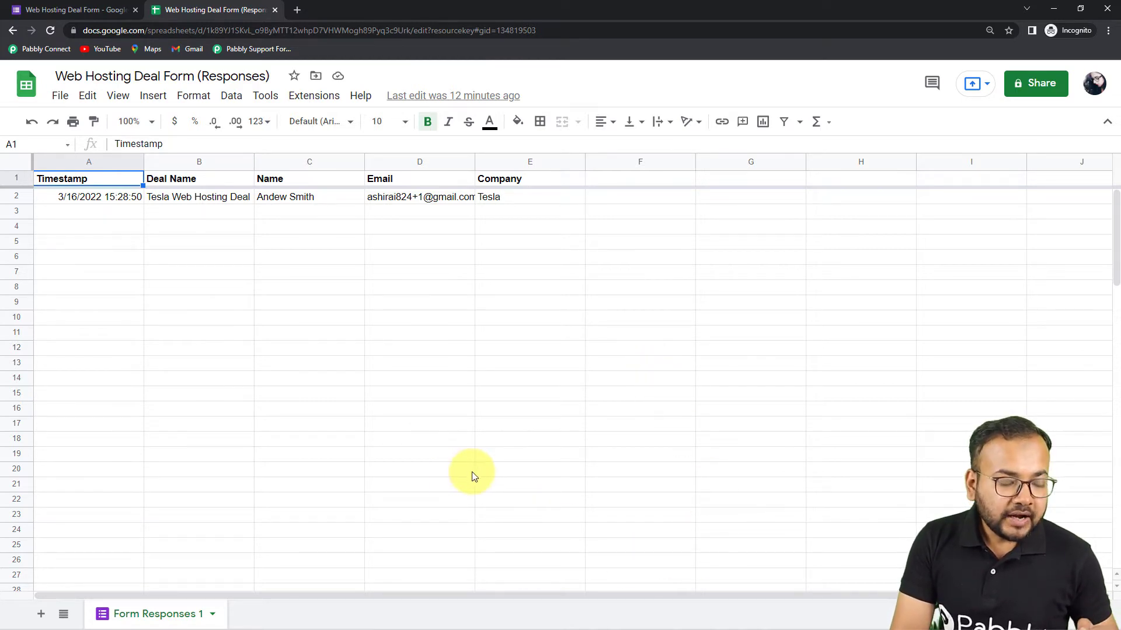
{"action": "left_click", "coordinate": [314, 95]}
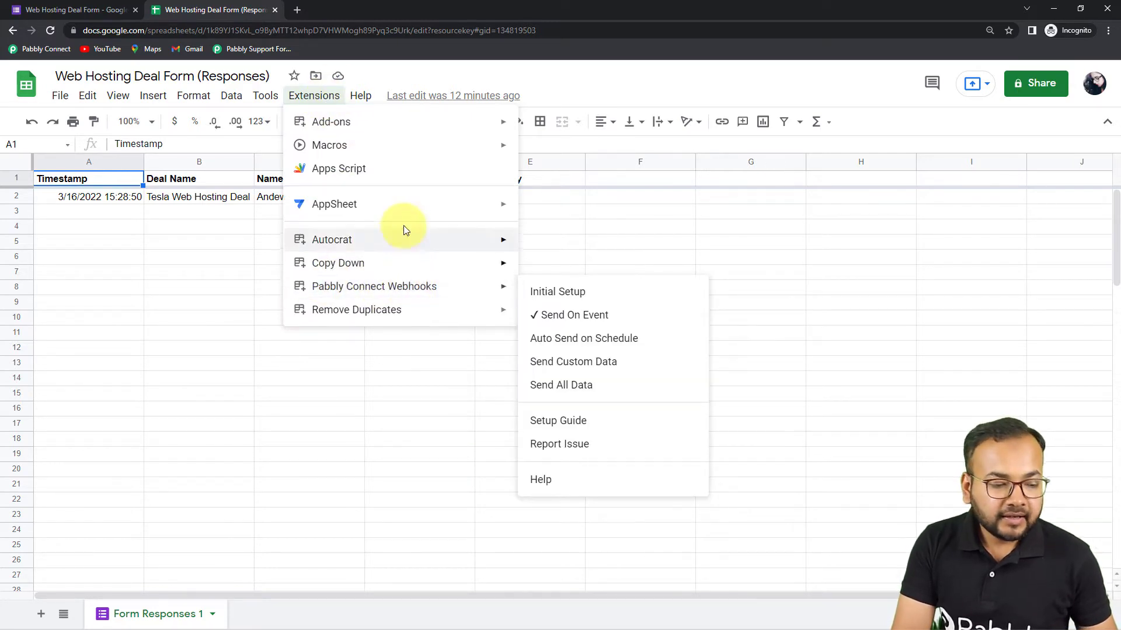
{"action": "mouse_move", "coordinate": [356, 289]}
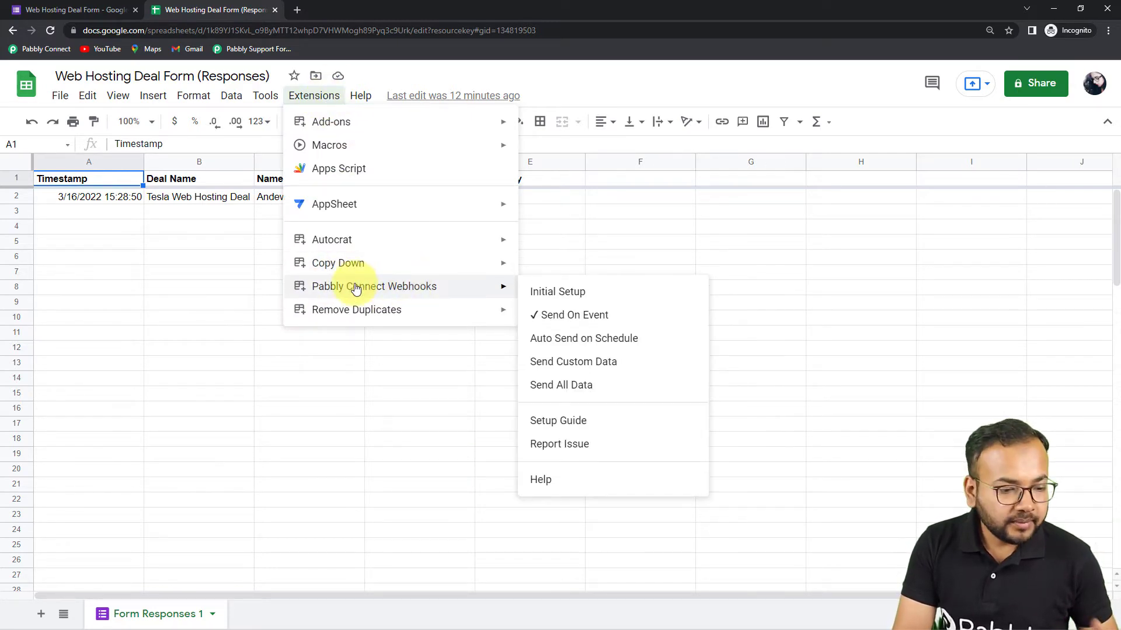
{"action": "left_click", "coordinate": [540, 293]}
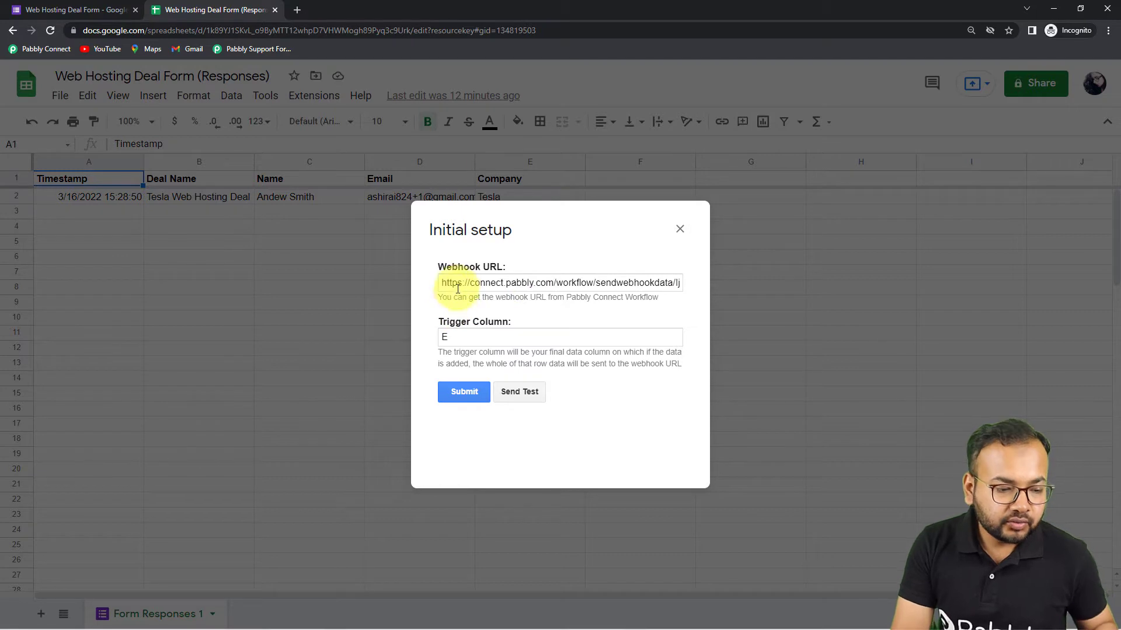
{"action": "left_click", "coordinate": [457, 286]}
{"action": "key", "text": "ctrl+a"}
{"action": "key", "text": "BackSpace"}
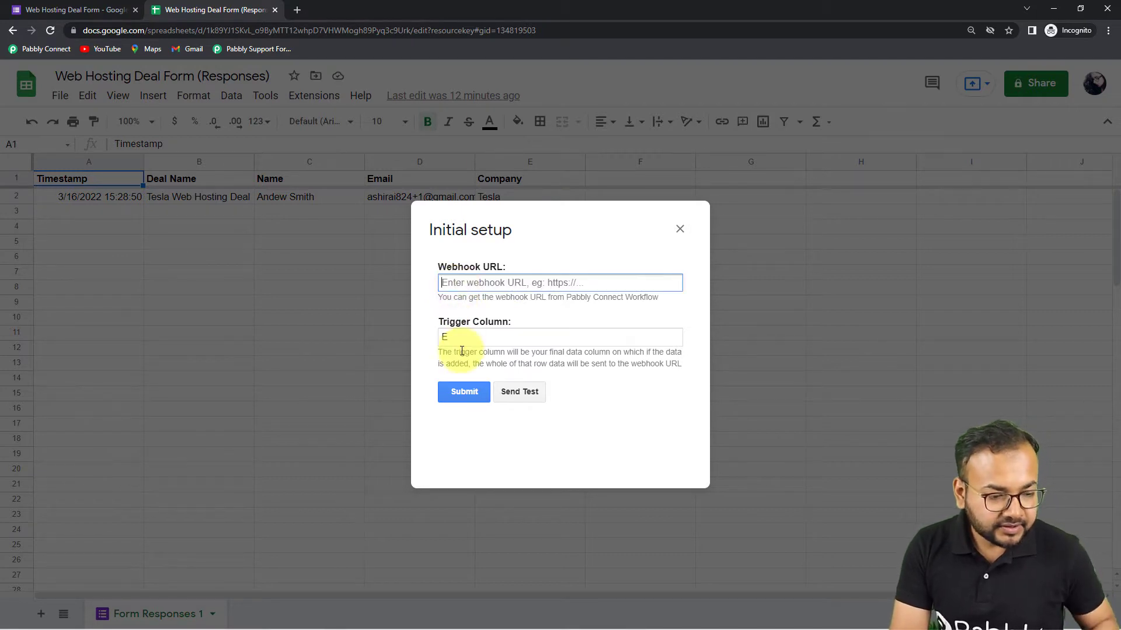
{"action": "left_click", "coordinate": [464, 339]}
{"action": "key", "text": "BackSpace"}
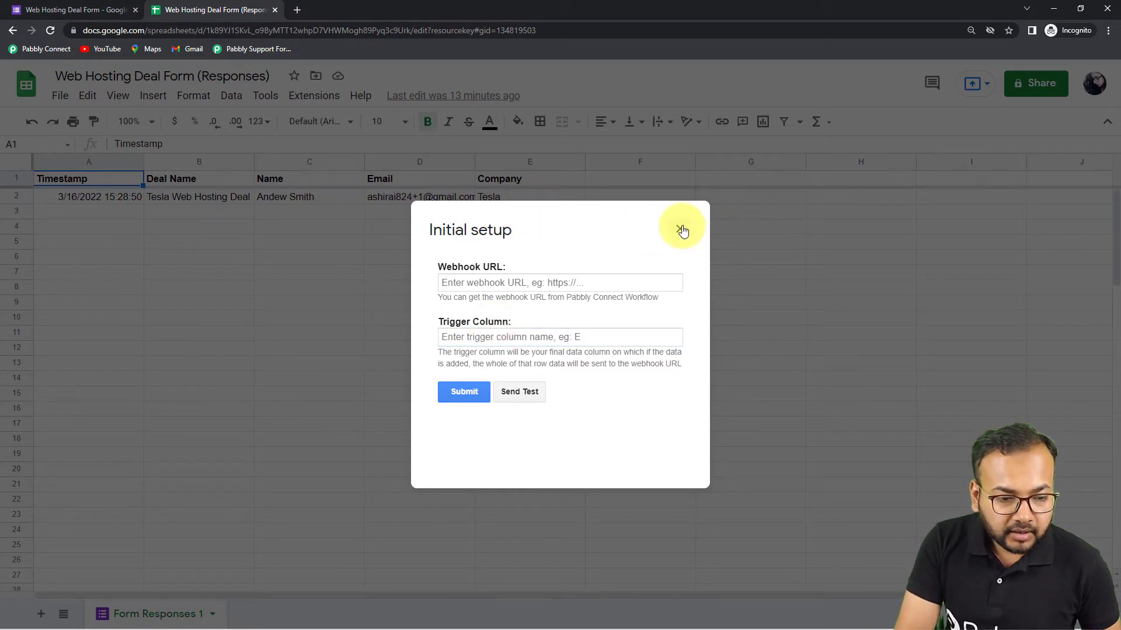
{"action": "left_click", "coordinate": [680, 229]}
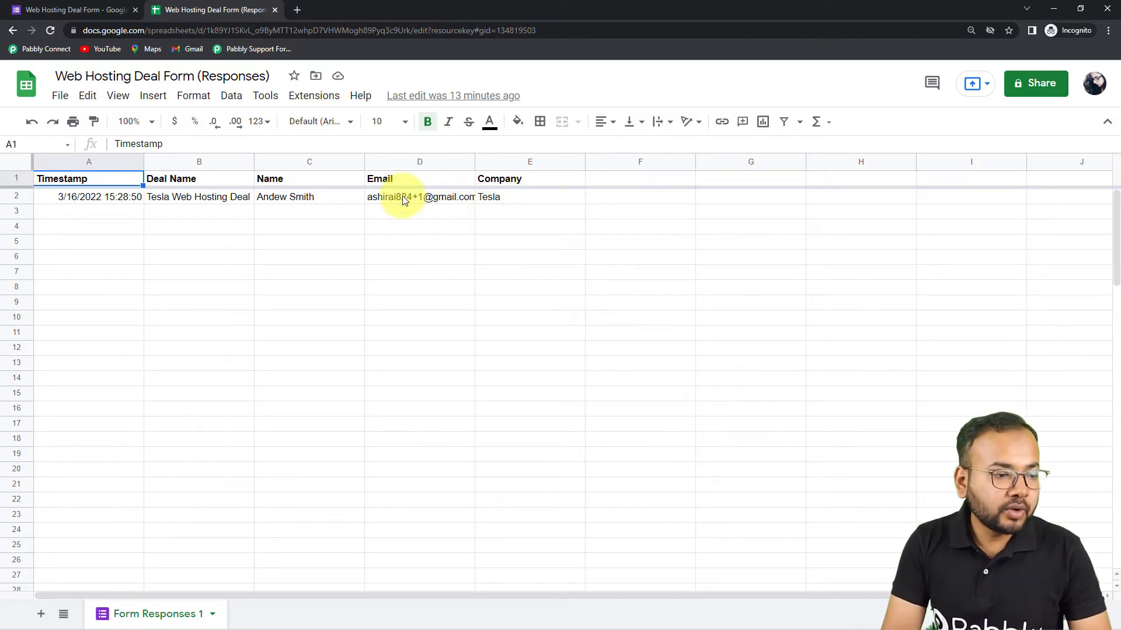
Reopen the Initial Setup of the Pabbly Connect Webhooks add-on and paste the copied webhook URL as plain text.
{"action": "left_click", "coordinate": [317, 97]}
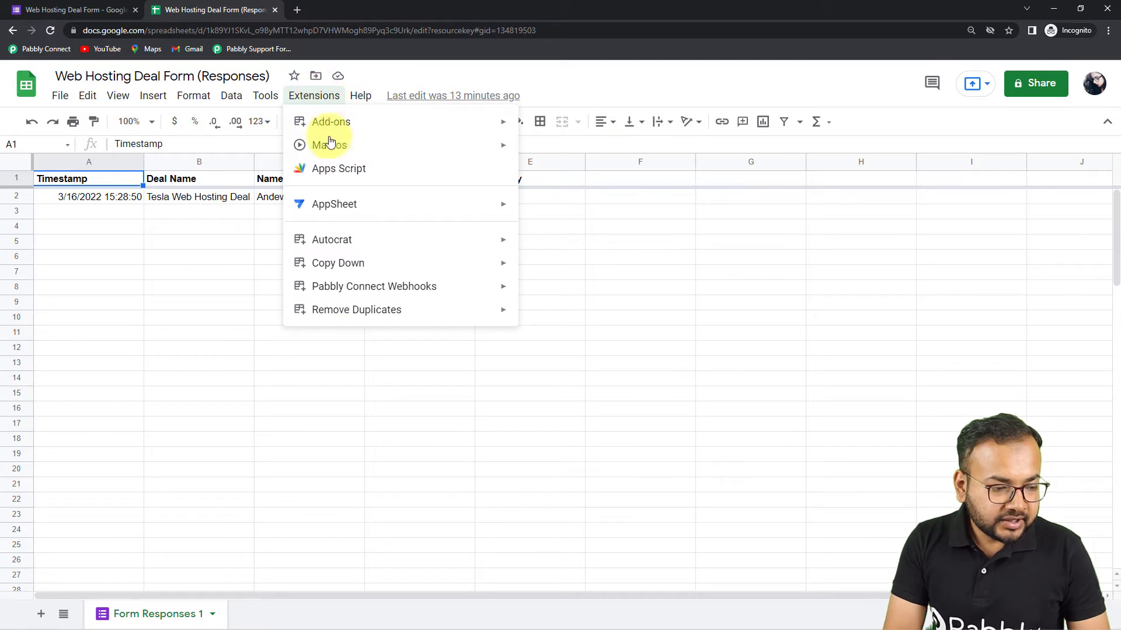
{"action": "mouse_move", "coordinate": [310, 288]}
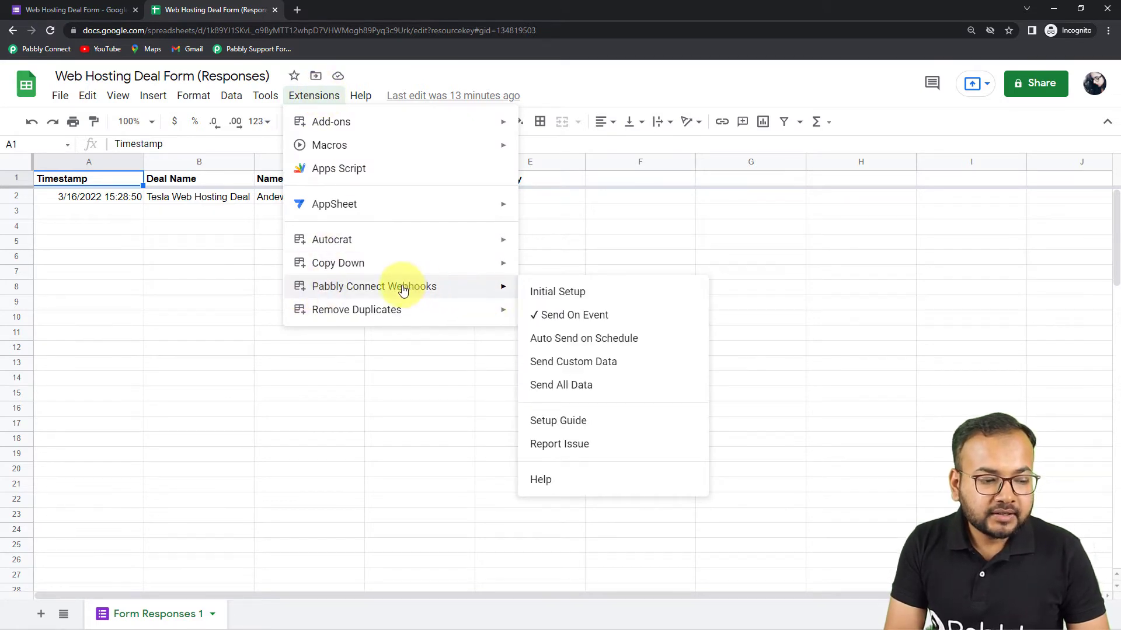
{"action": "left_click", "coordinate": [555, 294]}
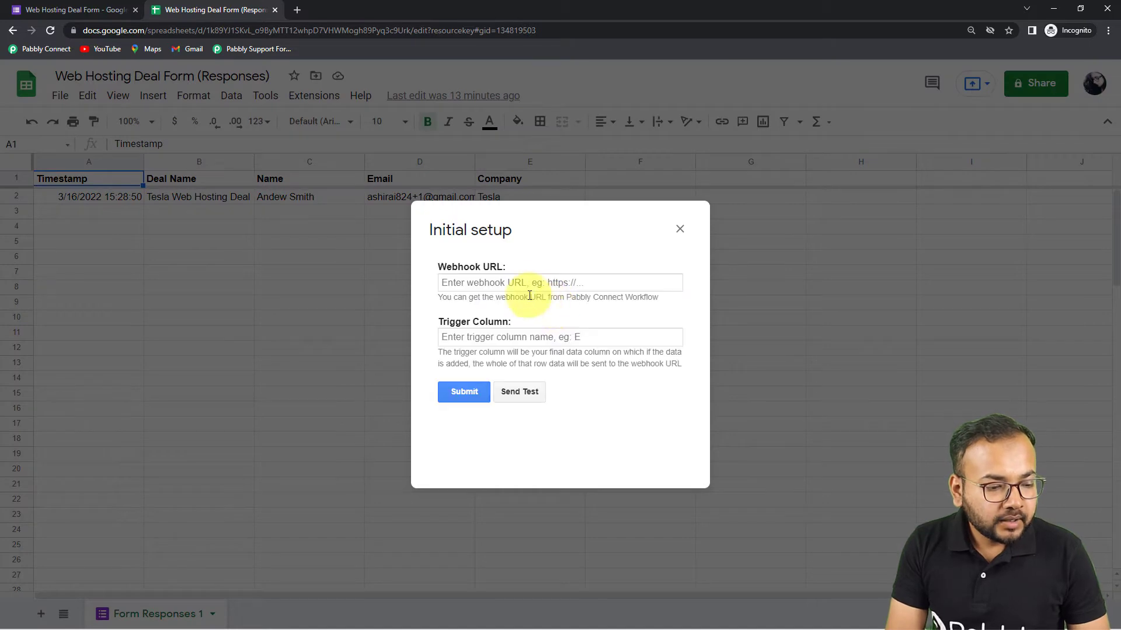
{"action": "left_click", "coordinate": [526, 287]}
{"action": "key", "text": "ctrl+a"}
{"action": "key", "text": "BackSpace"}
{"action": "right_click", "coordinate": [516, 280]}
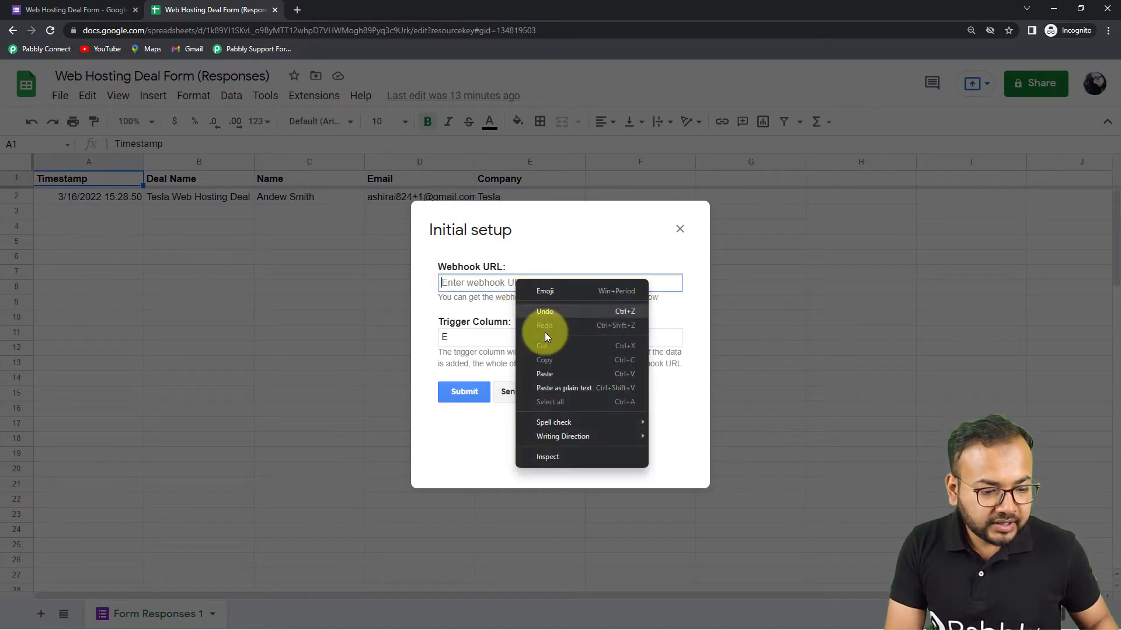
{"action": "left_click", "coordinate": [548, 387]}
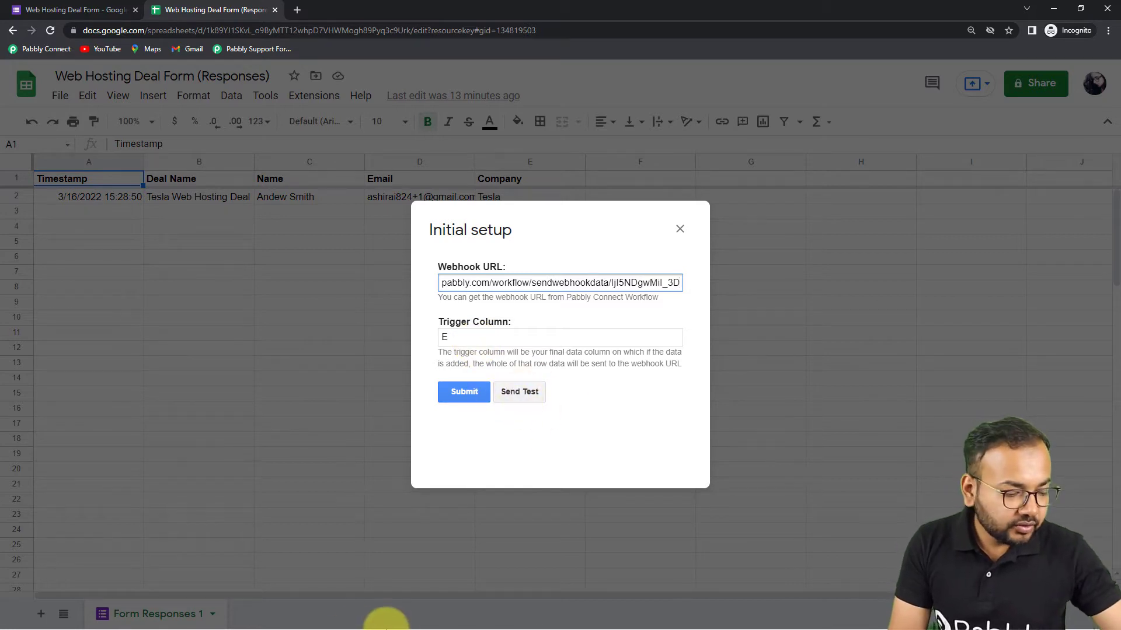
Switch to the Pabbly Connect workflow, review the trigger's webhook instructions and response status, and return to the response spreadsheet.
{"action": "mouse_move", "coordinate": [275, 616]}
{"action": "left_click", "coordinate": [254, 572]}
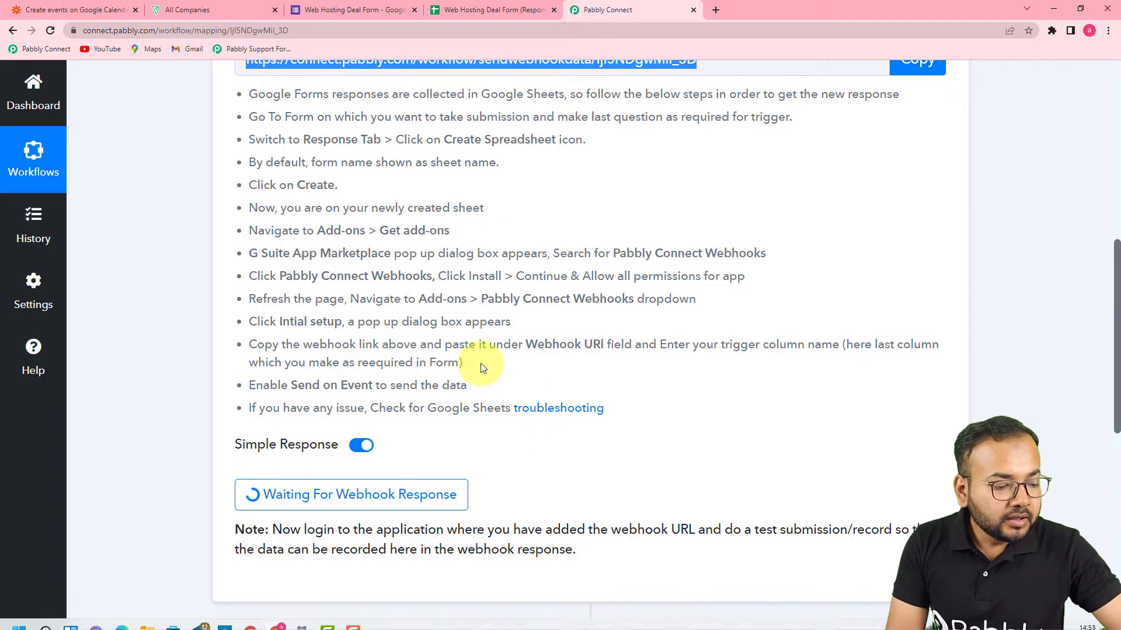
{"action": "scroll", "coordinate": [480, 357], "scroll_direction": "down", "scroll_amount": 2}
{"action": "scroll", "coordinate": [481, 356], "scroll_direction": "up", "scroll_amount": 4}
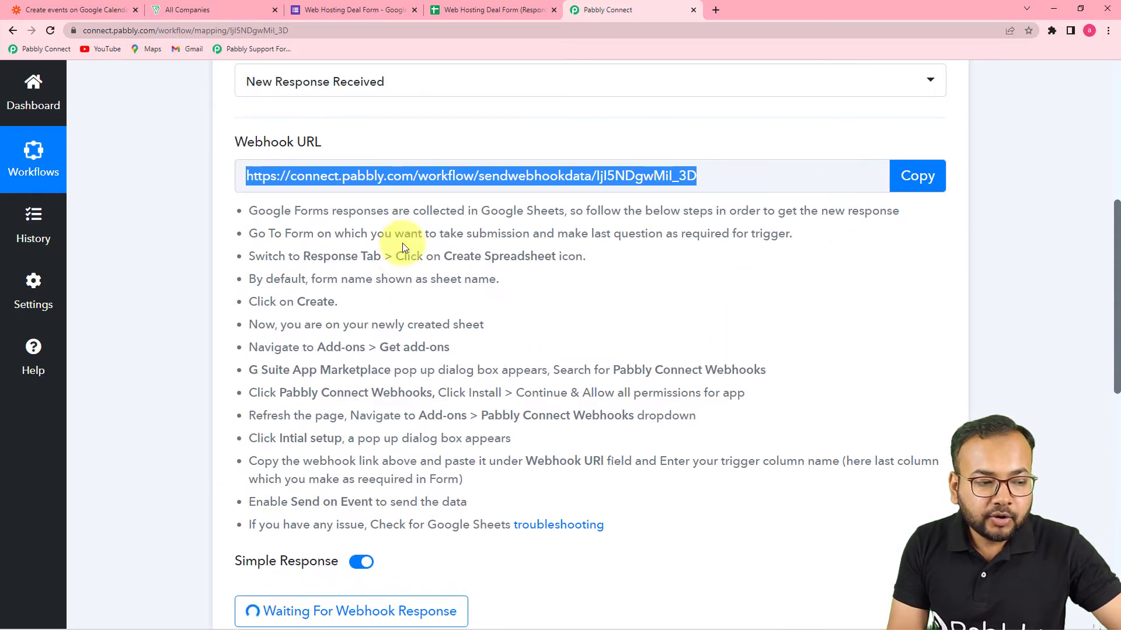
{"action": "scroll", "coordinate": [440, 278], "scroll_direction": "down", "scroll_amount": 1}
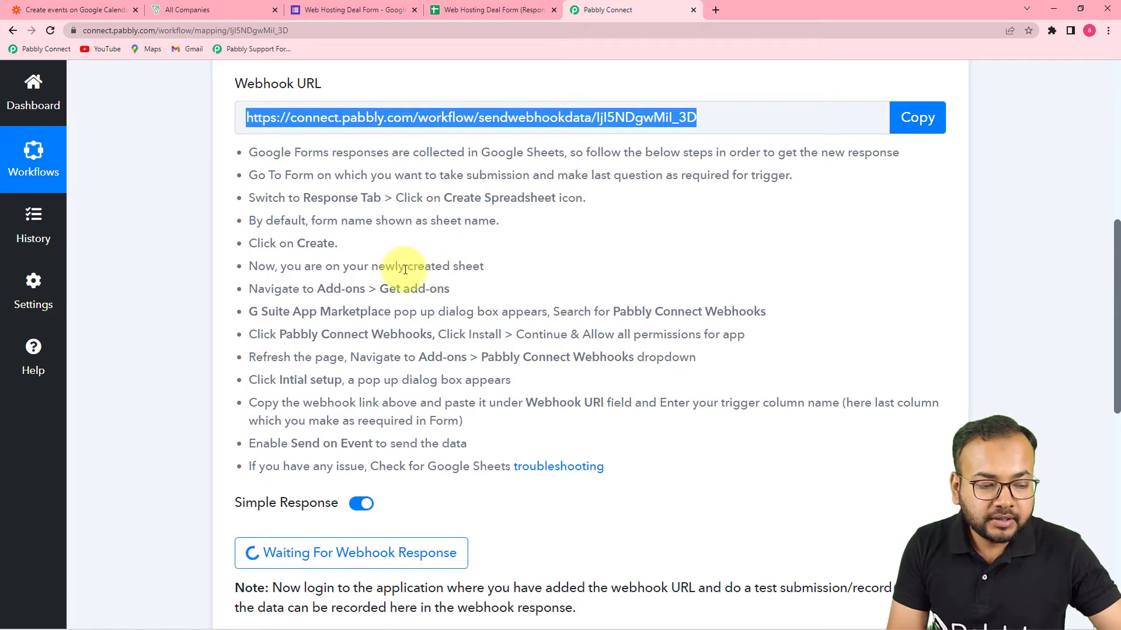
{"action": "scroll", "coordinate": [407, 270], "scroll_direction": "down", "scroll_amount": 5}
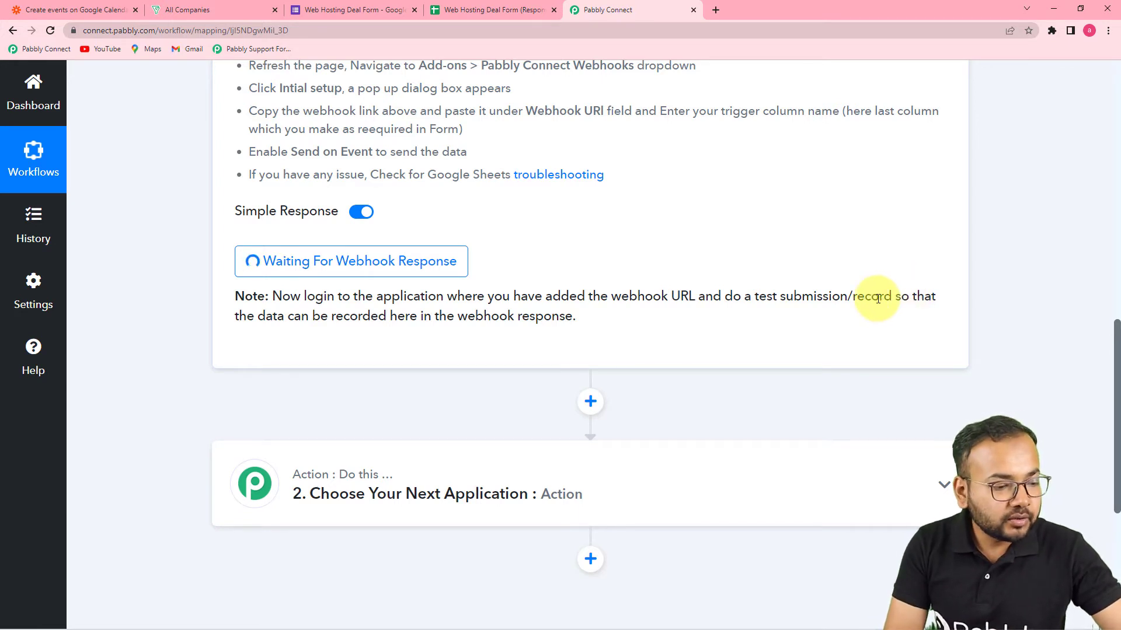
{"action": "left_click", "coordinate": [1053, 10]}
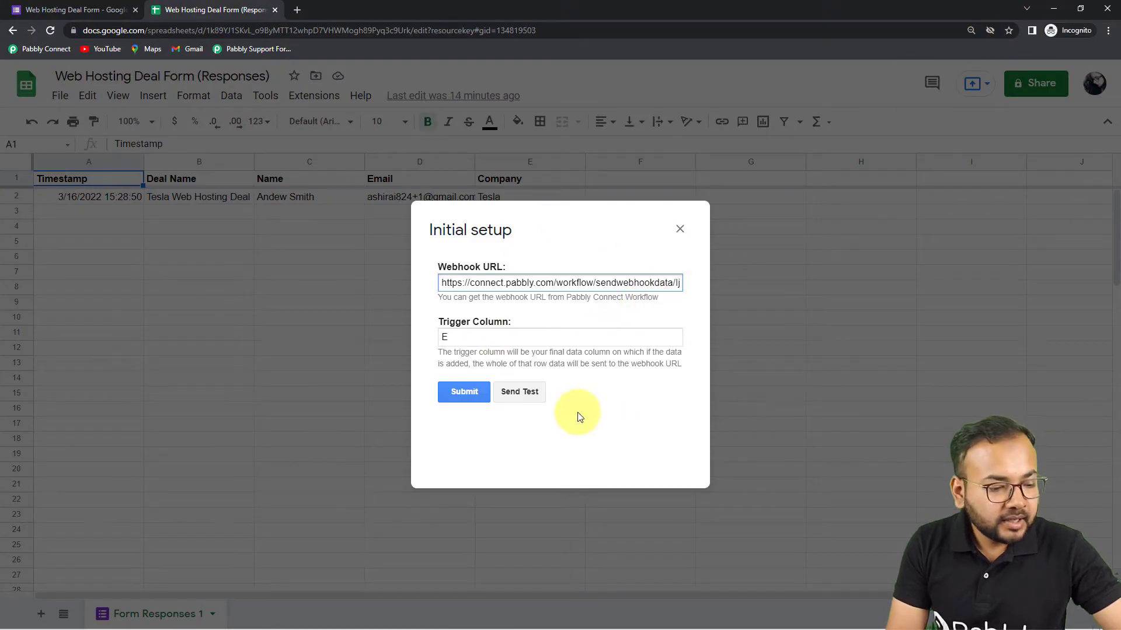
Send test data from the Initial Setup and review the response captured by the Google Forms trigger in Pabbly Connect.
{"action": "left_click", "coordinate": [520, 391]}
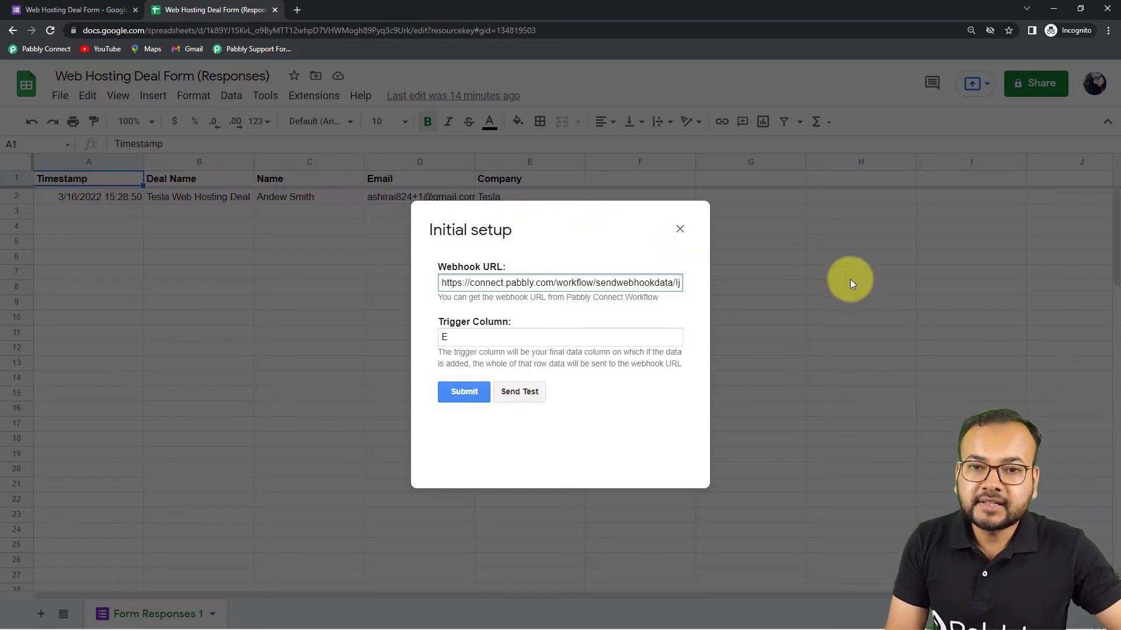
{"action": "left_click", "coordinate": [522, 394]}
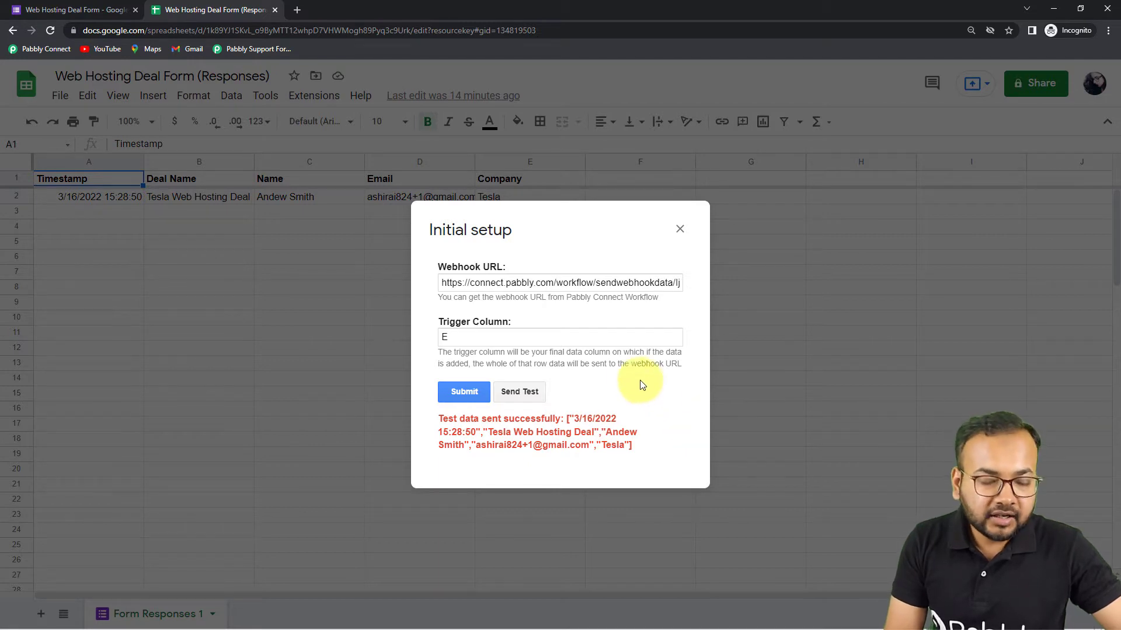
{"action": "mouse_move", "coordinate": [250, 623]}
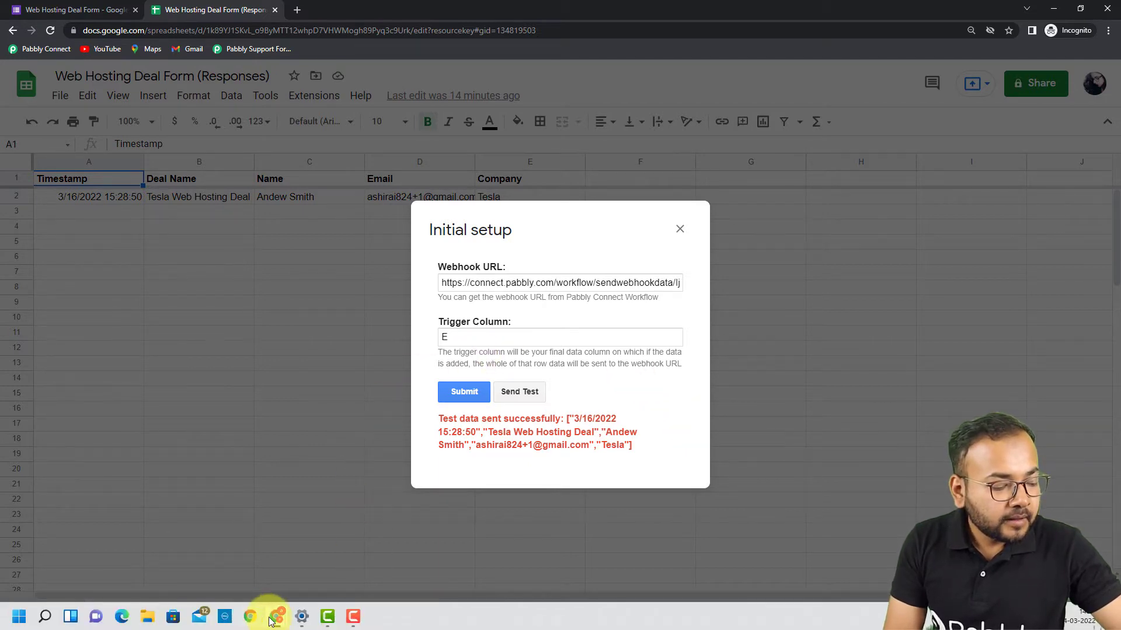
{"action": "left_click", "coordinate": [251, 571]}
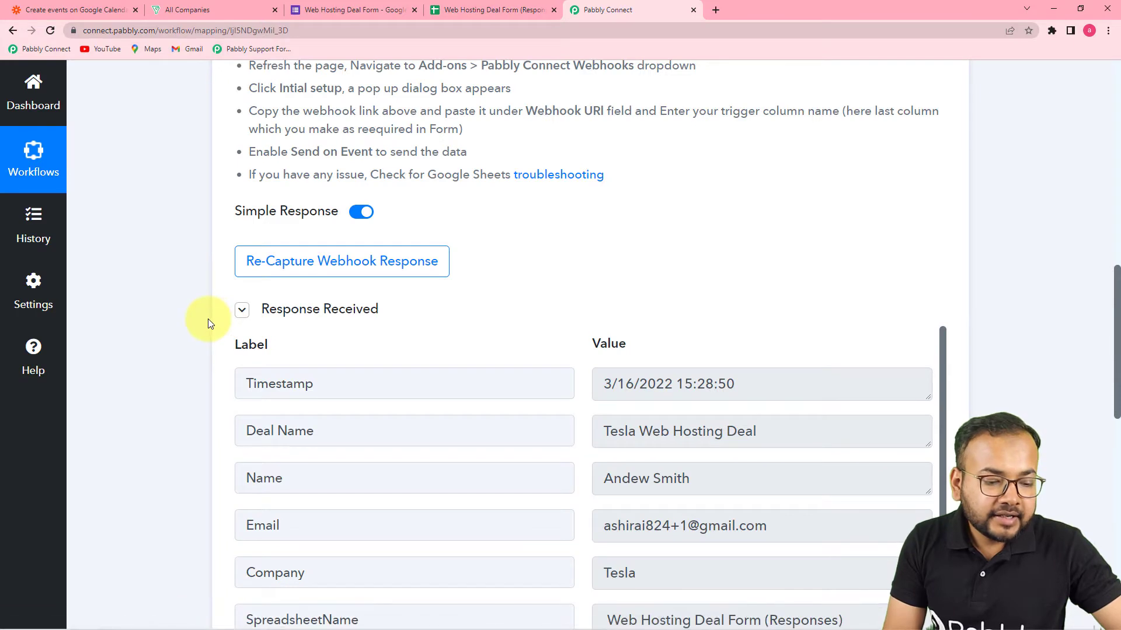
{"action": "scroll", "coordinate": [208, 319], "scroll_direction": "down", "scroll_amount": 3}
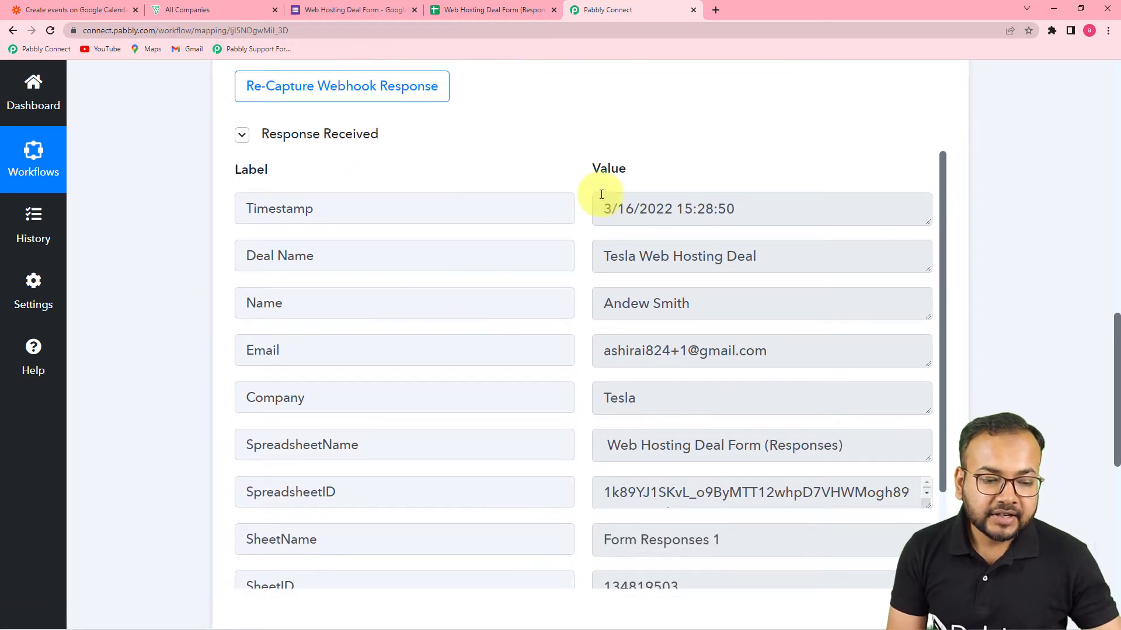
{"action": "scroll", "coordinate": [658, 479], "scroll_direction": "down", "scroll_amount": 1}
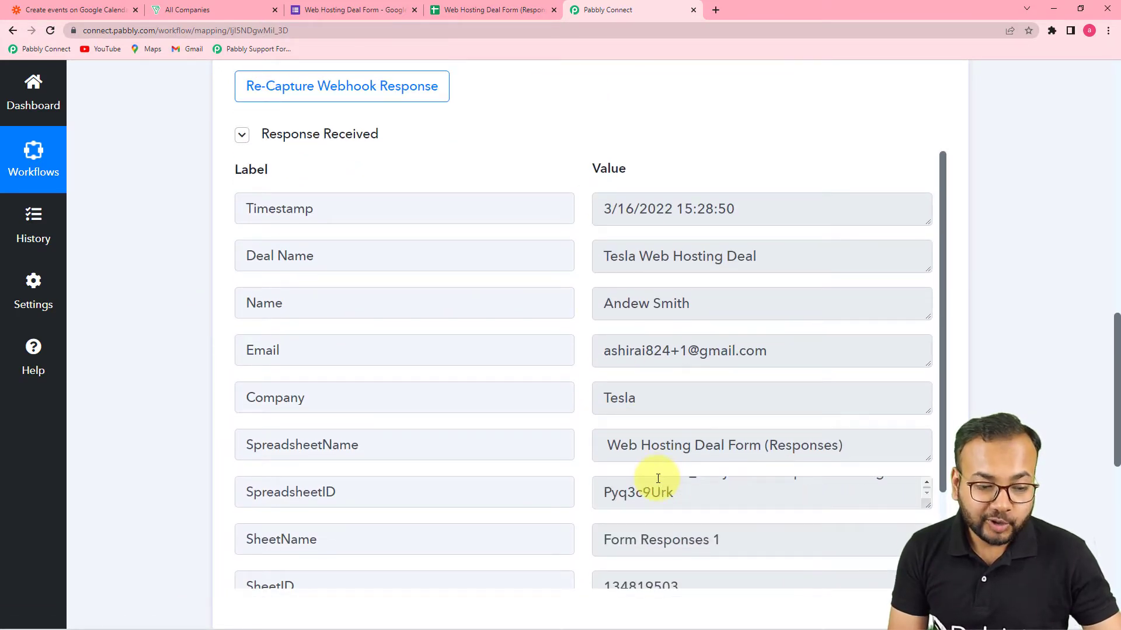
{"action": "scroll", "coordinate": [830, 395], "scroll_direction": "down", "scroll_amount": 2}
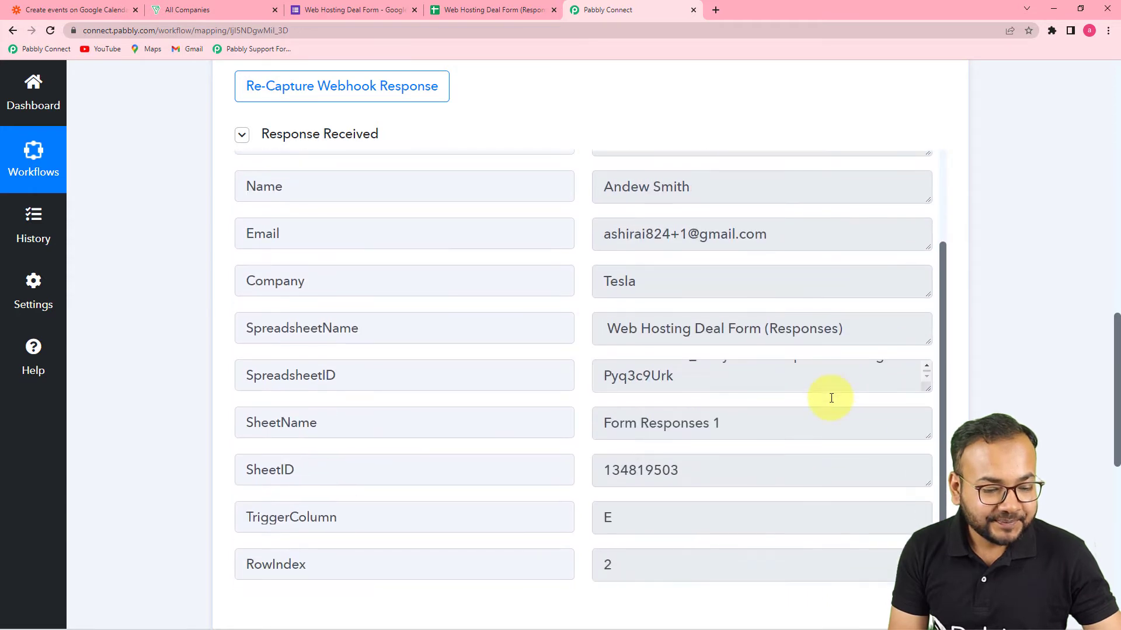
Return to the response spreadsheet, submit the Initial Setup, and check the add-on's Send On Event option.
{"action": "left_click", "coordinate": [1051, 13]}
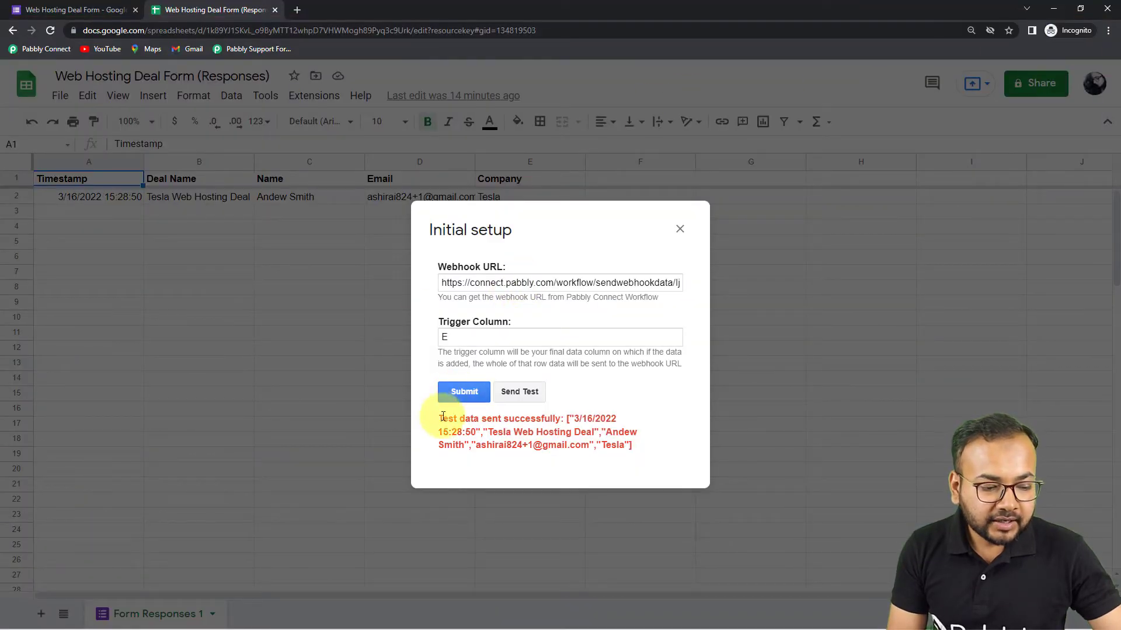
{"action": "left_click", "coordinate": [459, 392]}
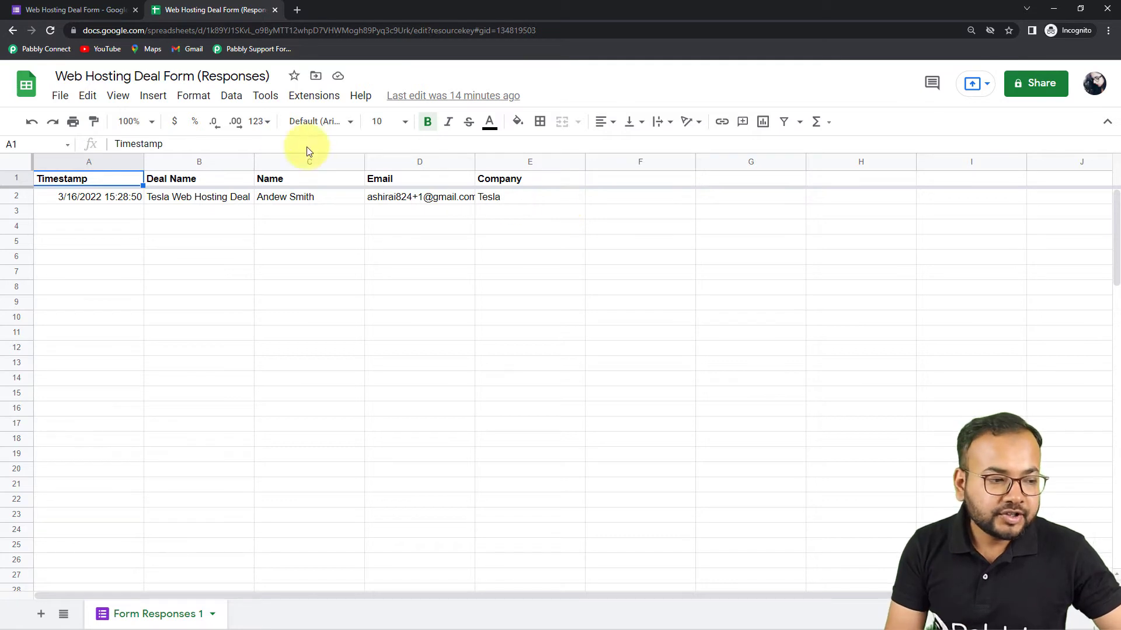
{"action": "left_click", "coordinate": [310, 104]}
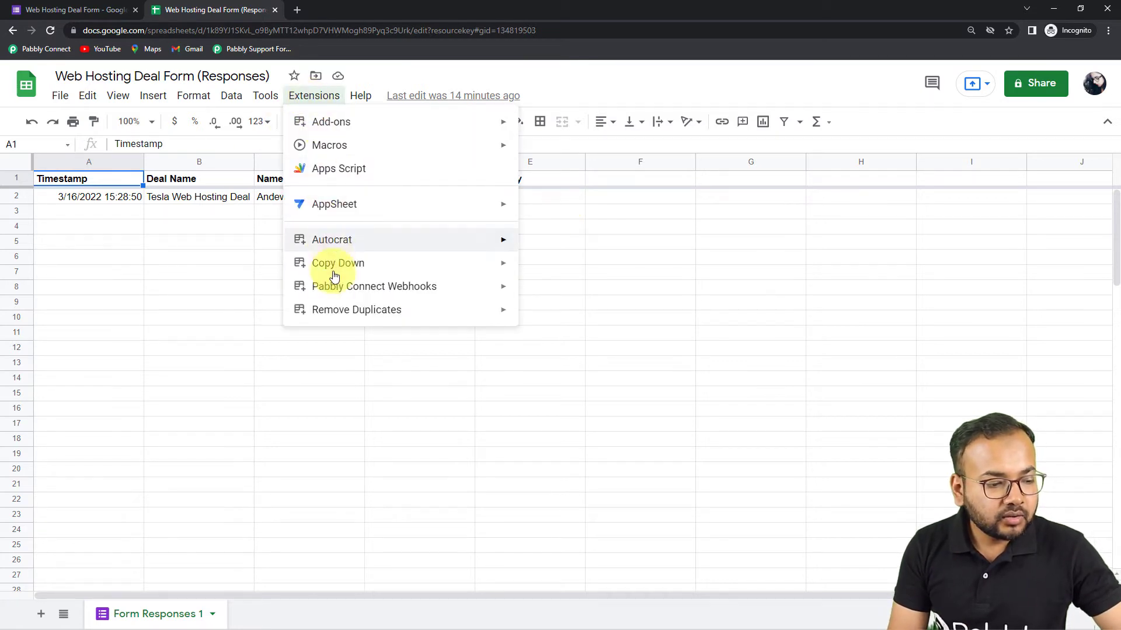
{"action": "mouse_move", "coordinate": [325, 290]}
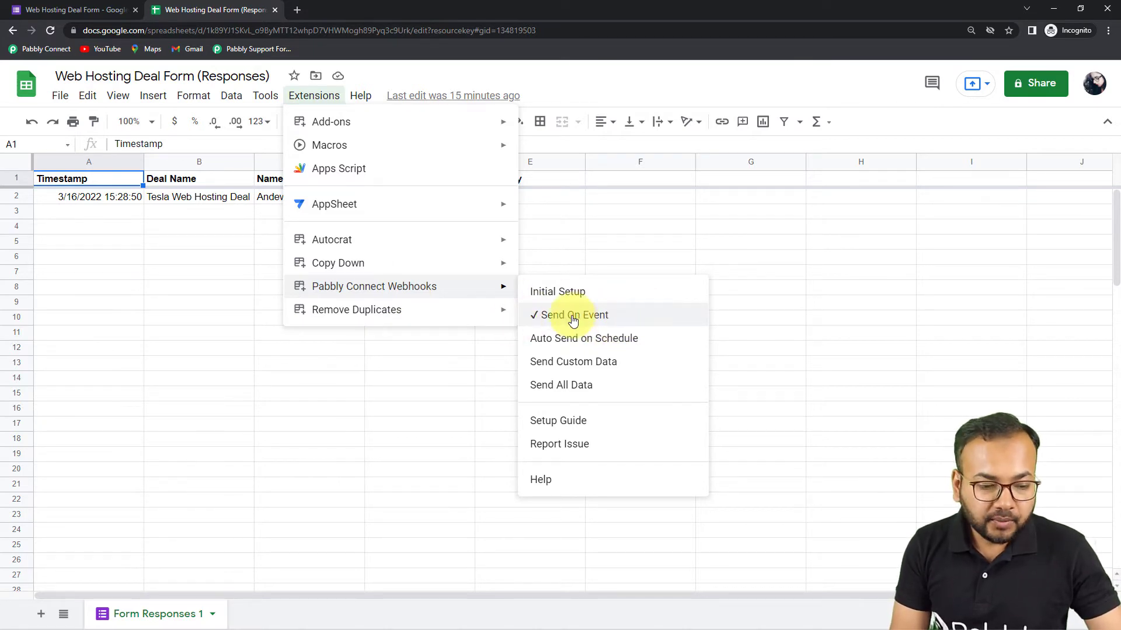
{"action": "left_click", "coordinate": [779, 286]}
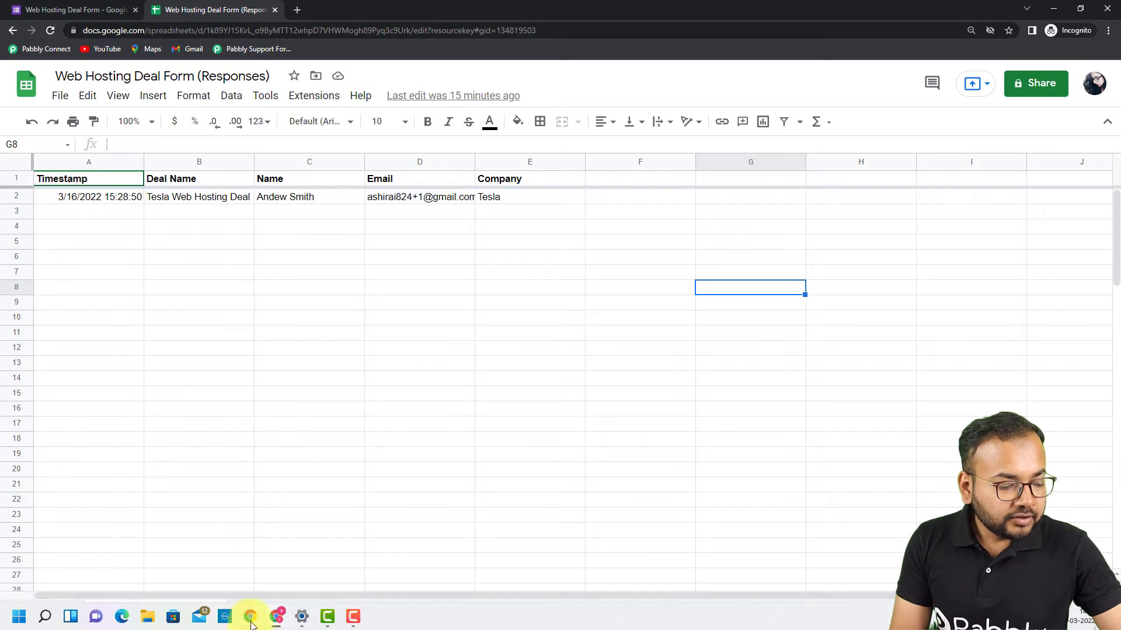
Switch to Zoho Bigin in the main browser window and review its contacts and companies lists.
{"action": "mouse_move", "coordinate": [276, 616]}
{"action": "left_click", "coordinate": [252, 583]}
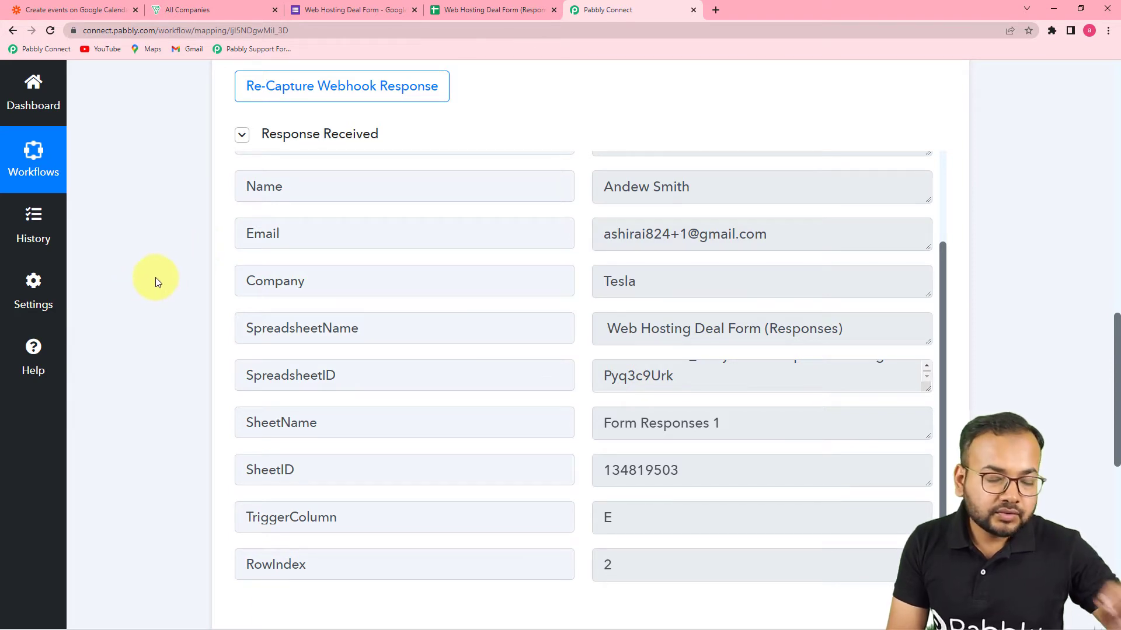
{"action": "left_click", "coordinate": [191, 13]}
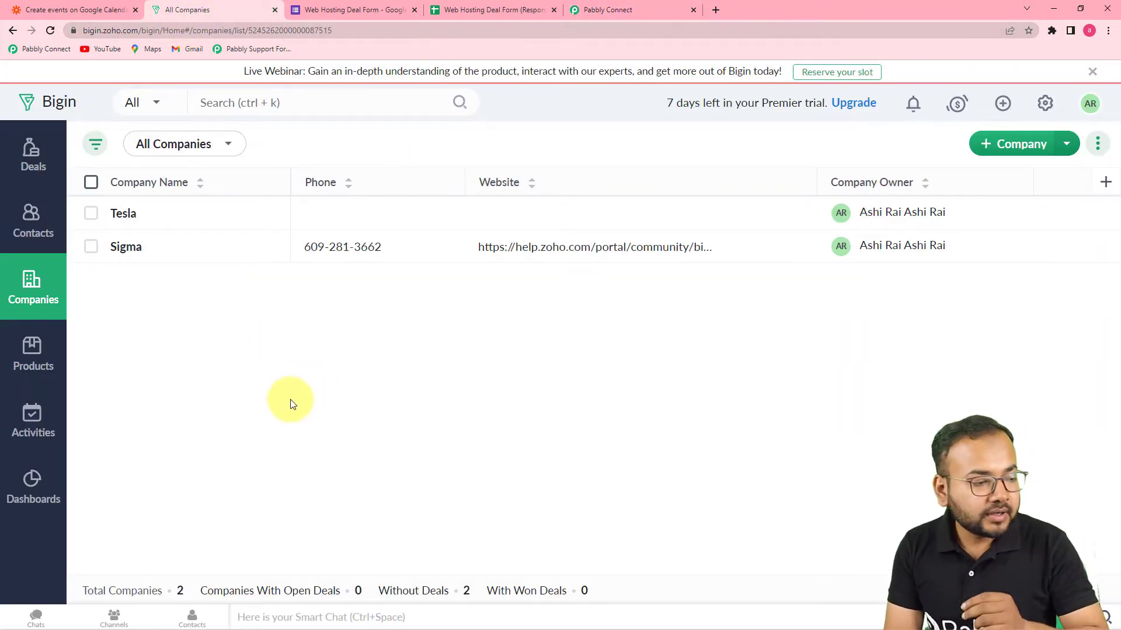
{"action": "left_click", "coordinate": [43, 236]}
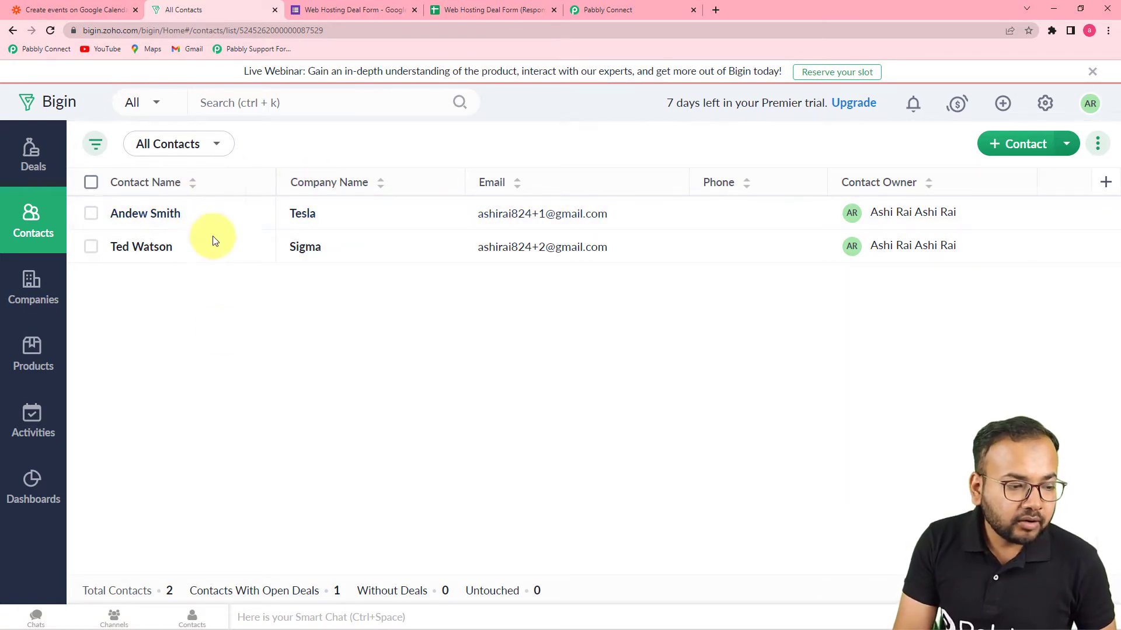
{"action": "left_click", "coordinate": [21, 283]}
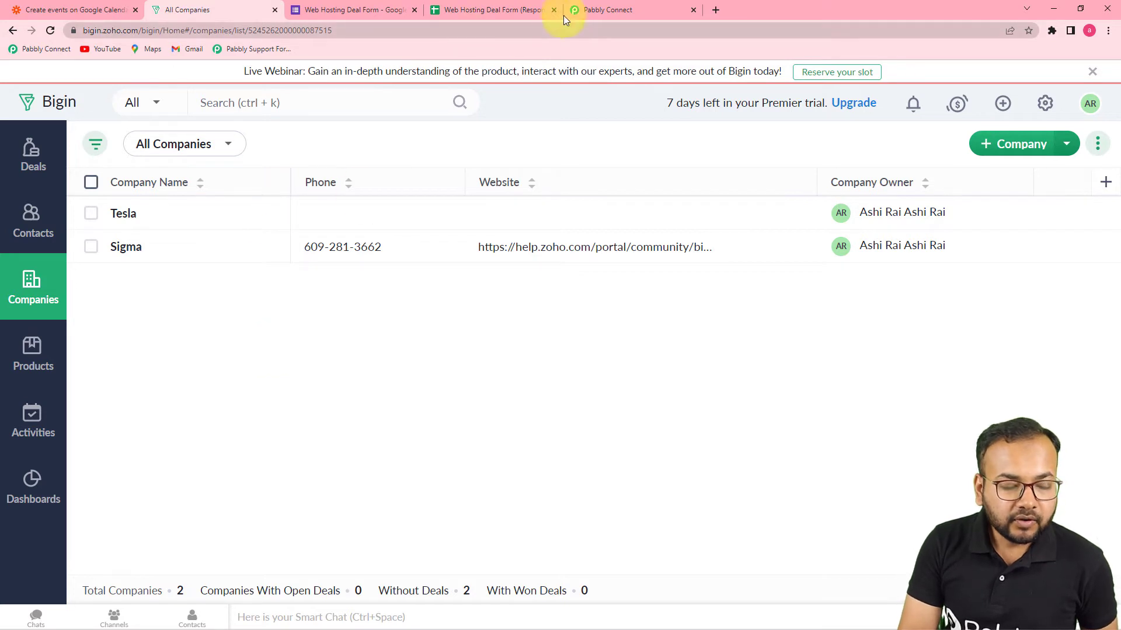
Return to the Pabbly Connect workflow and expand the second step, Choose Your Next Application, below the captured response.
{"action": "left_click", "coordinate": [624, 15]}
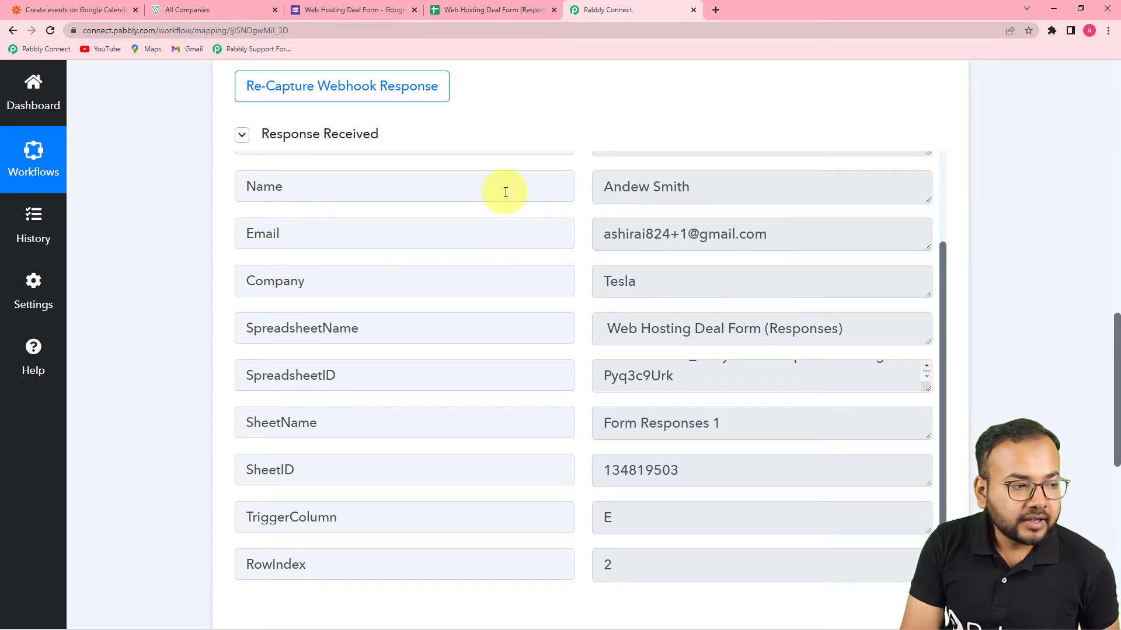
{"action": "scroll", "coordinate": [129, 219], "scroll_direction": "down", "scroll_amount": 4}
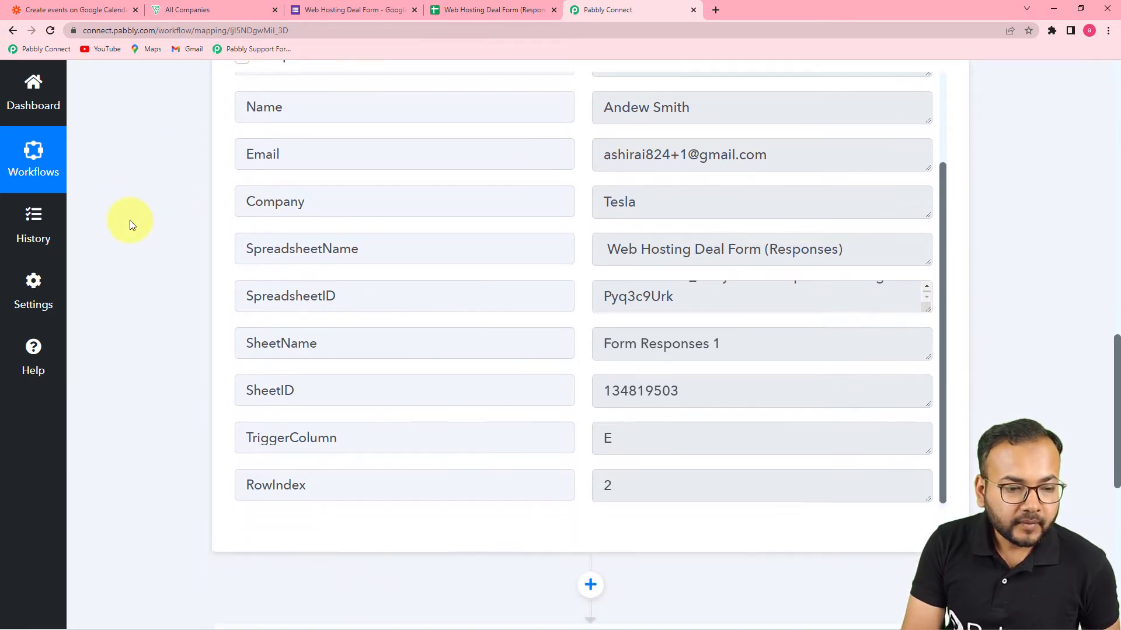
{"action": "scroll", "coordinate": [130, 220], "scroll_direction": "up", "scroll_amount": 1}
{"action": "scroll", "coordinate": [129, 220], "scroll_direction": "up", "scroll_amount": 3}
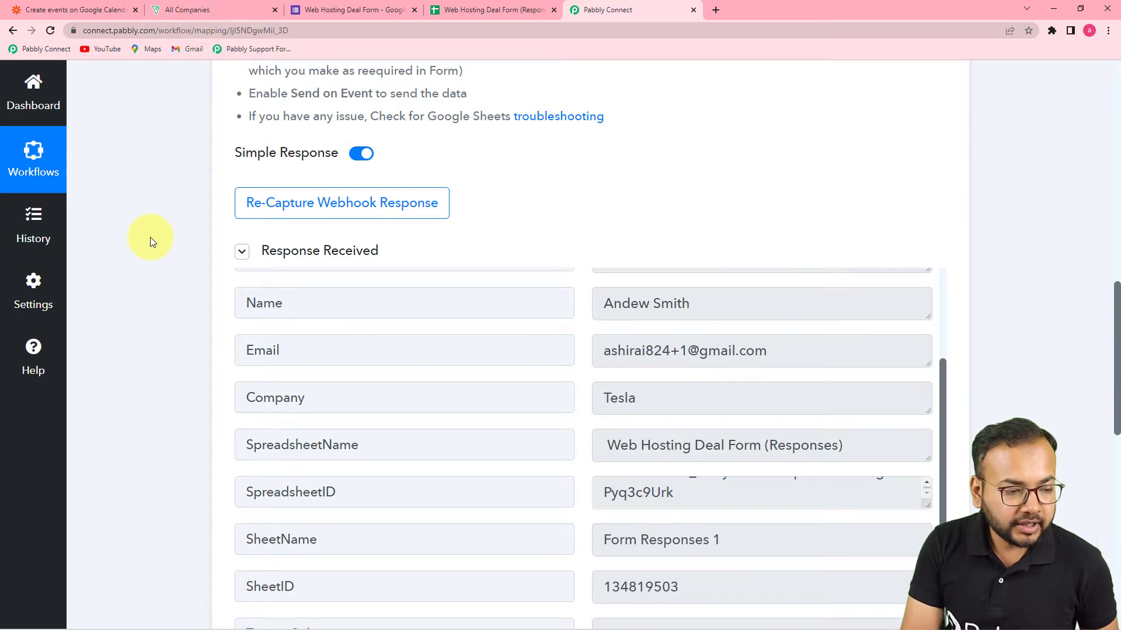
{"action": "scroll", "coordinate": [149, 251], "scroll_direction": "down", "scroll_amount": 5}
{"action": "scroll", "coordinate": [149, 255], "scroll_direction": "down", "scroll_amount": 7}
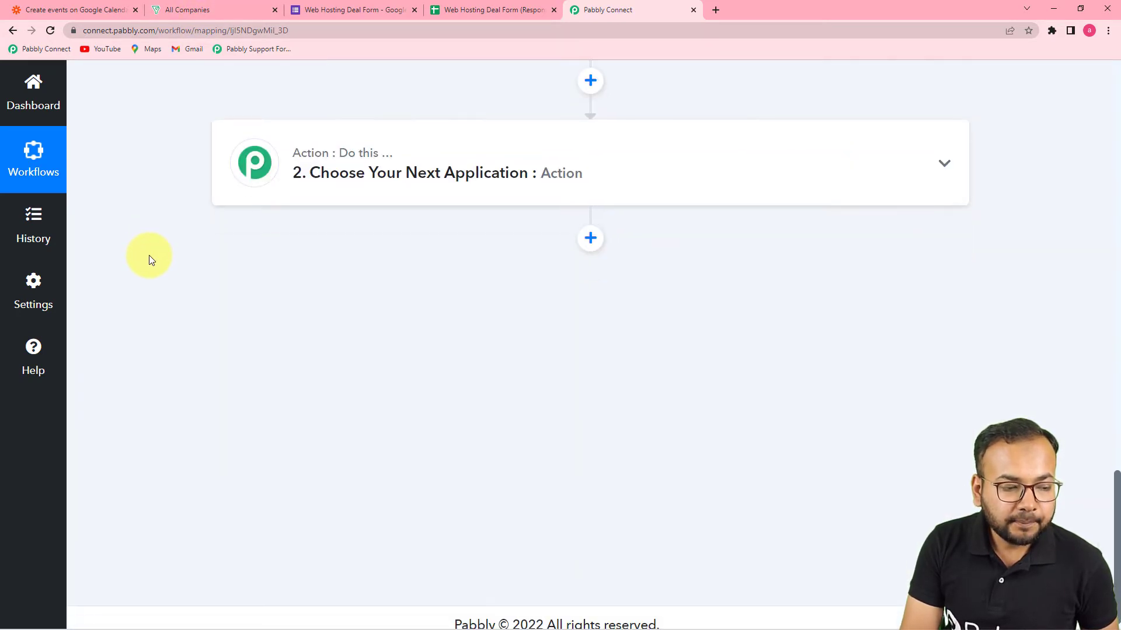
{"action": "left_click", "coordinate": [420, 182]}
{"action": "scroll", "coordinate": [420, 183], "scroll_direction": "down", "scroll_amount": 2}
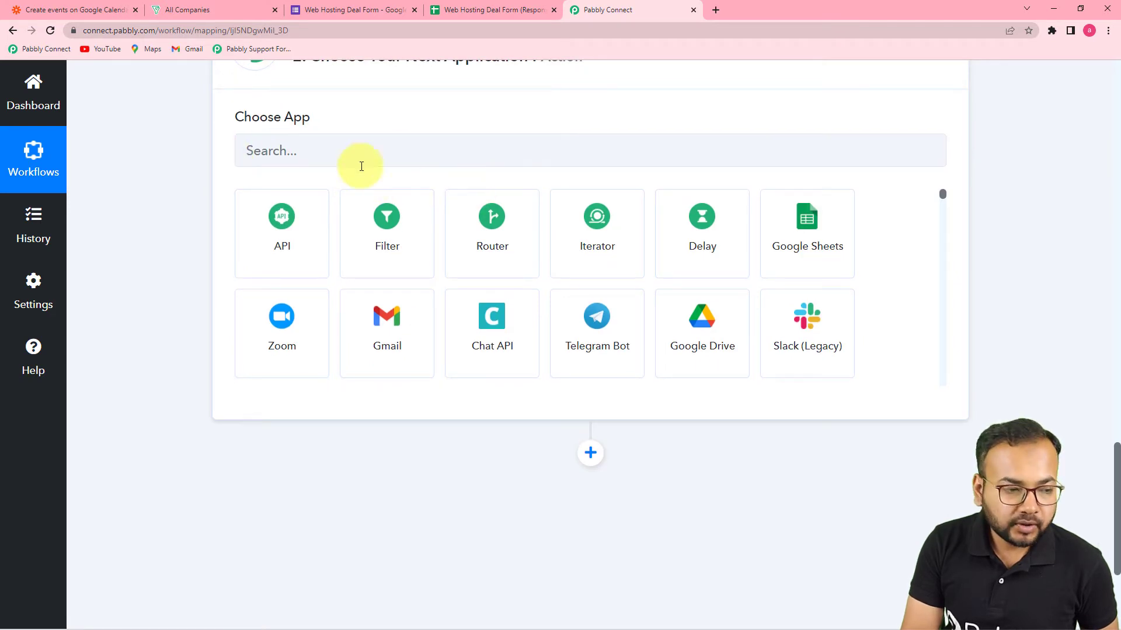
{"action": "scroll", "coordinate": [488, 299], "scroll_direction": "up", "scroll_amount": 3}
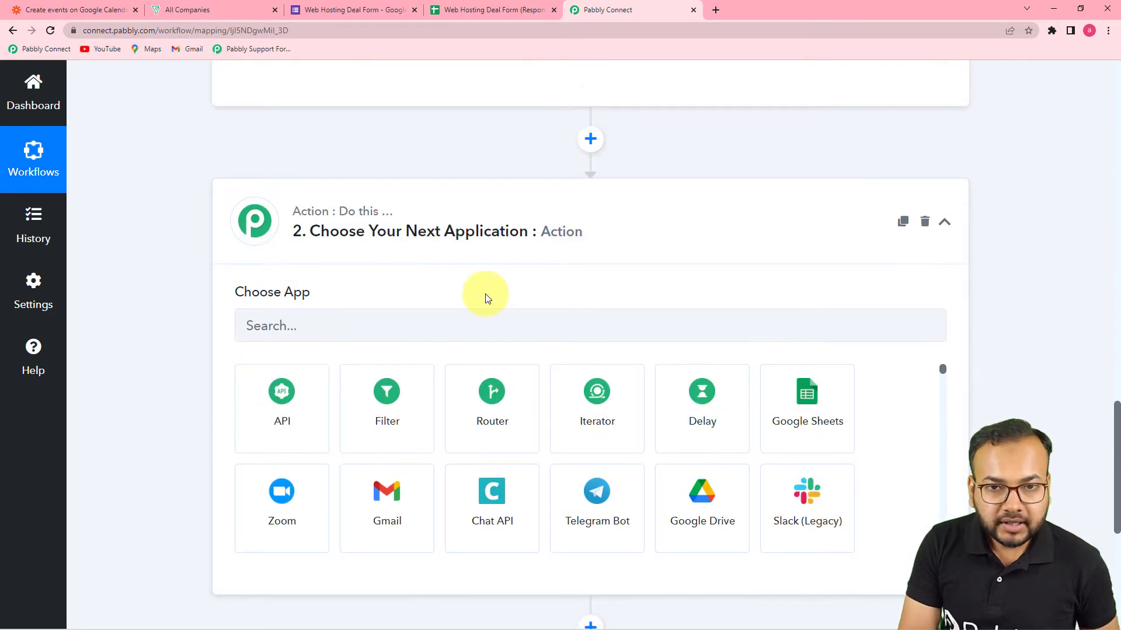
Set the second step's app to Zoho Bigin with Search Contact as the action event.
{"action": "scroll", "coordinate": [266, 322], "scroll_direction": "down", "scroll_amount": 1}
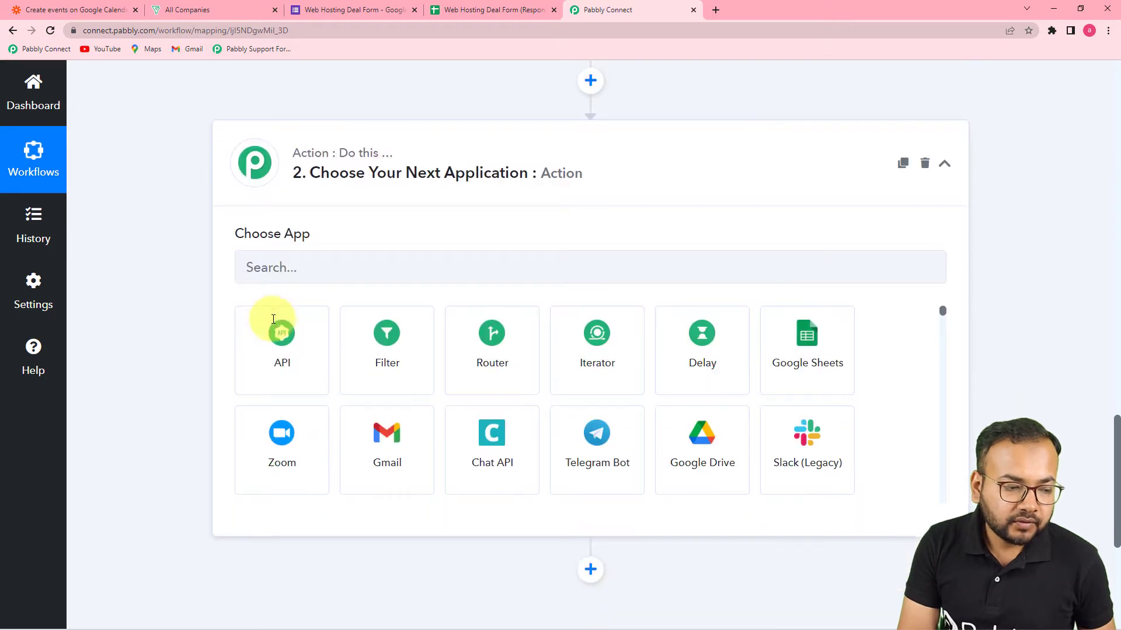
{"action": "left_click", "coordinate": [284, 262]}
{"action": "type", "text": "zoho"}
{"action": "left_click", "coordinate": [239, 350]}
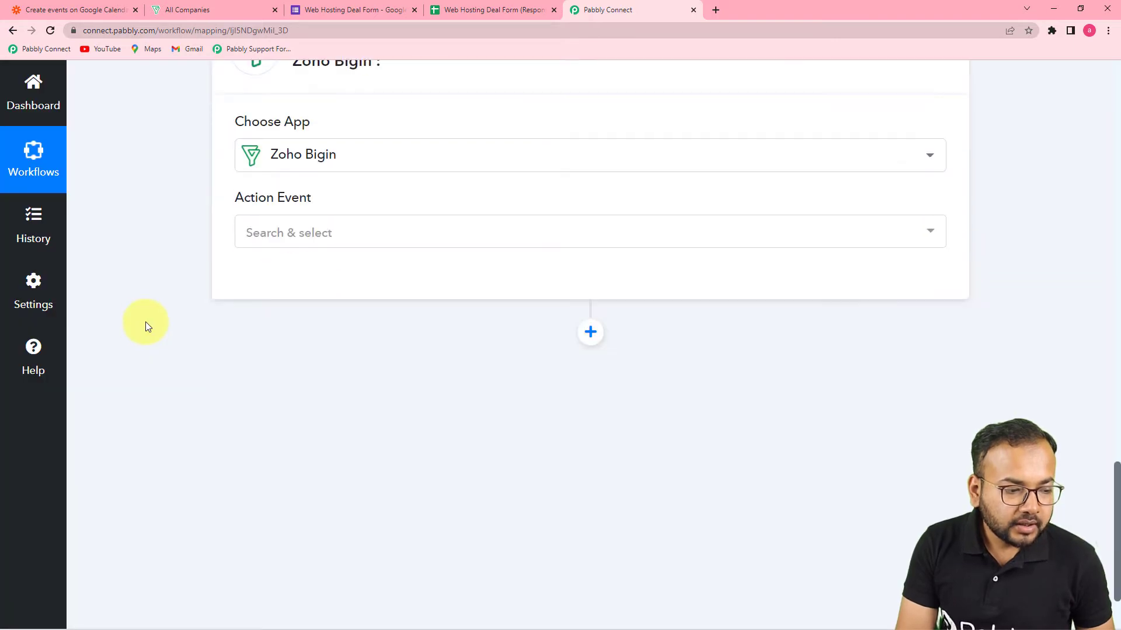
{"action": "left_click", "coordinate": [325, 227]}
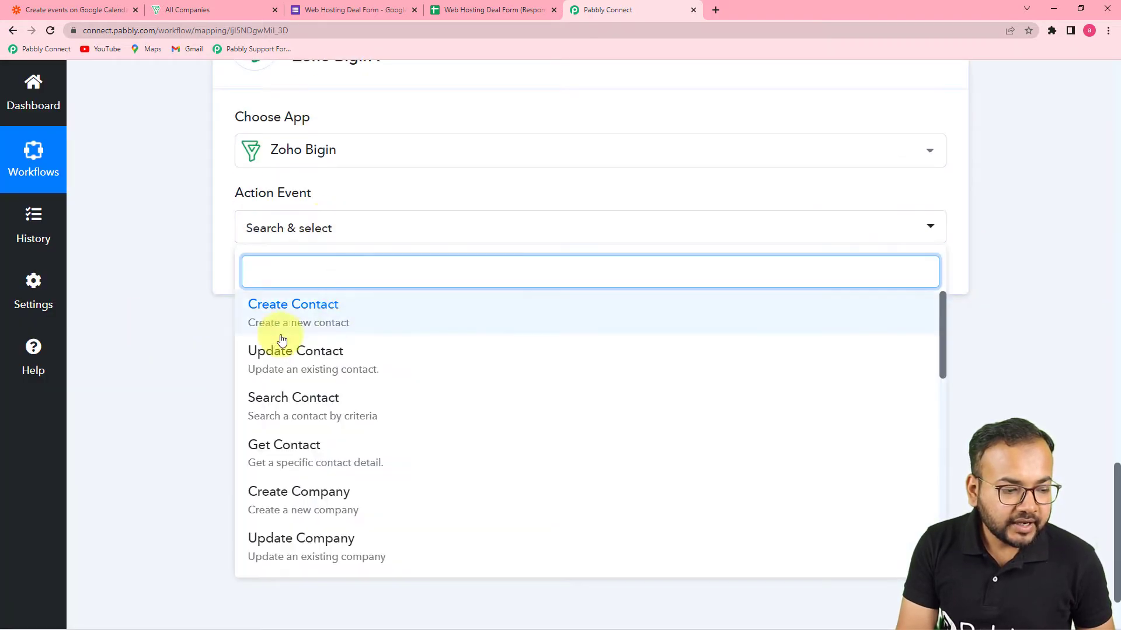
{"action": "left_click", "coordinate": [290, 401]}
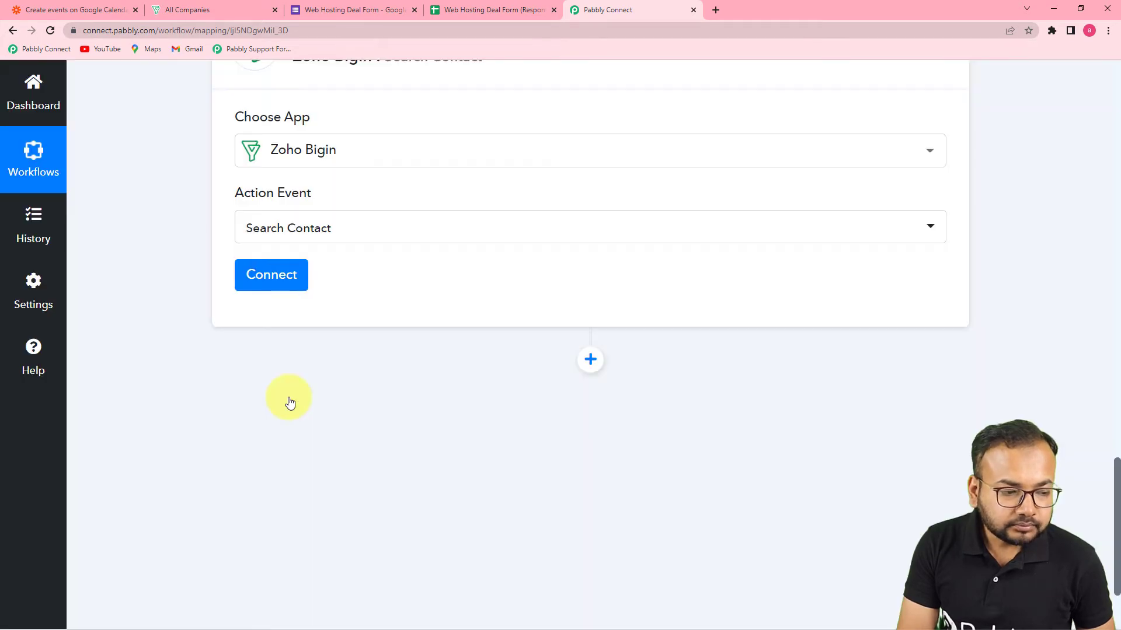
Start adding a new Zoho Bigin connection and check the account's domain in the open Bigin page's web address.
{"action": "left_click", "coordinate": [254, 275]}
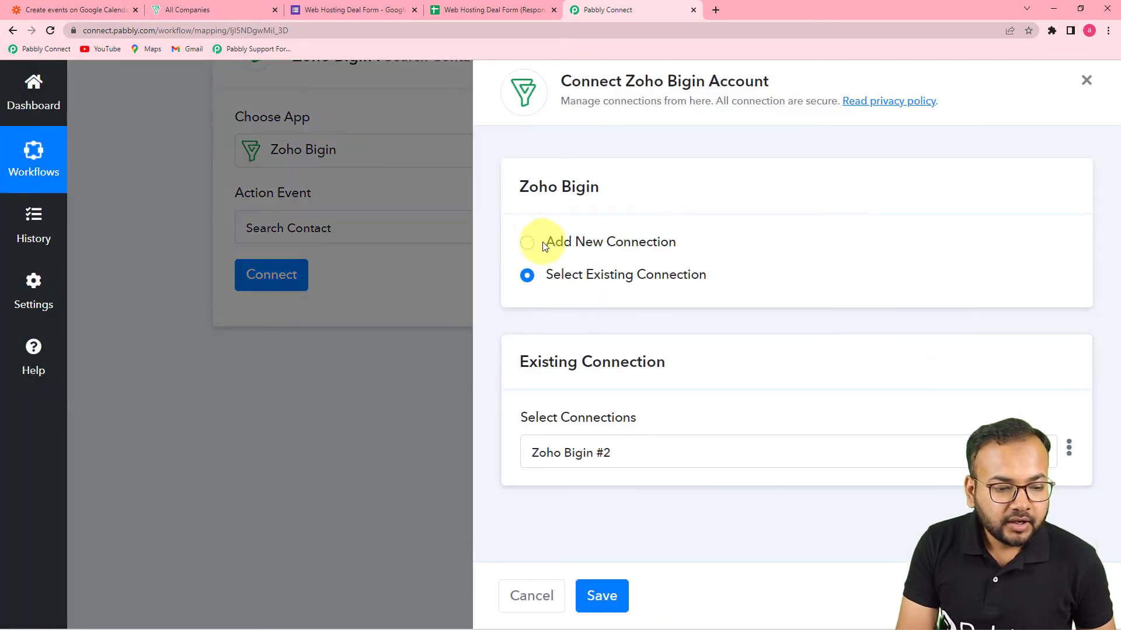
{"action": "left_click", "coordinate": [527, 245]}
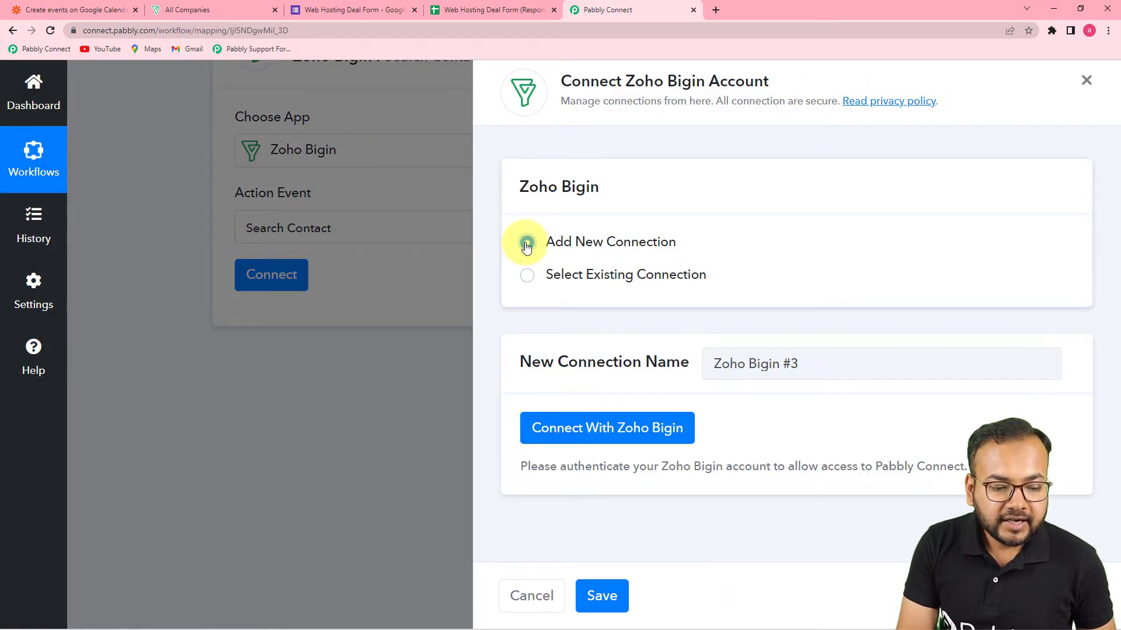
{"action": "left_click", "coordinate": [575, 431]}
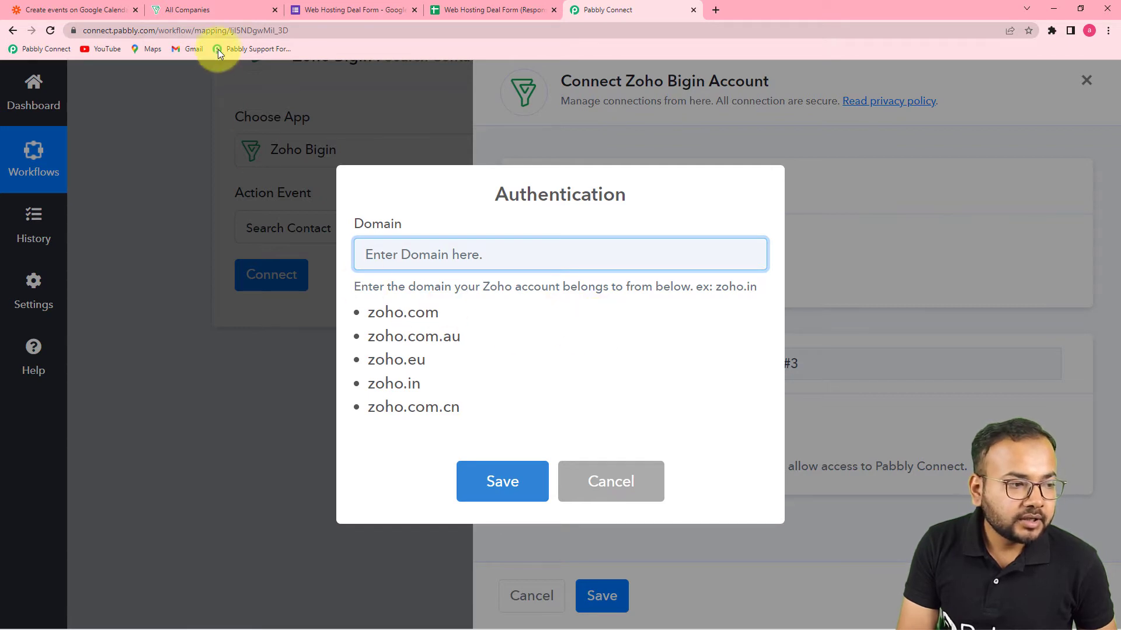
{"action": "left_click", "coordinate": [223, 3]}
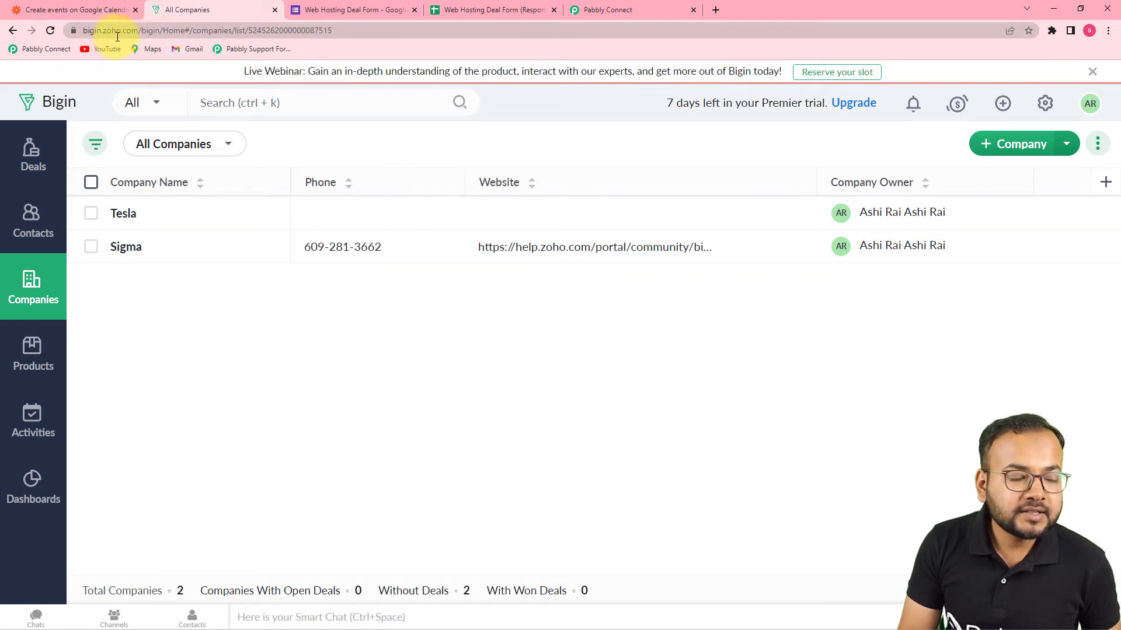
{"action": "left_click", "coordinate": [645, 8]}
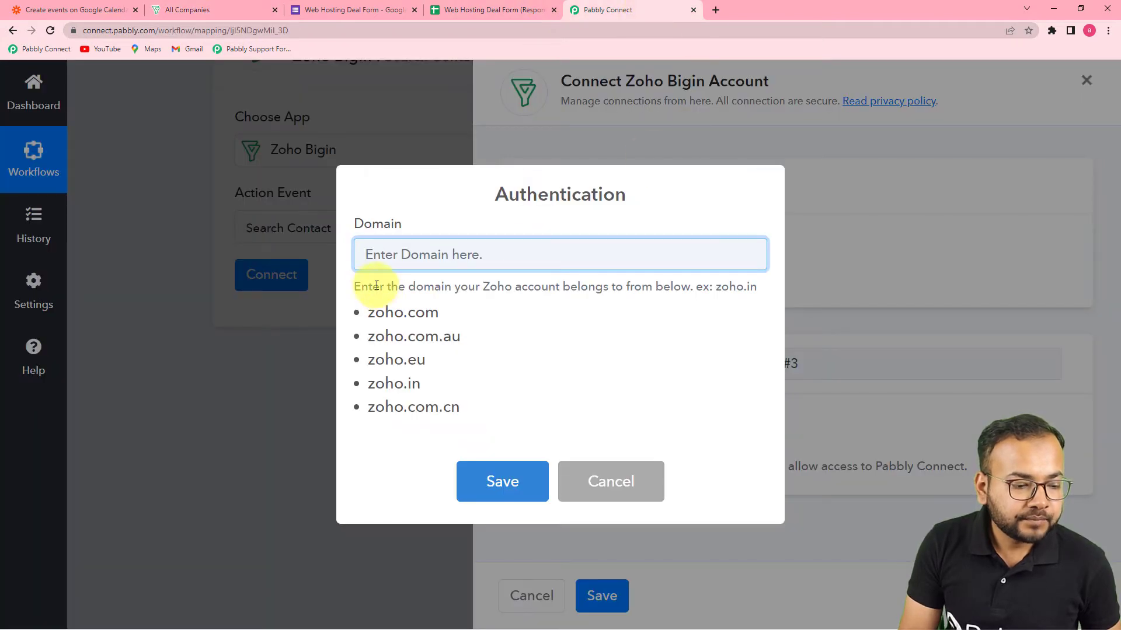
Enter zoho.com as the authentication domain and authorize Pabbly Connect to access the Bigin account.
{"action": "left_click_drag", "start_coordinate": [370, 316], "coordinate": [435, 314]}
{"action": "right_click", "coordinate": [435, 316]}
{"action": "left_click", "coordinate": [450, 331]}
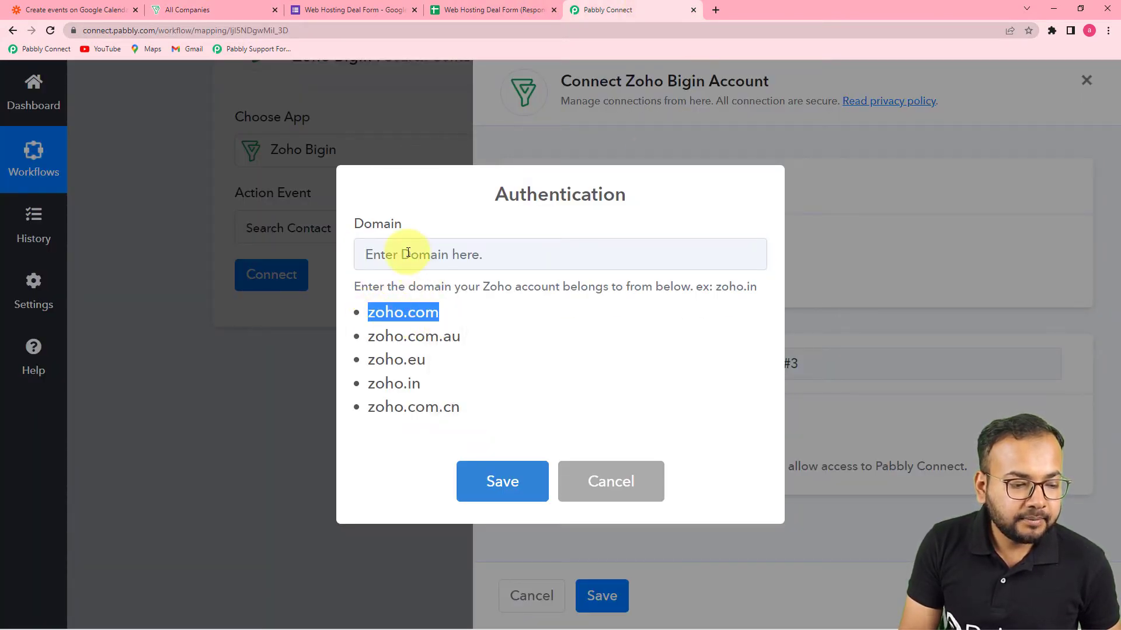
{"action": "left_click", "coordinate": [425, 251]}
{"action": "right_click", "coordinate": [408, 253]}
{"action": "left_click", "coordinate": [445, 349]}
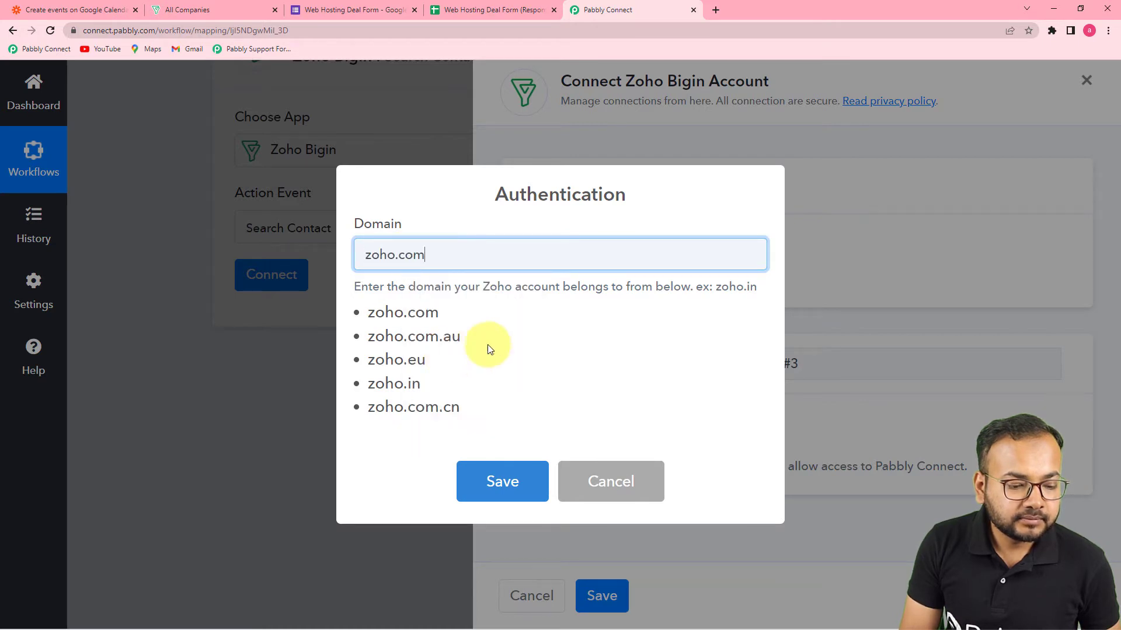
{"action": "left_click", "coordinate": [500, 473]}
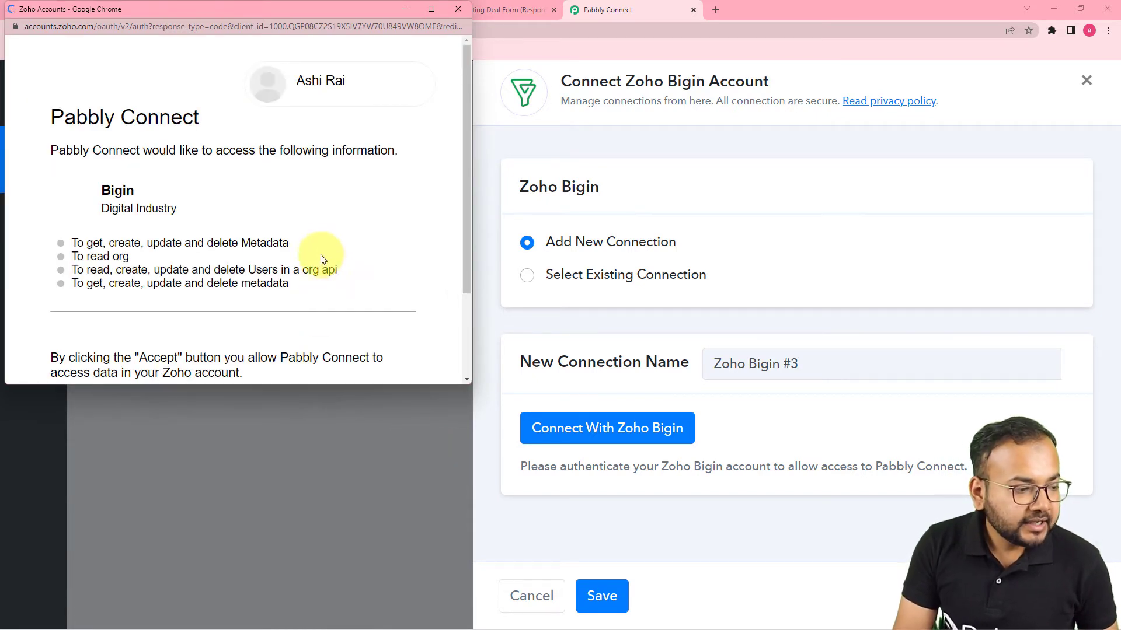
{"action": "scroll", "coordinate": [343, 190], "scroll_direction": "down", "scroll_amount": 1}
{"action": "scroll", "coordinate": [342, 189], "scroll_direction": "down", "scroll_amount": 2}
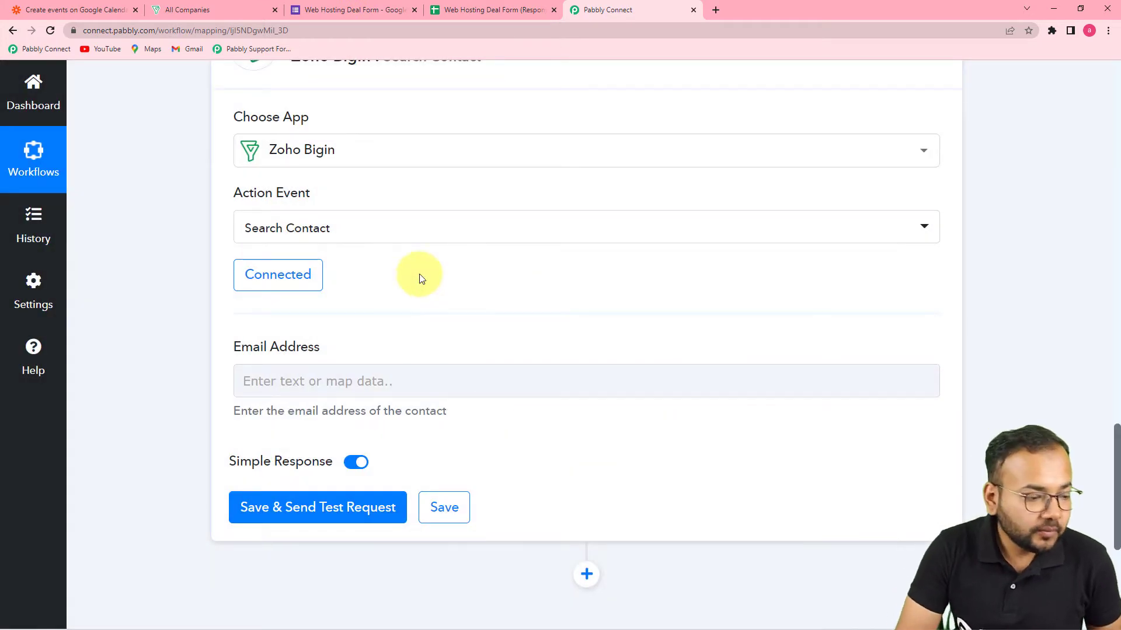
Map the Search Contact step's Email Address to the Email value from the Google Forms response.
{"action": "scroll", "coordinate": [487, 329], "scroll_direction": "down", "scroll_amount": 3}
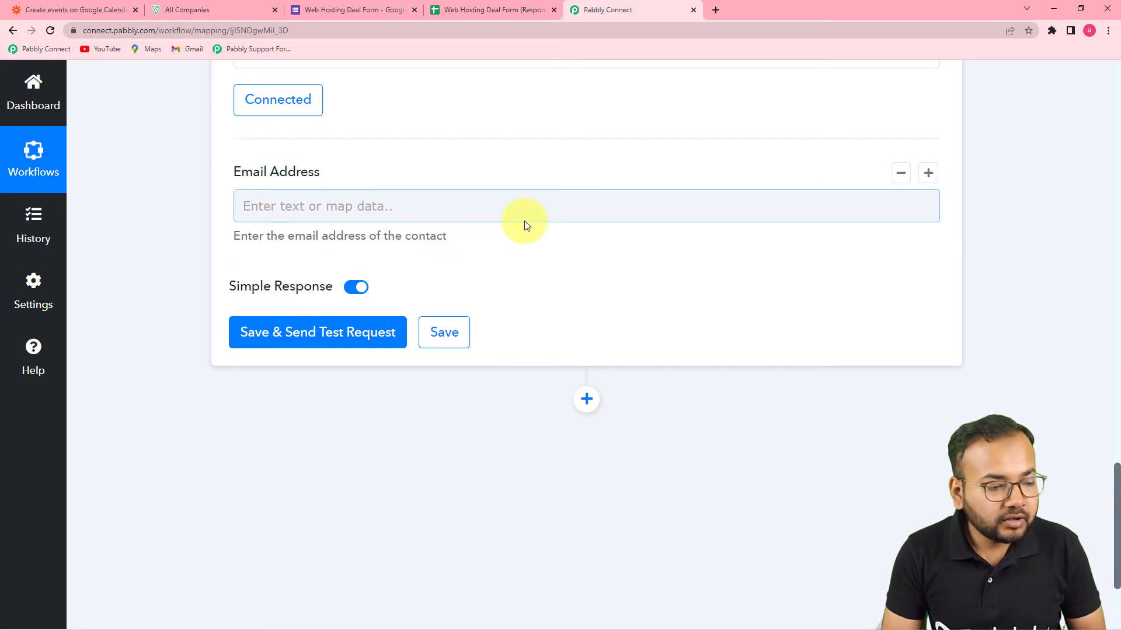
{"action": "scroll", "coordinate": [666, 220], "scroll_direction": "up", "scroll_amount": 2}
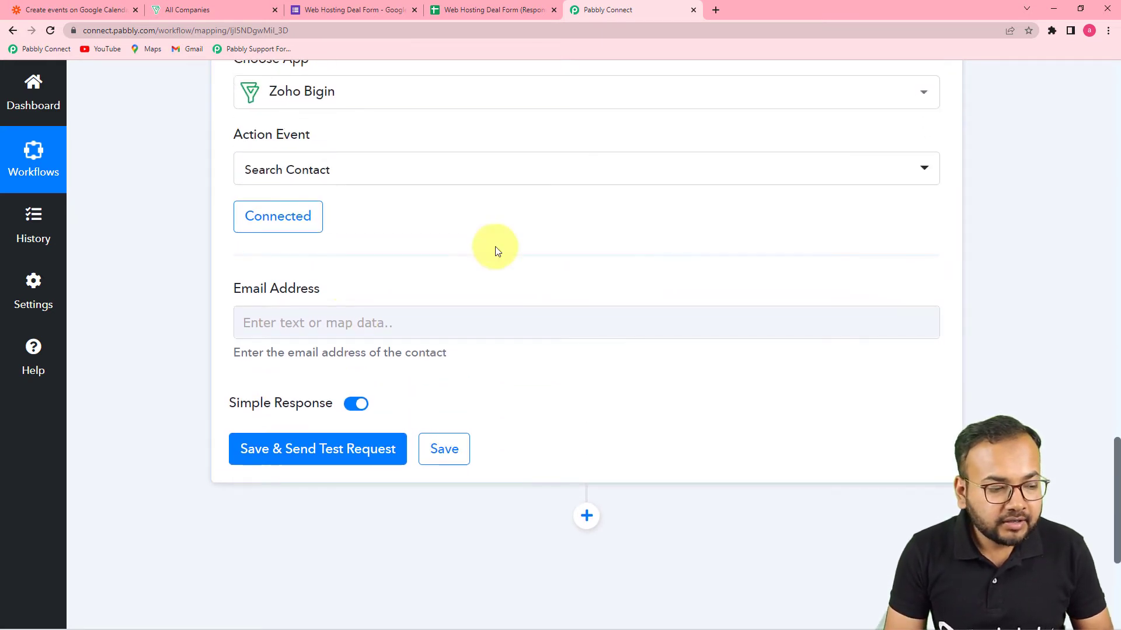
{"action": "scroll", "coordinate": [544, 238], "scroll_direction": "up", "scroll_amount": 10}
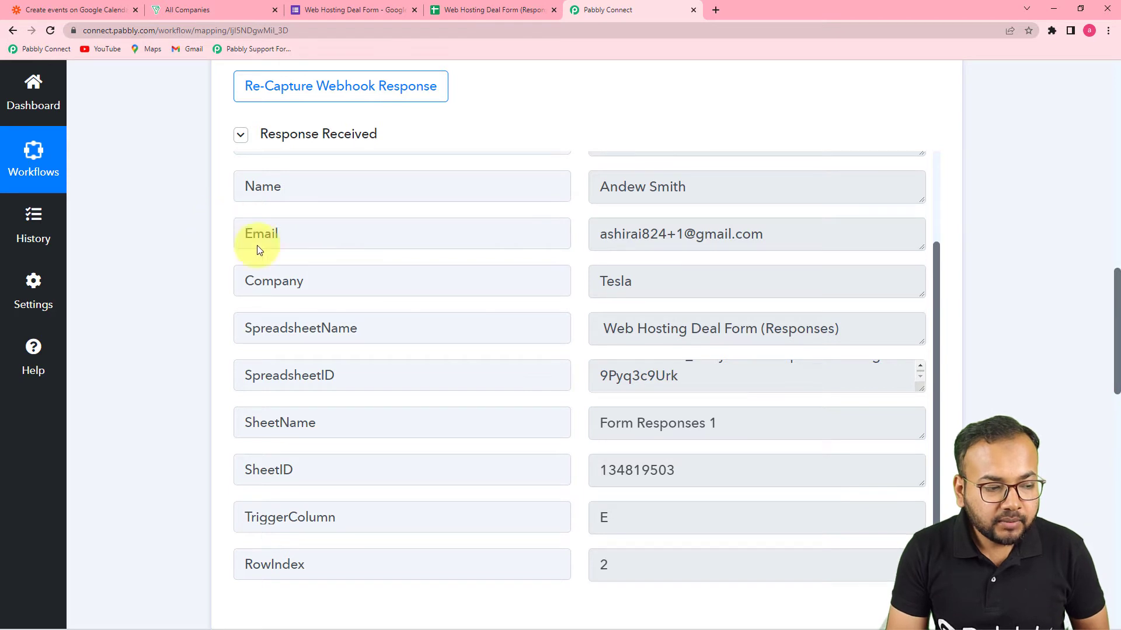
{"action": "scroll", "coordinate": [192, 237], "scroll_direction": "down", "scroll_amount": 12}
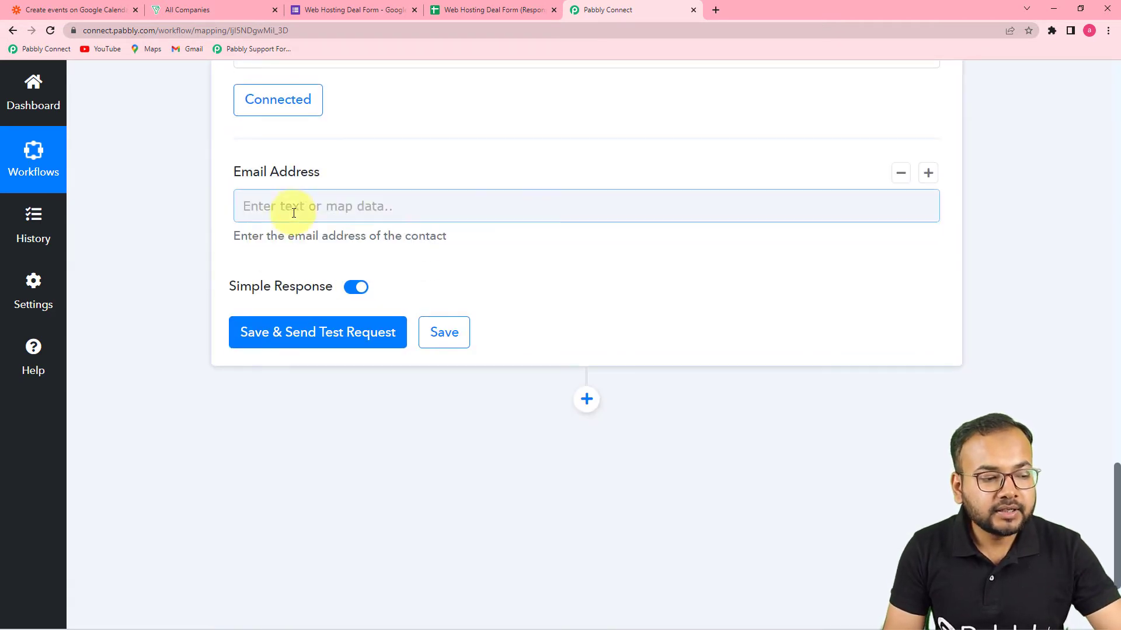
{"action": "left_click", "coordinate": [417, 203]}
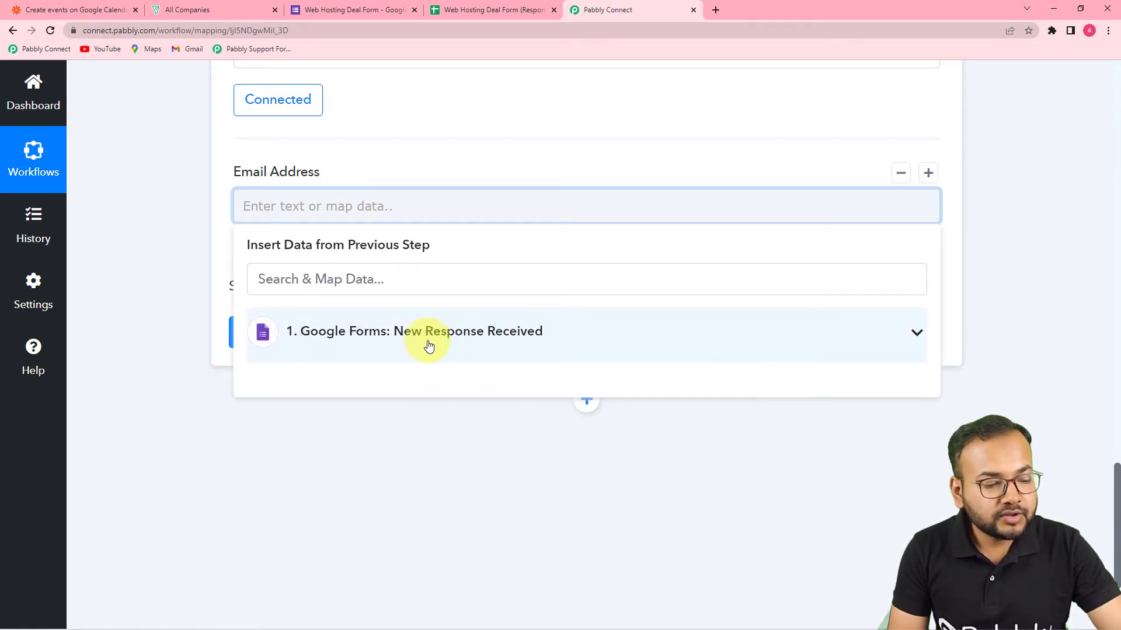
{"action": "left_click", "coordinate": [419, 337]}
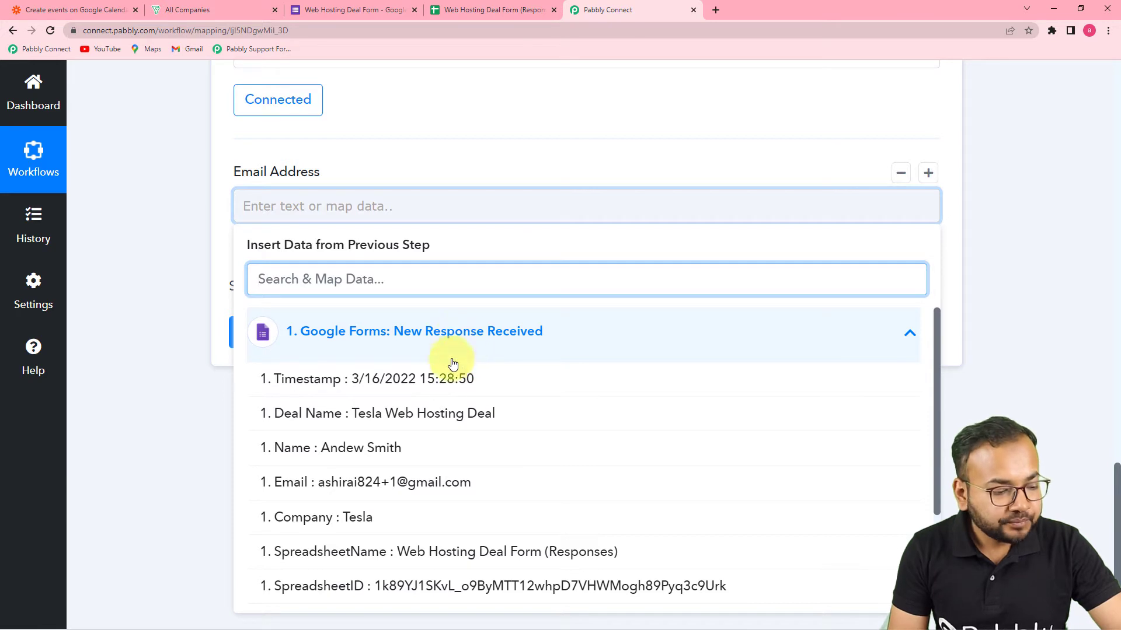
{"action": "left_click", "coordinate": [380, 482]}
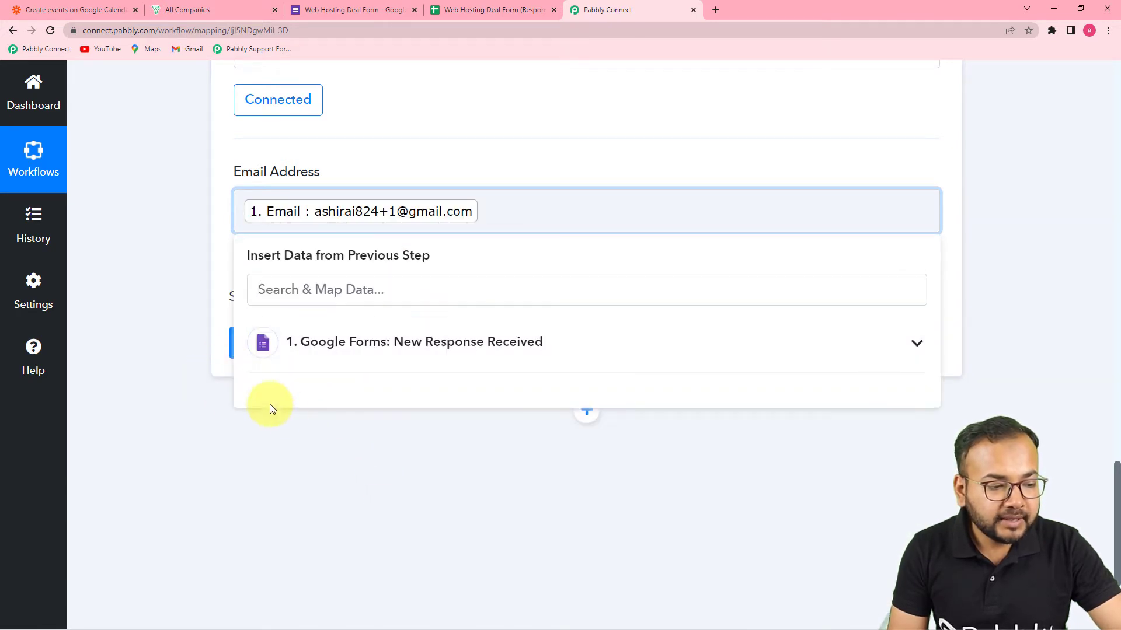
{"action": "left_click", "coordinate": [226, 418]}
Save the Search Contact step with a test request and review the contact and account IDs in the response.
{"action": "left_click", "coordinate": [269, 347]}
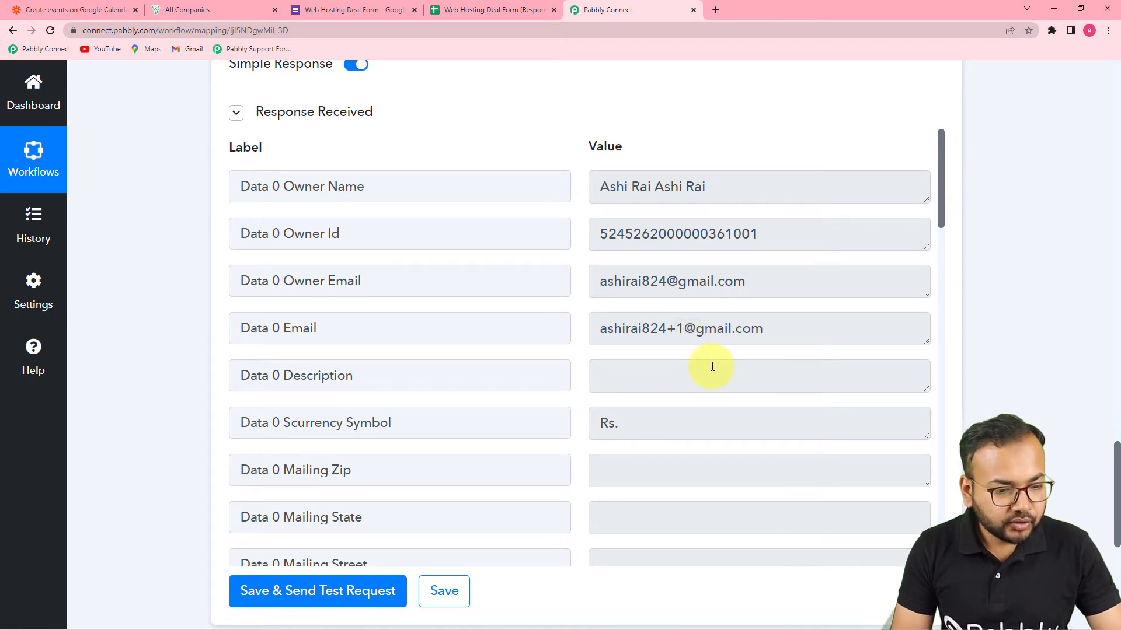
{"action": "scroll", "coordinate": [505, 368], "scroll_direction": "down", "scroll_amount": 9}
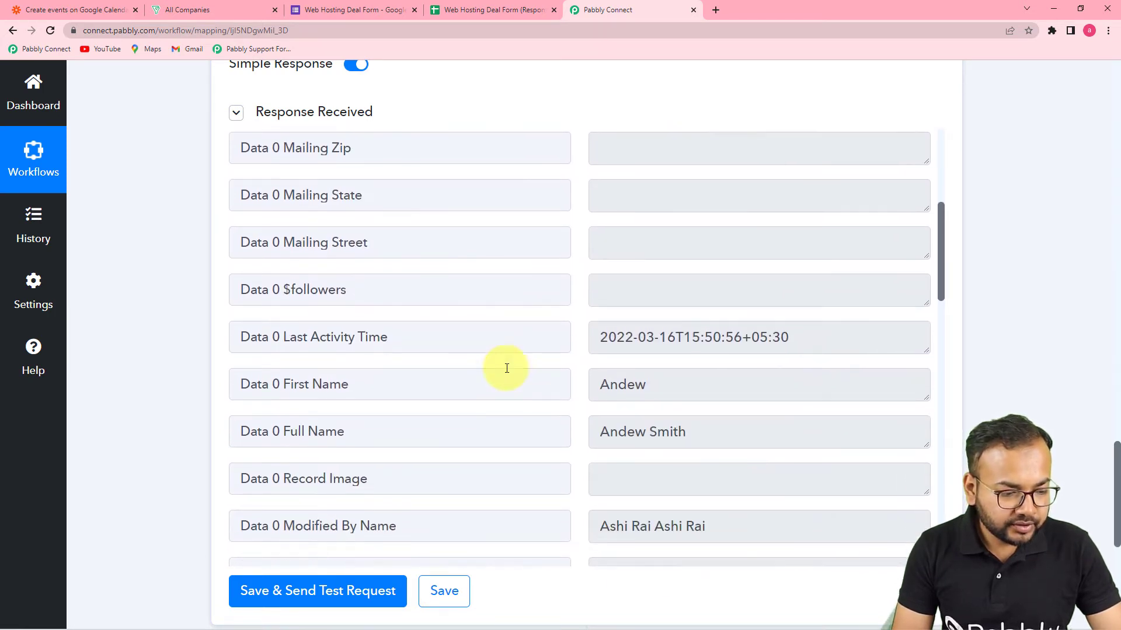
{"action": "scroll", "coordinate": [506, 368], "scroll_direction": "down", "scroll_amount": 5}
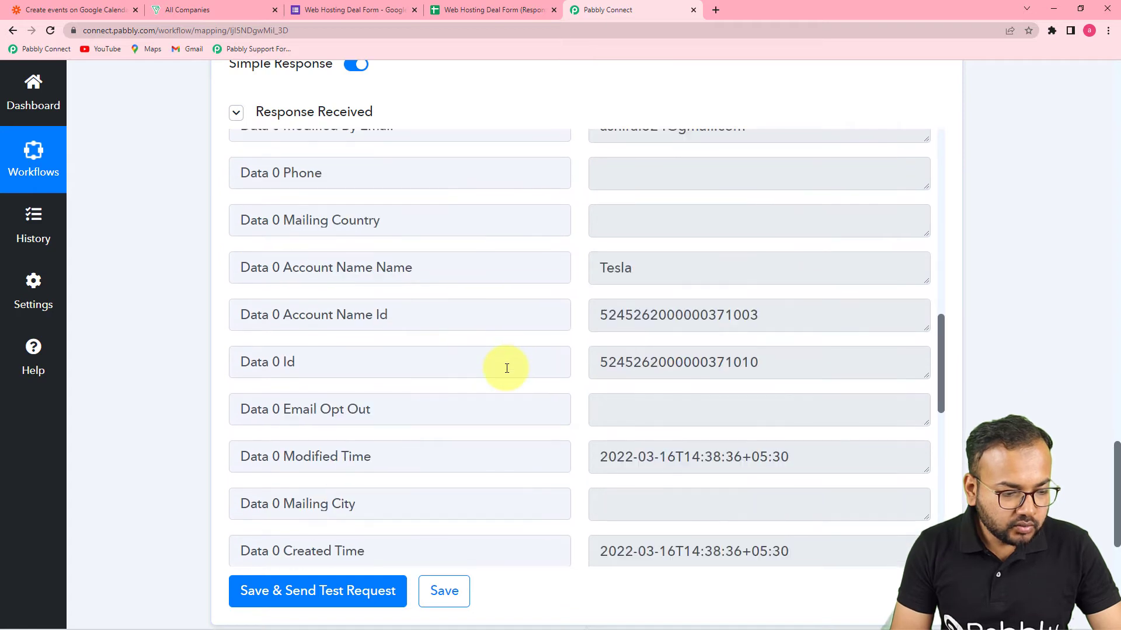
{"action": "scroll", "coordinate": [506, 369], "scroll_direction": "down", "scroll_amount": 1}
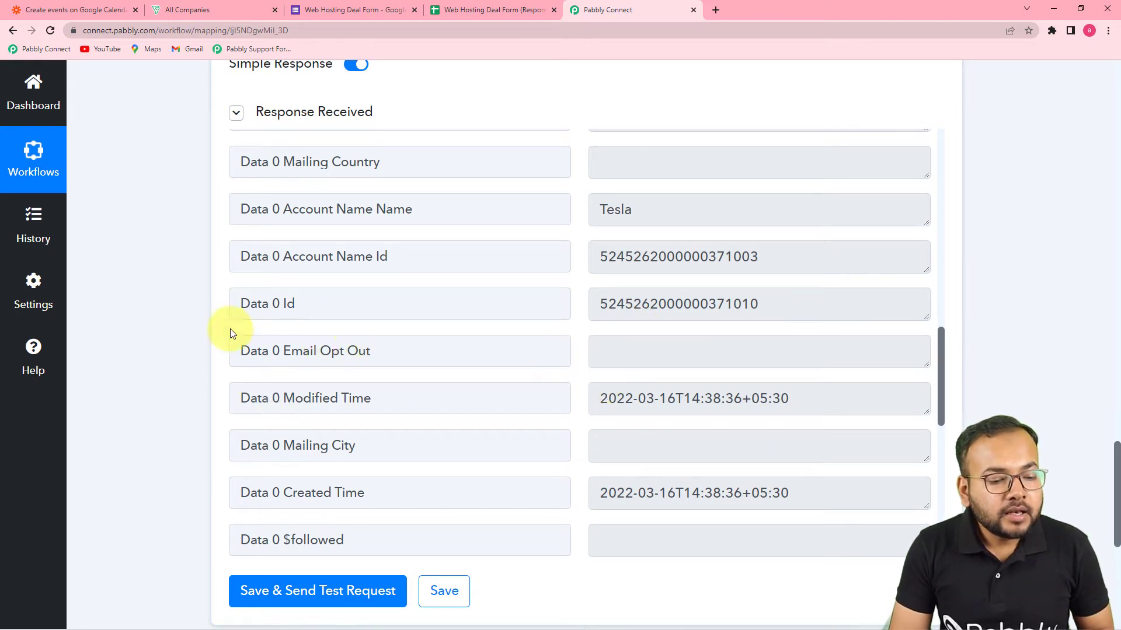
{"action": "scroll", "coordinate": [163, 326], "scroll_direction": "down", "scroll_amount": 2}
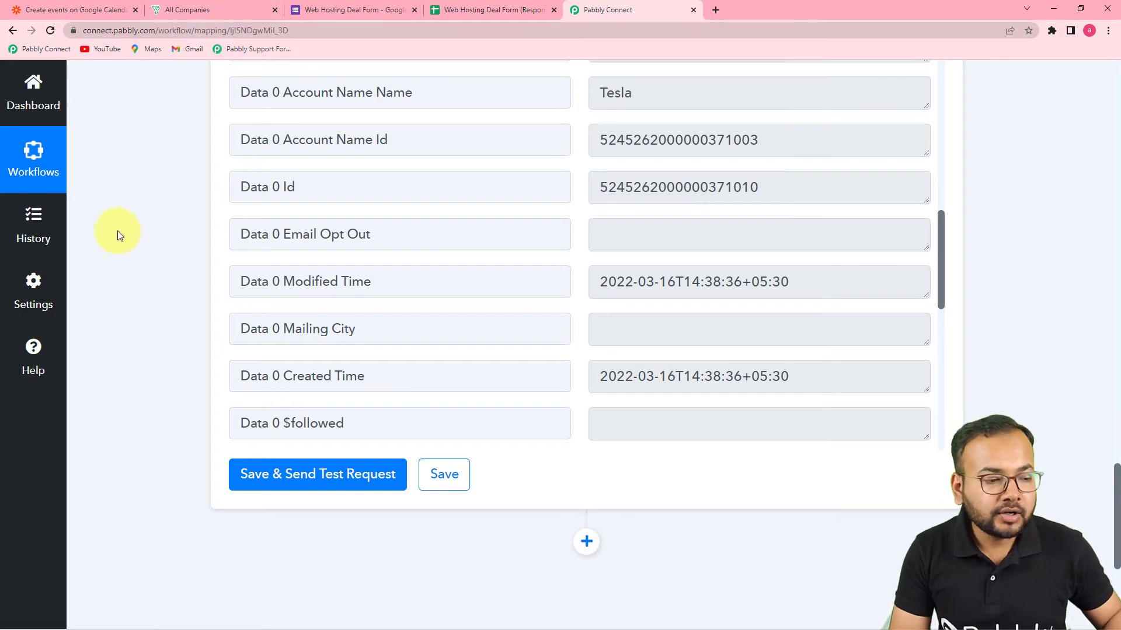
Add another action step below Search Contact using Zoho Bigin with Search Company as the action event.
{"action": "scroll", "coordinate": [114, 257], "scroll_direction": "down", "scroll_amount": 5}
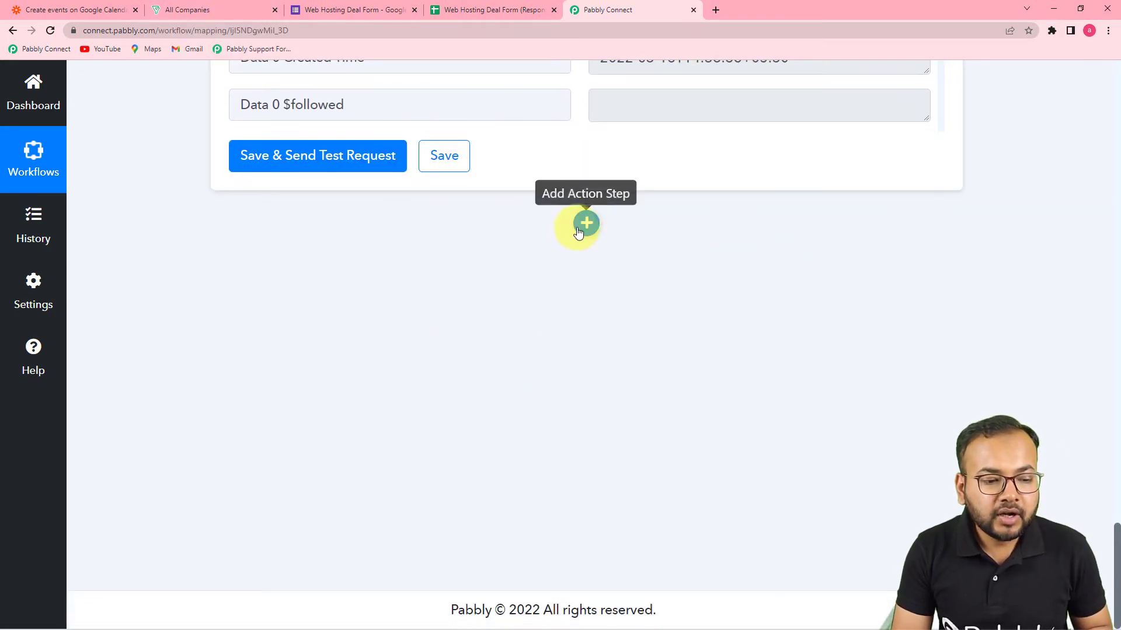
{"action": "left_click", "coordinate": [586, 225]}
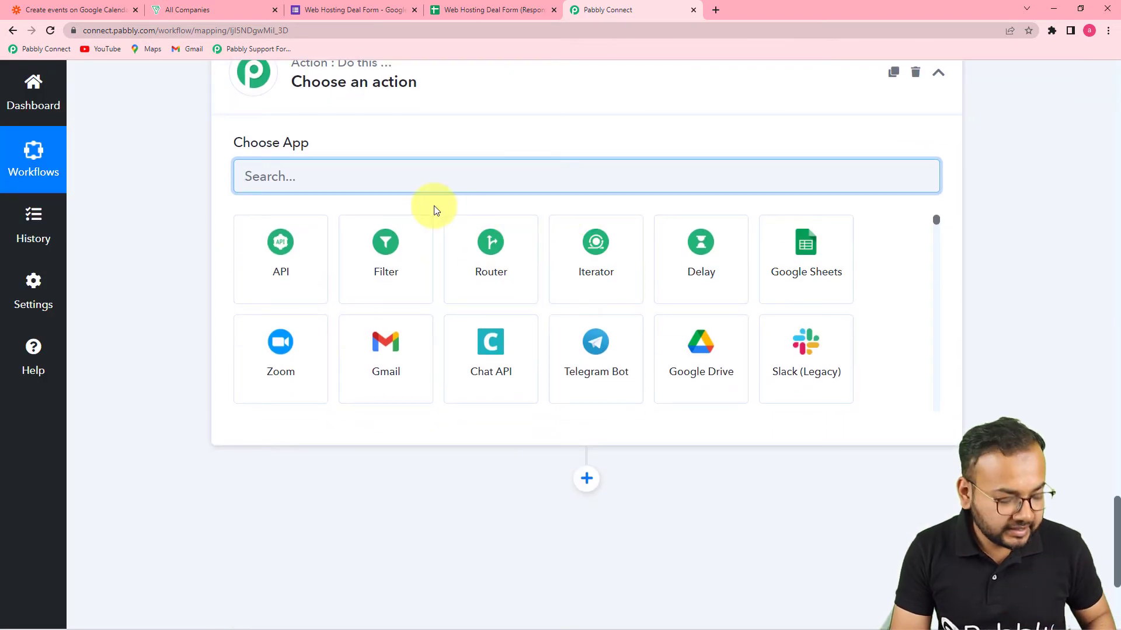
{"action": "type", "text": "zoh"}
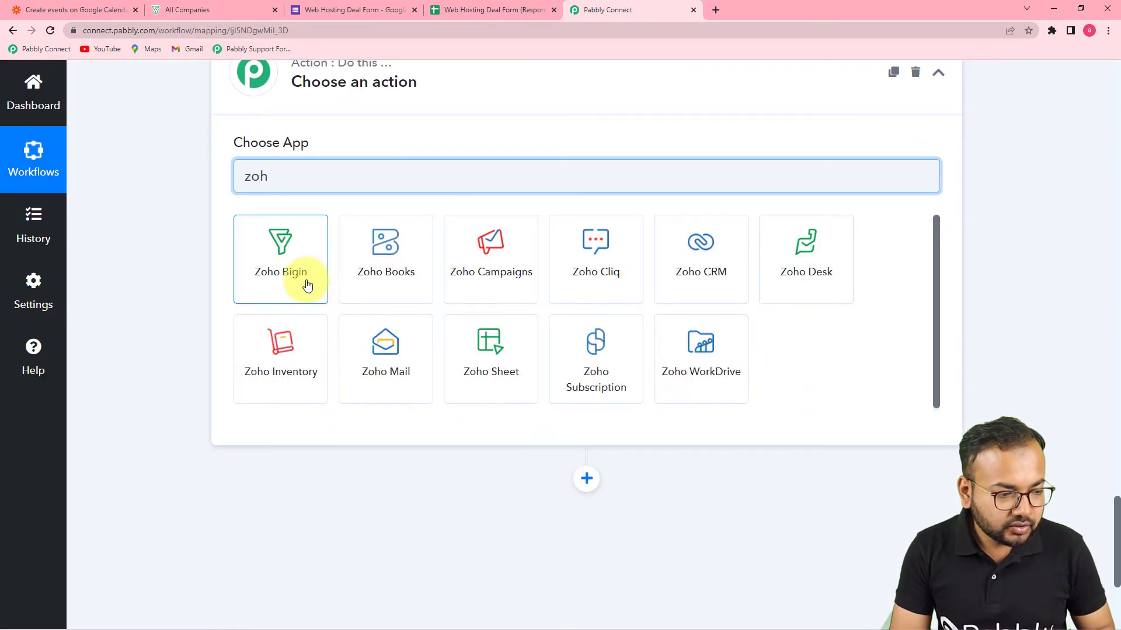
{"action": "left_click", "coordinate": [308, 285]}
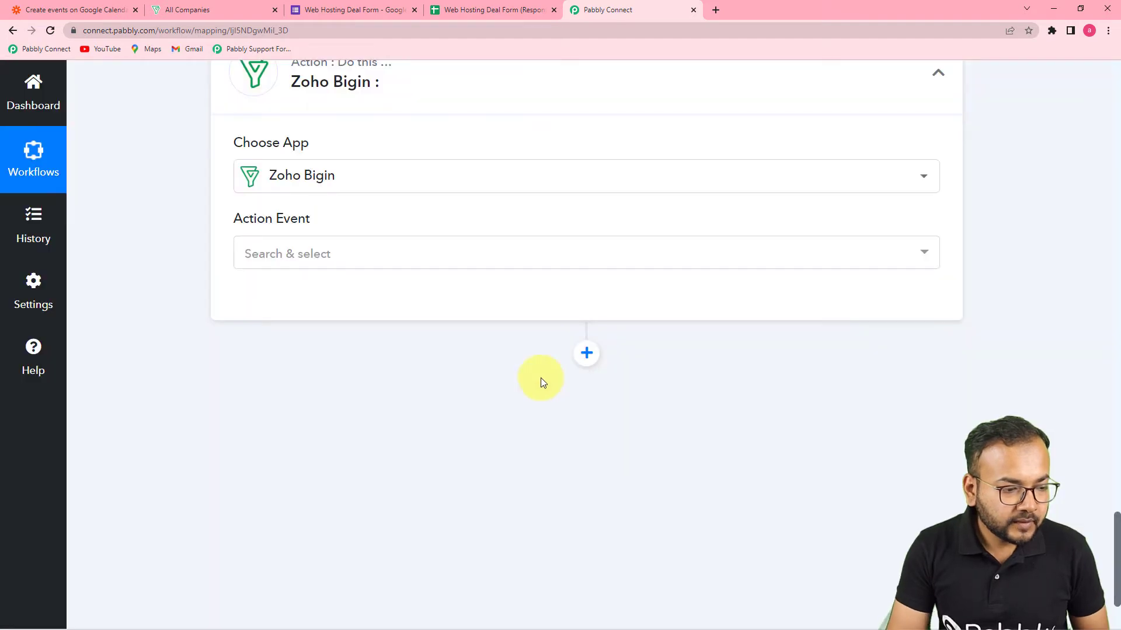
{"action": "left_click", "coordinate": [373, 255]}
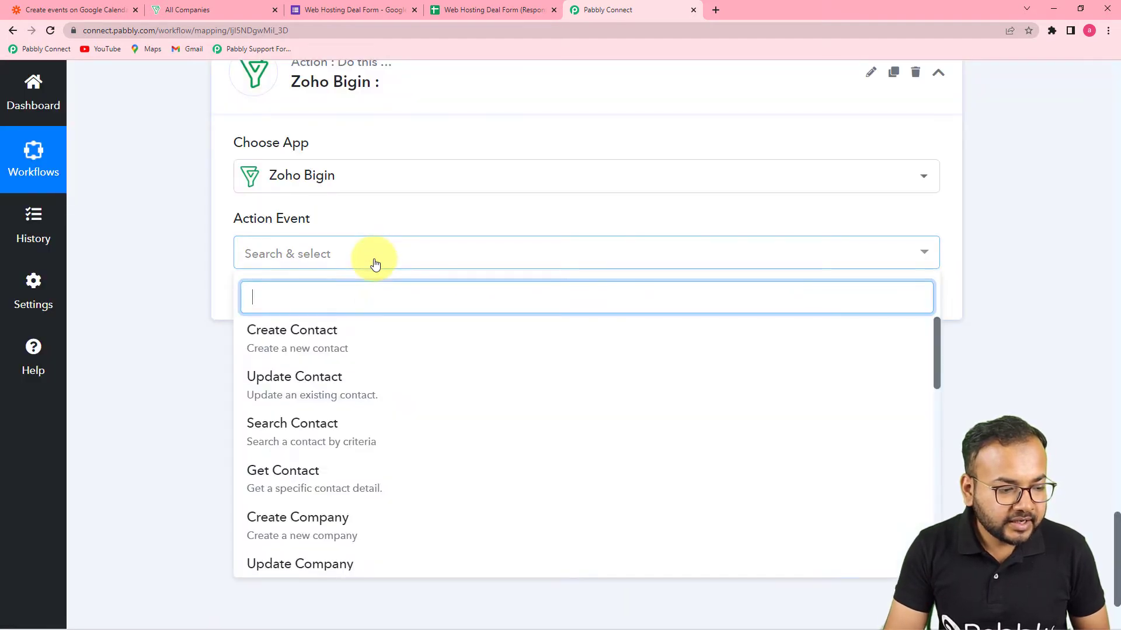
{"action": "scroll", "coordinate": [307, 461], "scroll_direction": "down", "scroll_amount": 3}
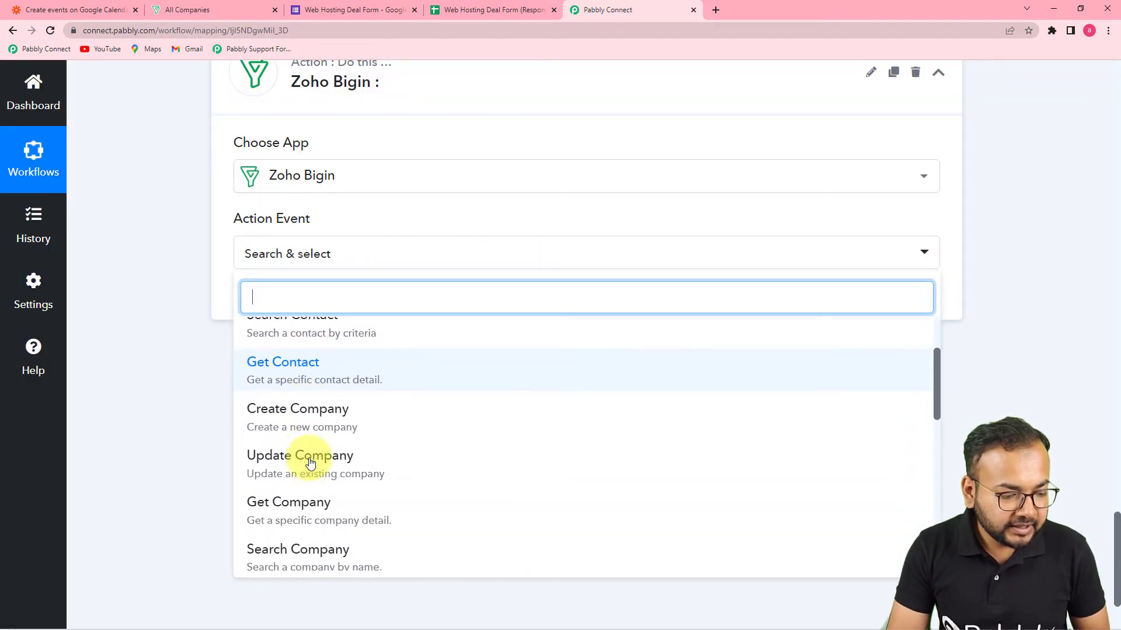
{"action": "left_click", "coordinate": [305, 495]}
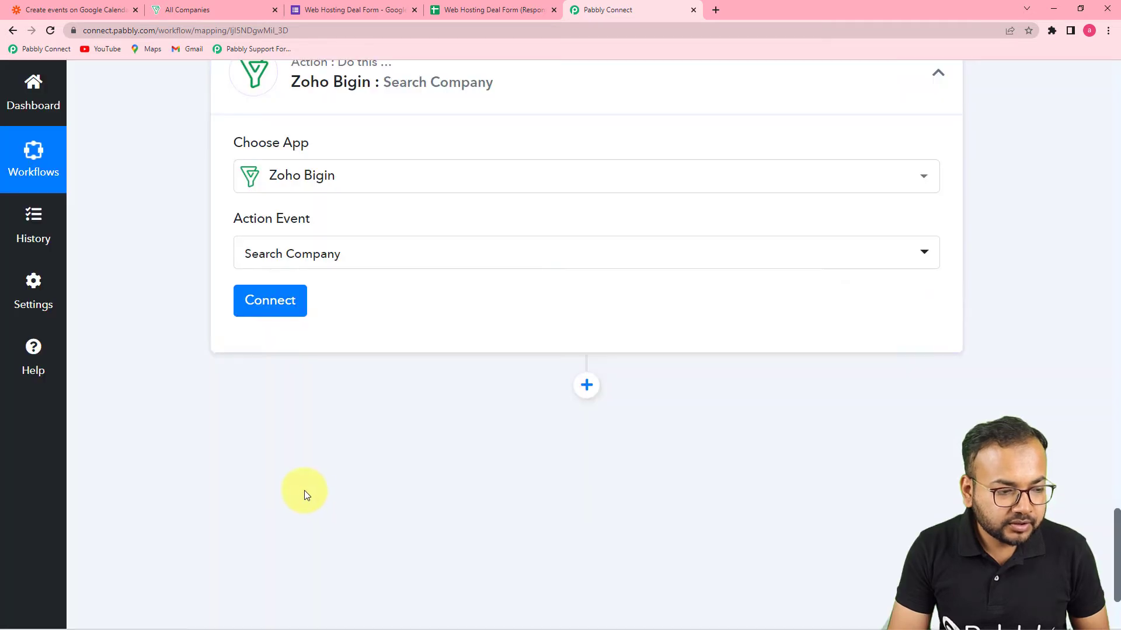
Connect the Search Company step through the existing connection Zoho Bigin #3.
{"action": "left_click", "coordinate": [266, 308]}
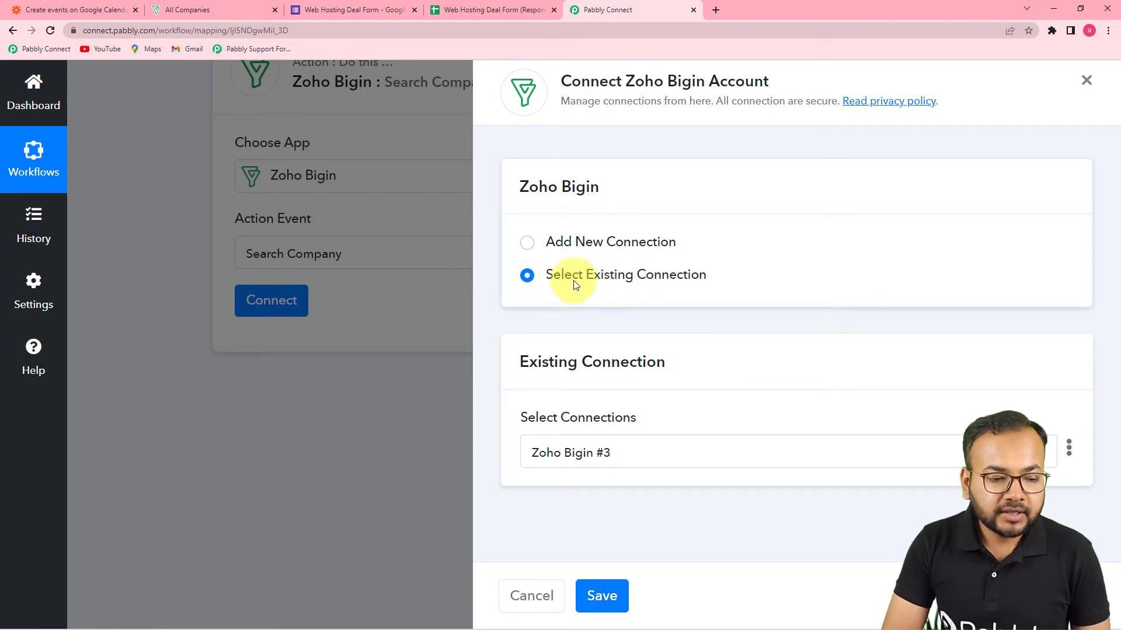
{"action": "left_click", "coordinate": [548, 276]}
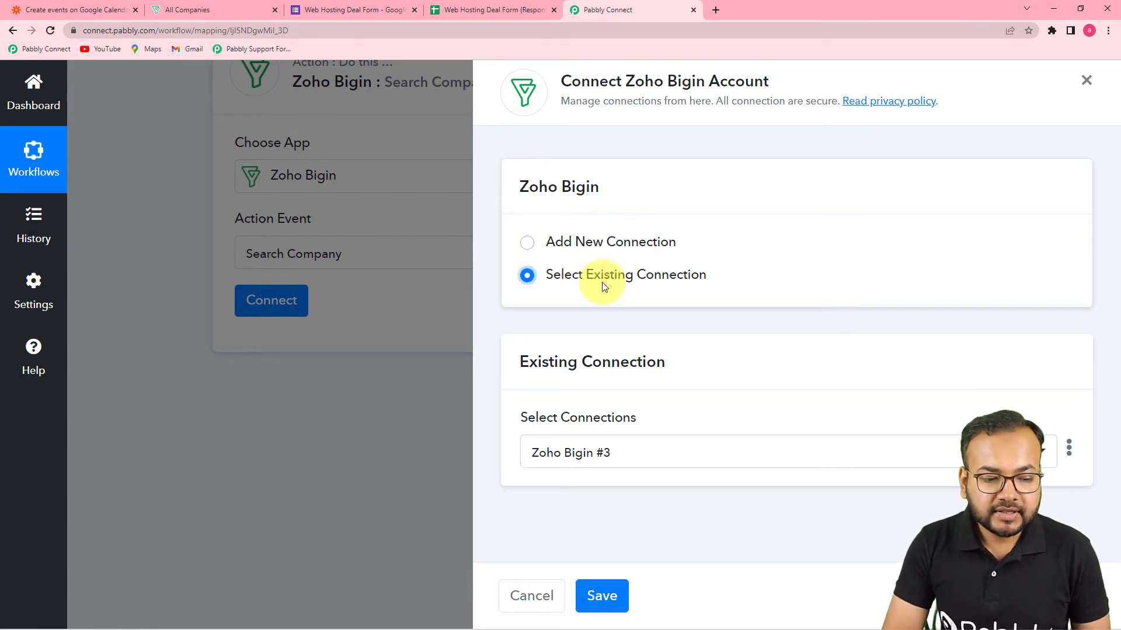
{"action": "left_click", "coordinate": [601, 596]}
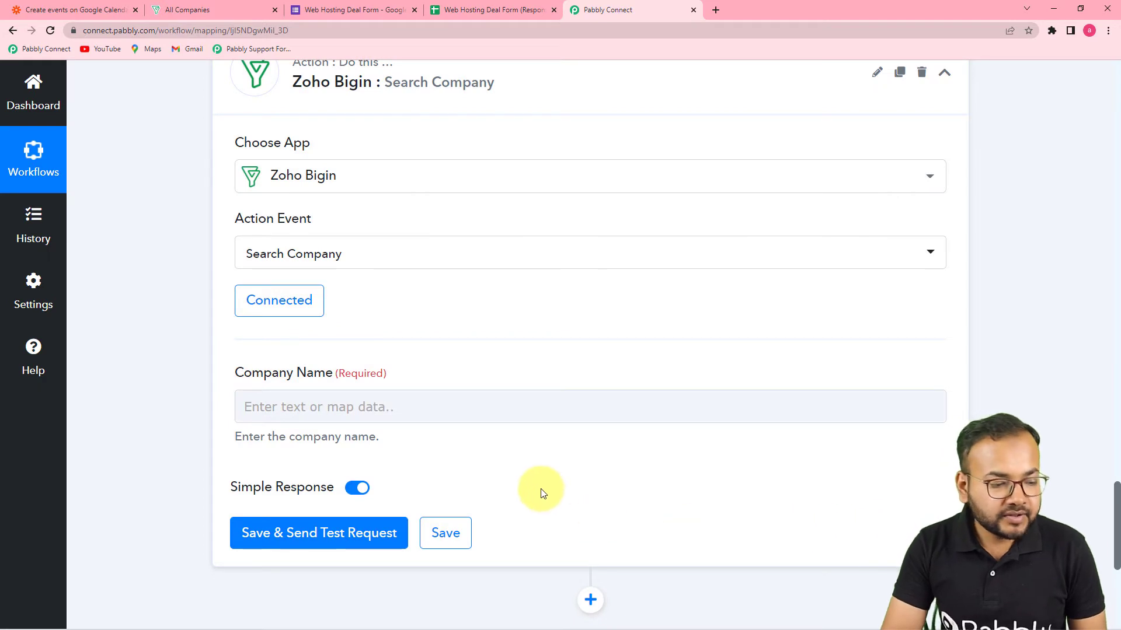
Examine the Company value in the captured Google Forms response and in the Web Hosting Deal Form's response summary.
{"action": "scroll", "coordinate": [540, 490], "scroll_direction": "down", "scroll_amount": 1}
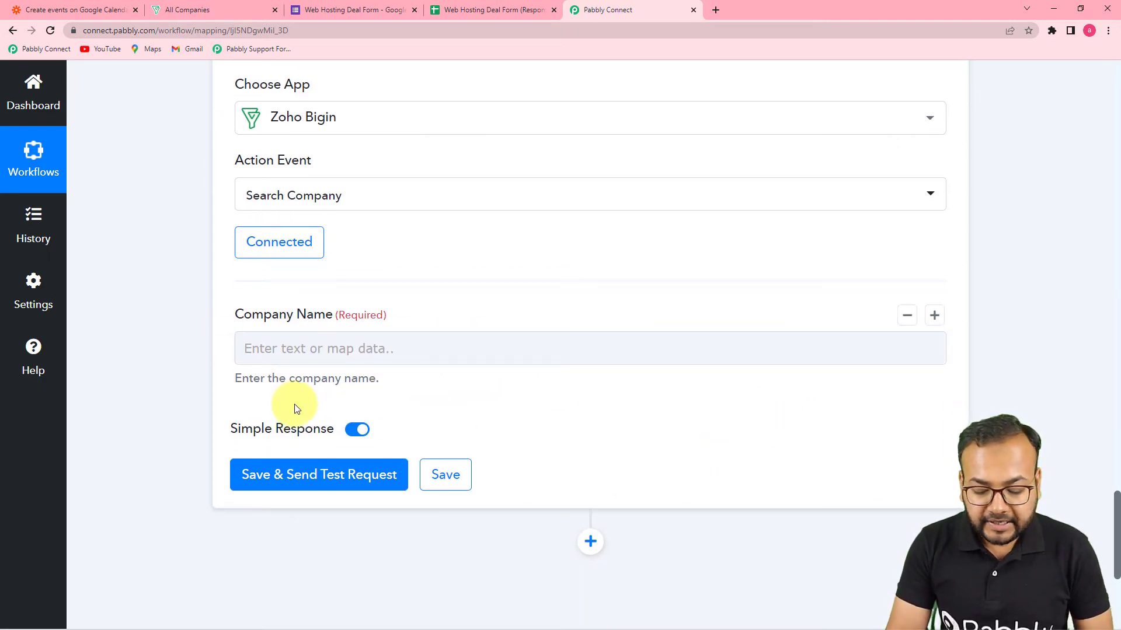
{"action": "scroll", "coordinate": [543, 436], "scroll_direction": "up", "scroll_amount": 10}
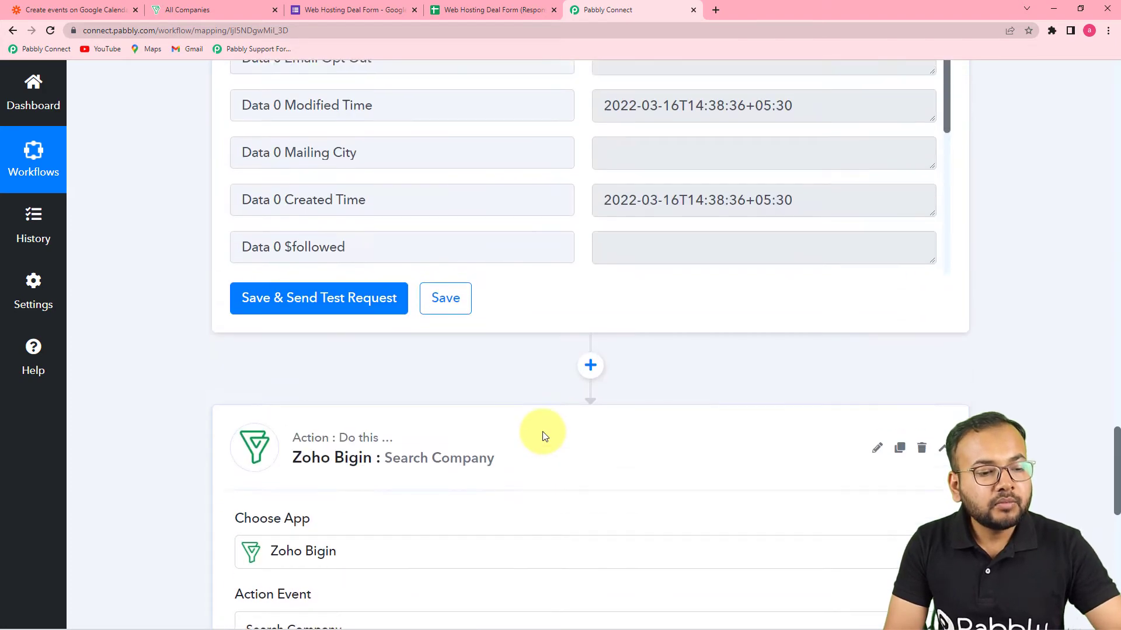
{"action": "scroll", "coordinate": [542, 432], "scroll_direction": "up", "scroll_amount": 10}
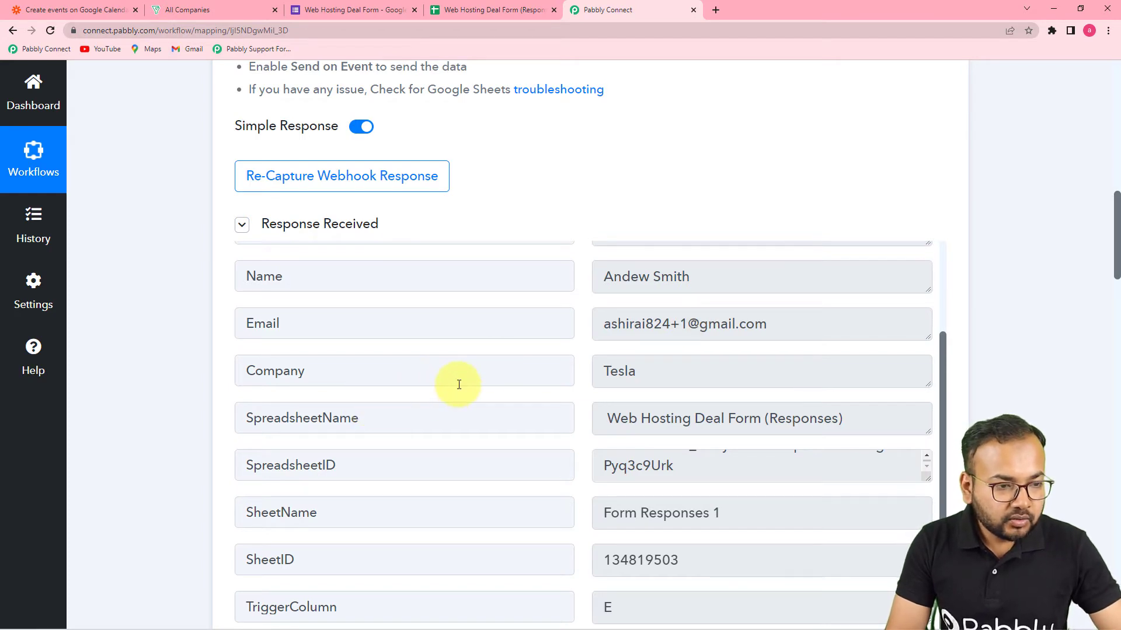
{"action": "left_click", "coordinate": [326, 10]}
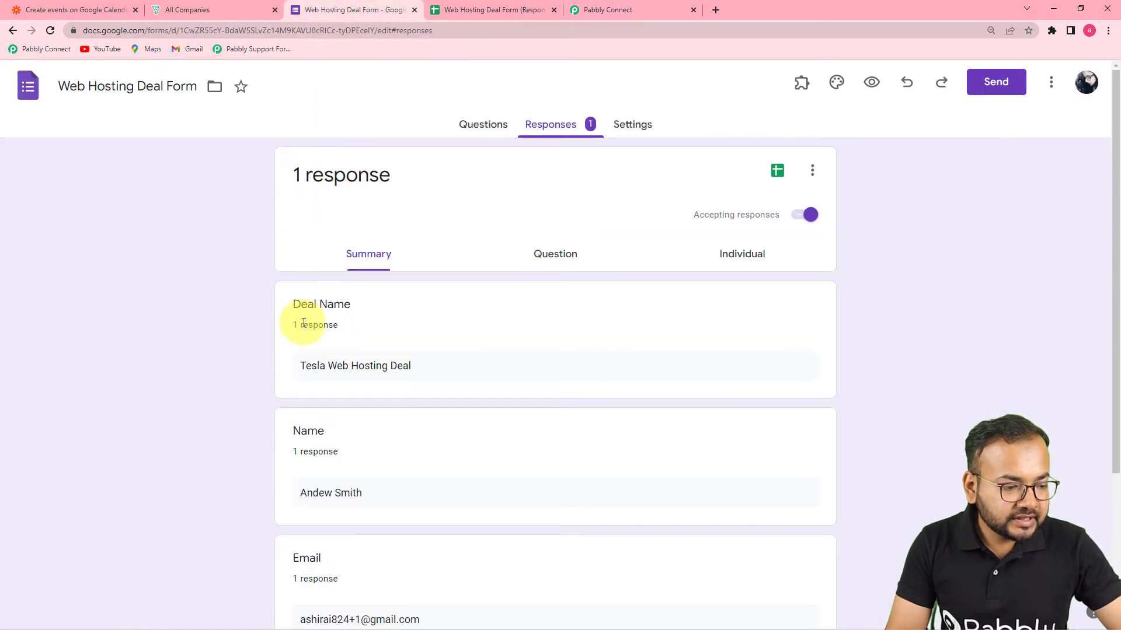
{"action": "scroll", "coordinate": [326, 438], "scroll_direction": "down", "scroll_amount": 2}
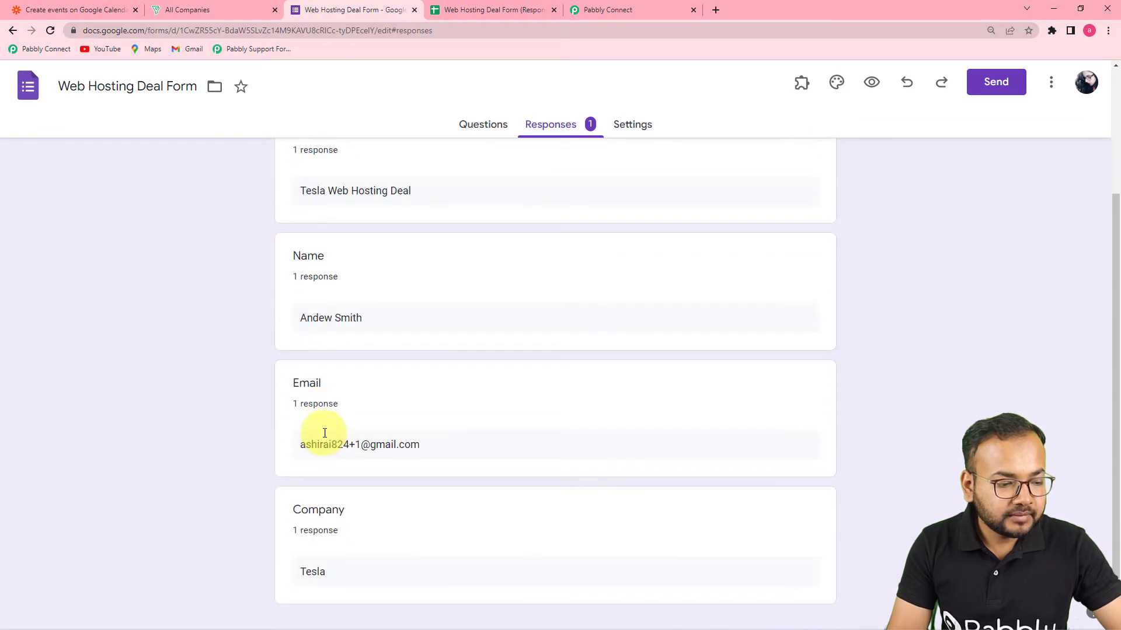
{"action": "scroll", "coordinate": [323, 466], "scroll_direction": "down", "scroll_amount": 1}
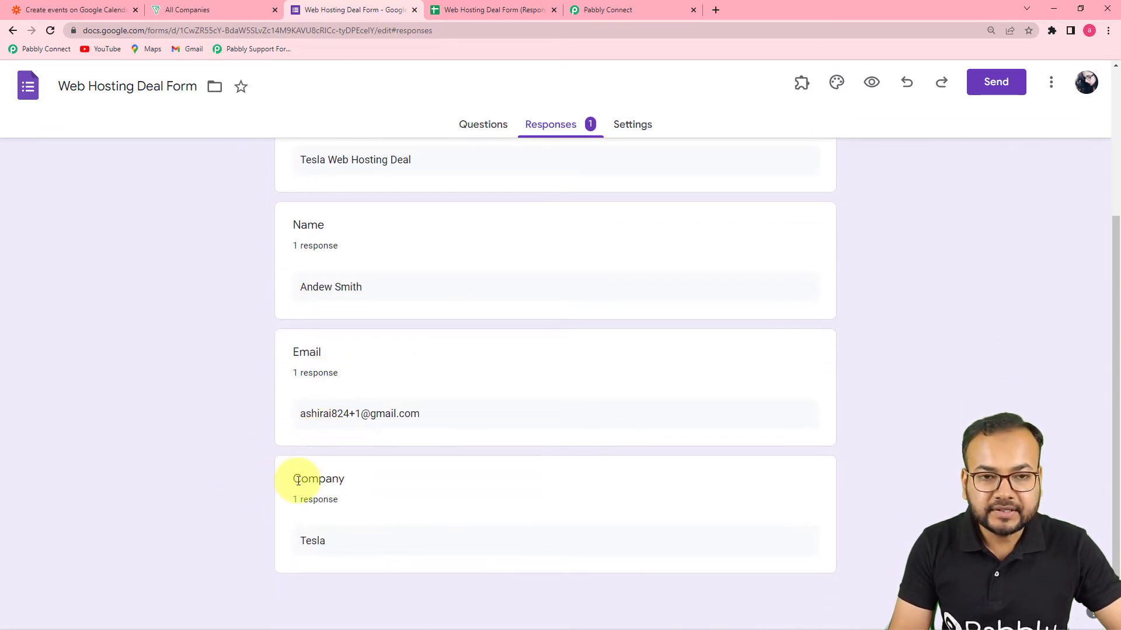
{"action": "left_click", "coordinate": [489, 10]}
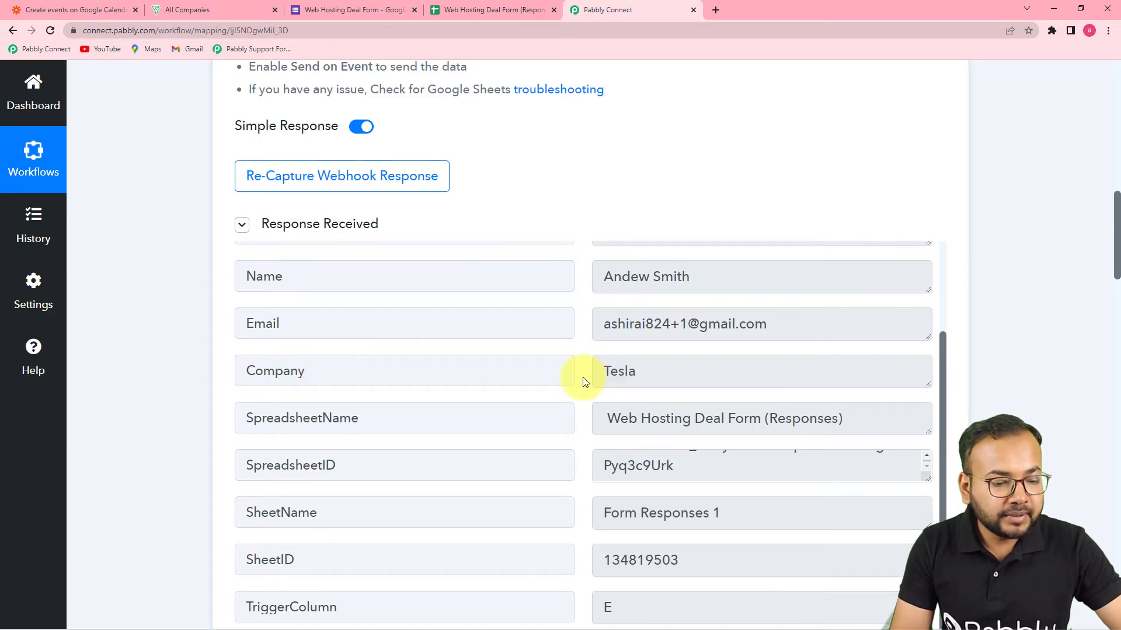
Map the Search Company step's Company Name to the Company value from the Google Forms response.
{"action": "scroll", "coordinate": [193, 390], "scroll_direction": "down", "scroll_amount": 15}
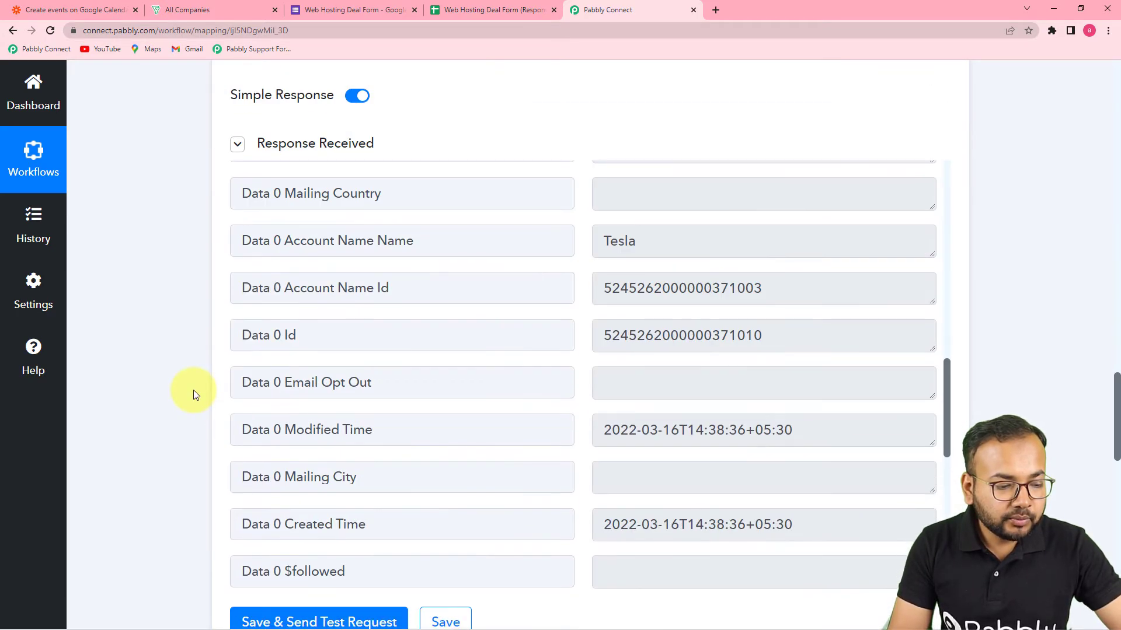
{"action": "scroll", "coordinate": [193, 390], "scroll_direction": "down", "scroll_amount": 14}
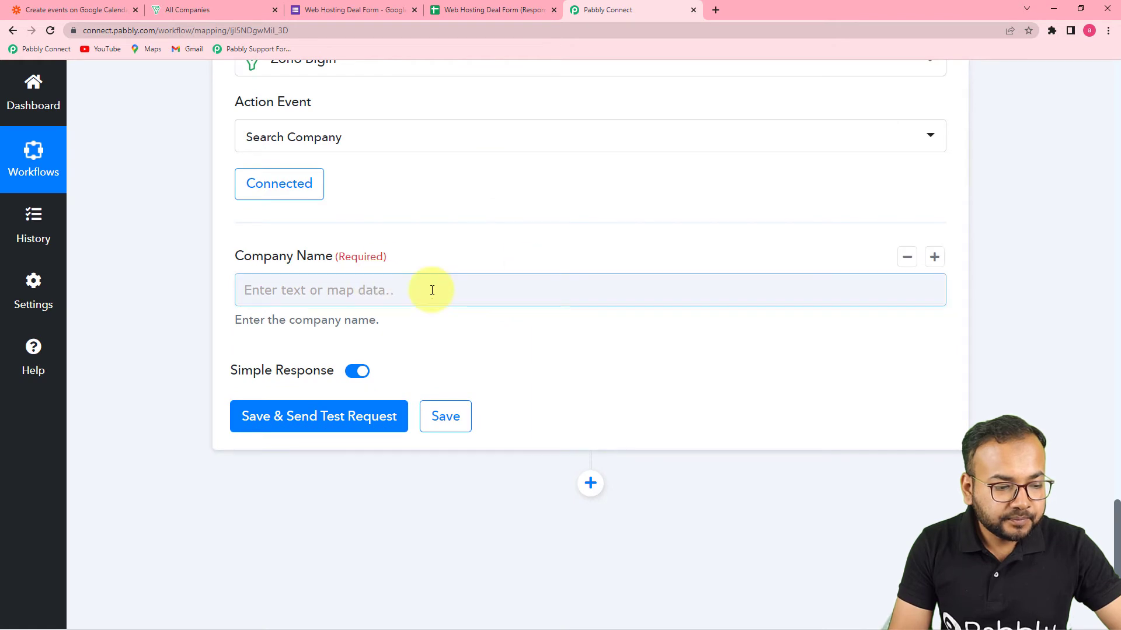
{"action": "left_click", "coordinate": [432, 290]}
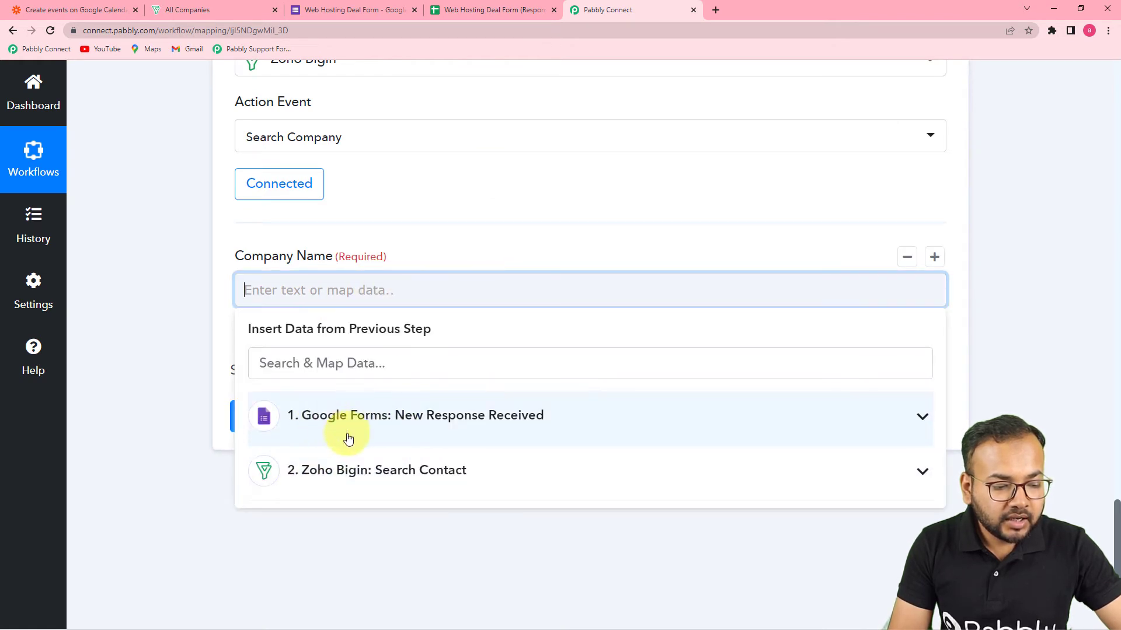
{"action": "left_click", "coordinate": [374, 435]}
{"action": "scroll", "coordinate": [400, 463], "scroll_direction": "down", "scroll_amount": 2}
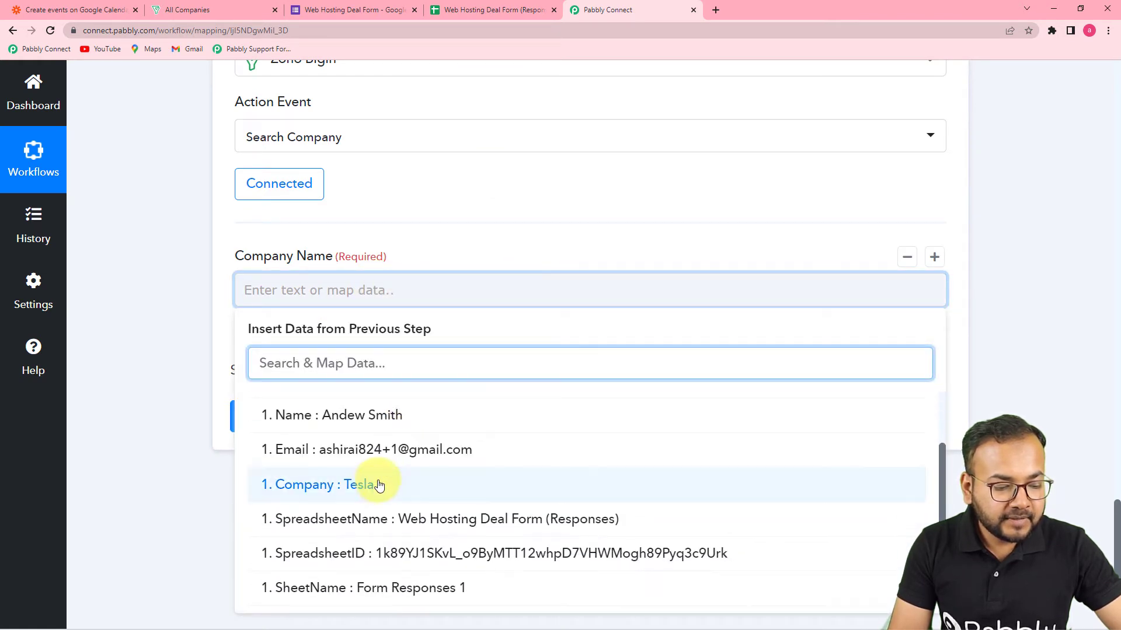
{"action": "left_click", "coordinate": [375, 482]}
{"action": "left_click", "coordinate": [182, 383]}
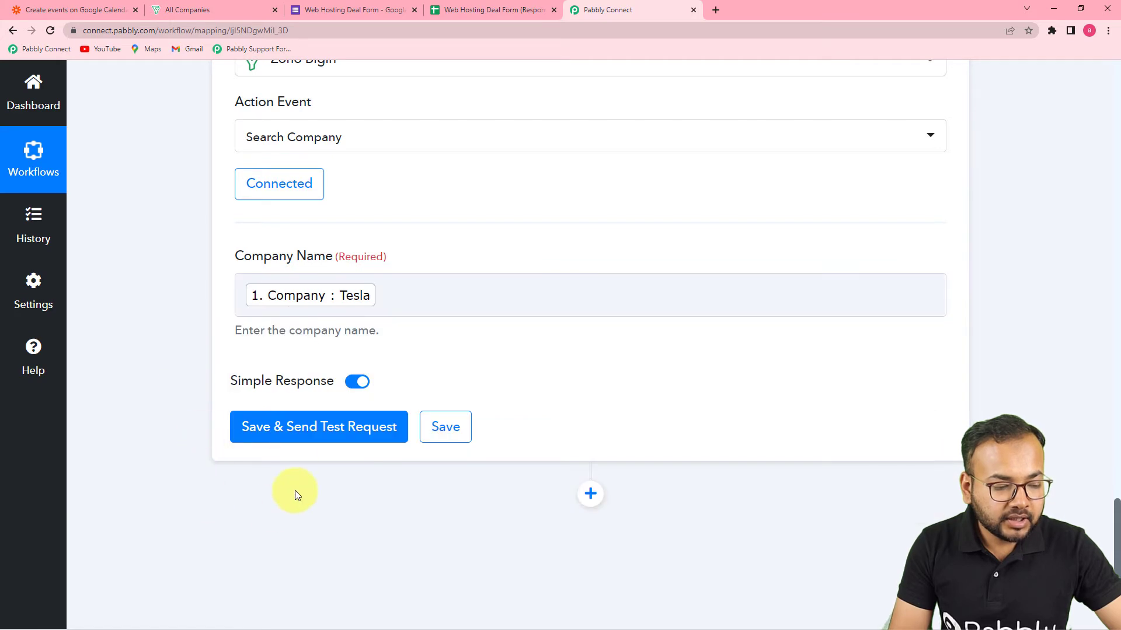
Save the Search Company step with a test request and review the account name and ID in the response.
{"action": "left_click", "coordinate": [283, 427]}
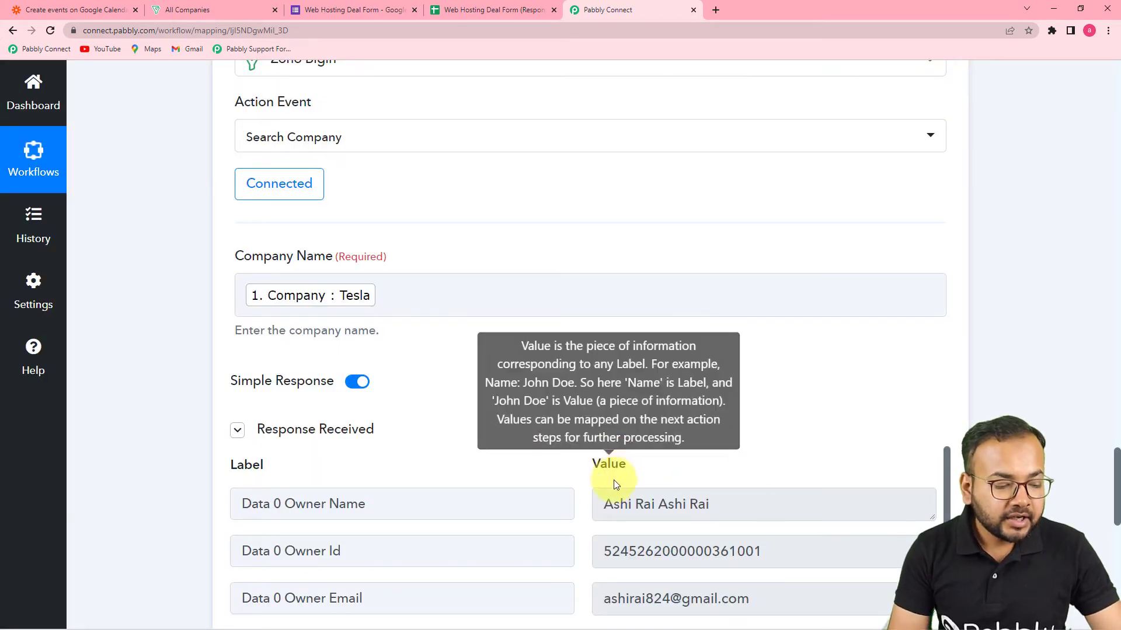
{"action": "scroll", "coordinate": [350, 525], "scroll_direction": "down", "scroll_amount": 2}
{"action": "scroll", "coordinate": [150, 520], "scroll_direction": "up", "scroll_amount": 4}
{"action": "scroll", "coordinate": [181, 447], "scroll_direction": "down", "scroll_amount": 5}
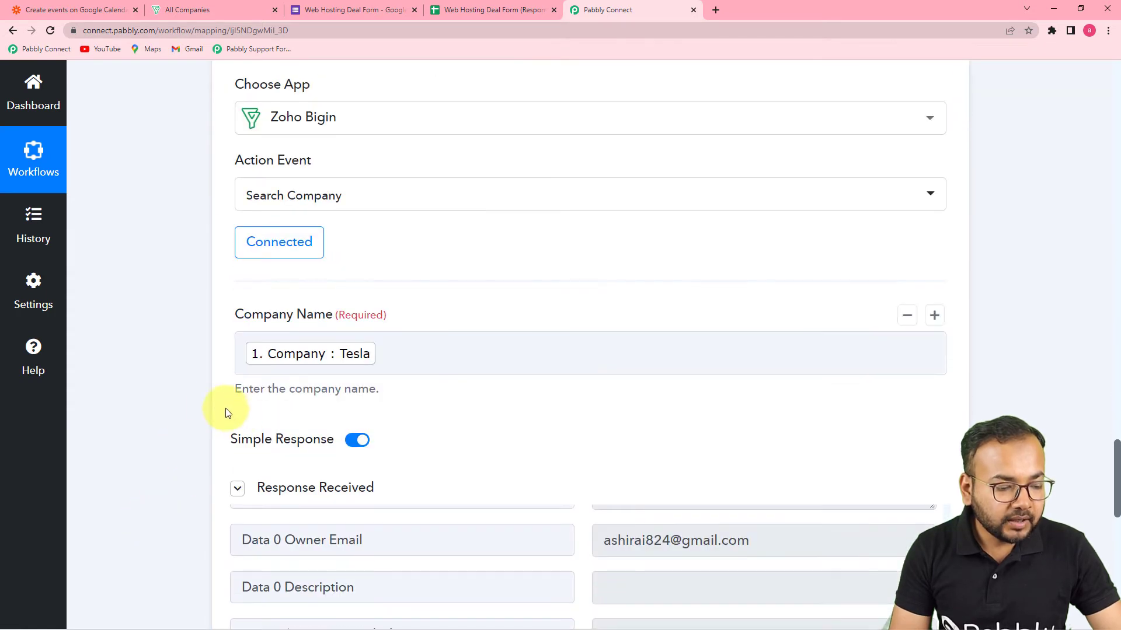
{"action": "scroll", "coordinate": [136, 417], "scroll_direction": "down", "scroll_amount": 1}
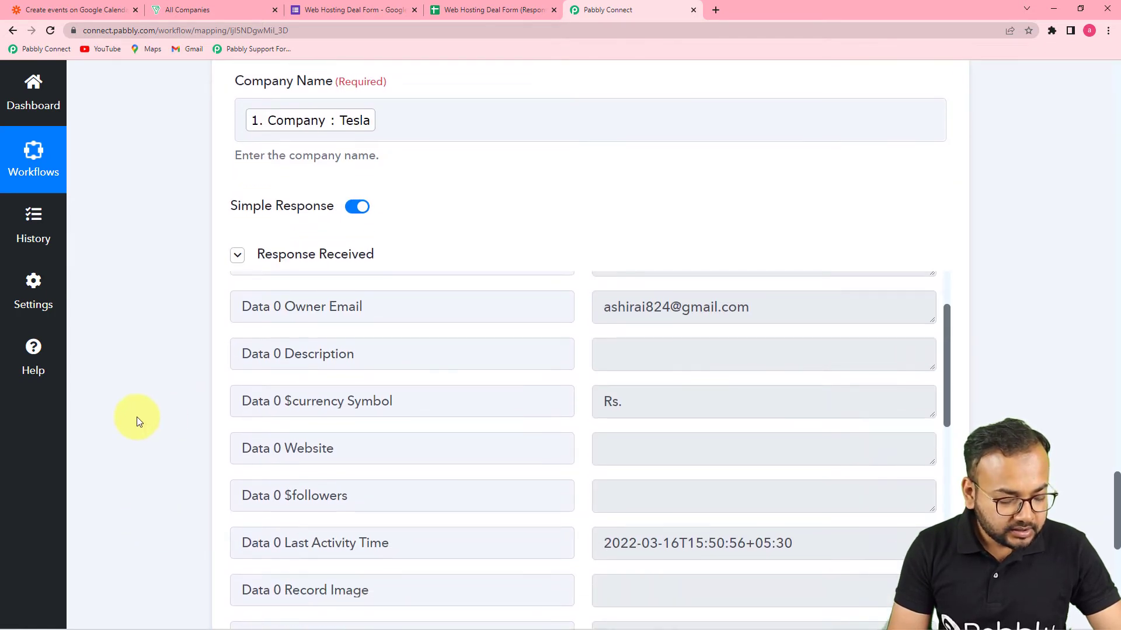
{"action": "scroll", "coordinate": [137, 417], "scroll_direction": "down", "scroll_amount": 2}
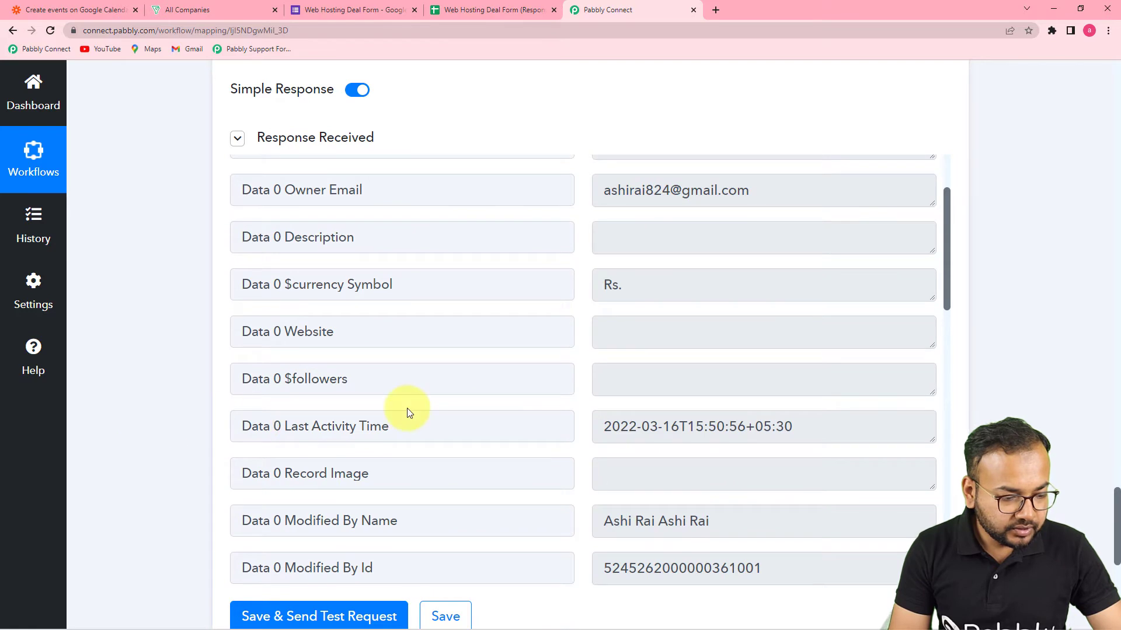
{"action": "scroll", "coordinate": [407, 413], "scroll_direction": "down", "scroll_amount": 5}
{"action": "scroll", "coordinate": [408, 409], "scroll_direction": "down", "scroll_amount": 1}
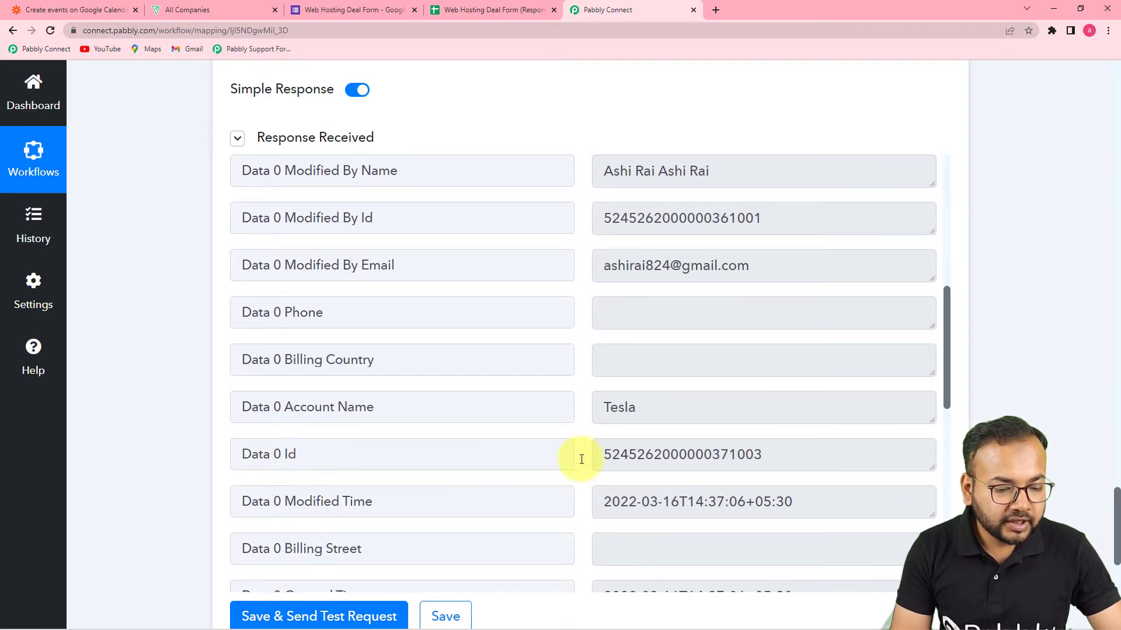
{"action": "scroll", "coordinate": [683, 461], "scroll_direction": "down", "scroll_amount": 2}
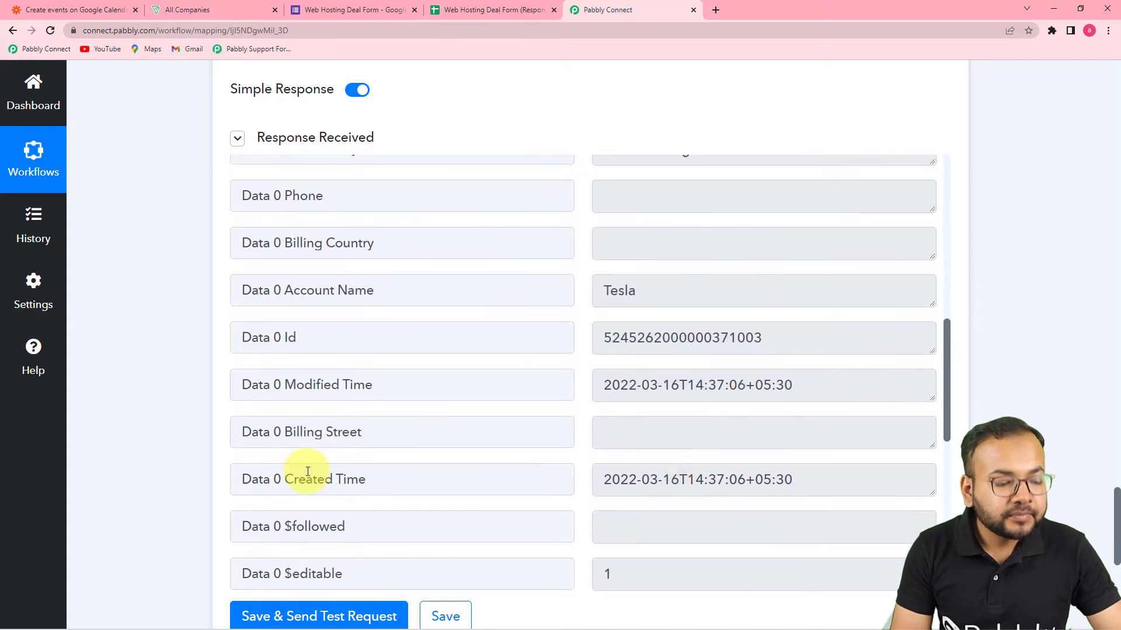
{"action": "scroll", "coordinate": [140, 448], "scroll_direction": "down", "scroll_amount": 7}
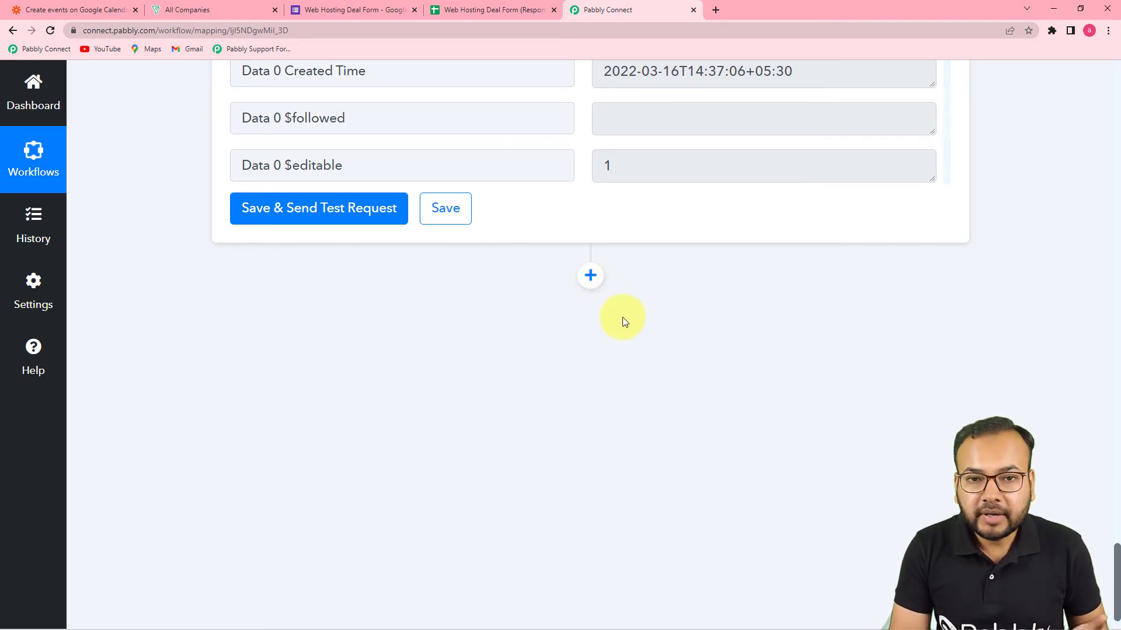
Add and connect an action step below Search Company using Date/Time Formatter by Pabbly with Modify Current Date as the action event.
{"action": "left_click", "coordinate": [591, 276]}
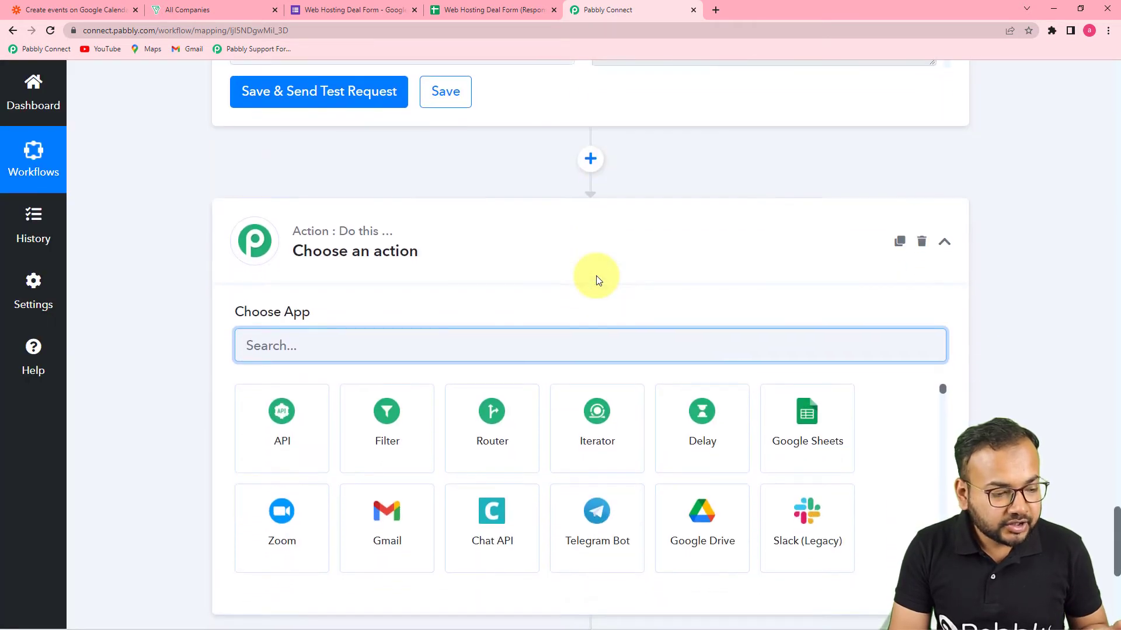
{"action": "type", "text": "date"}
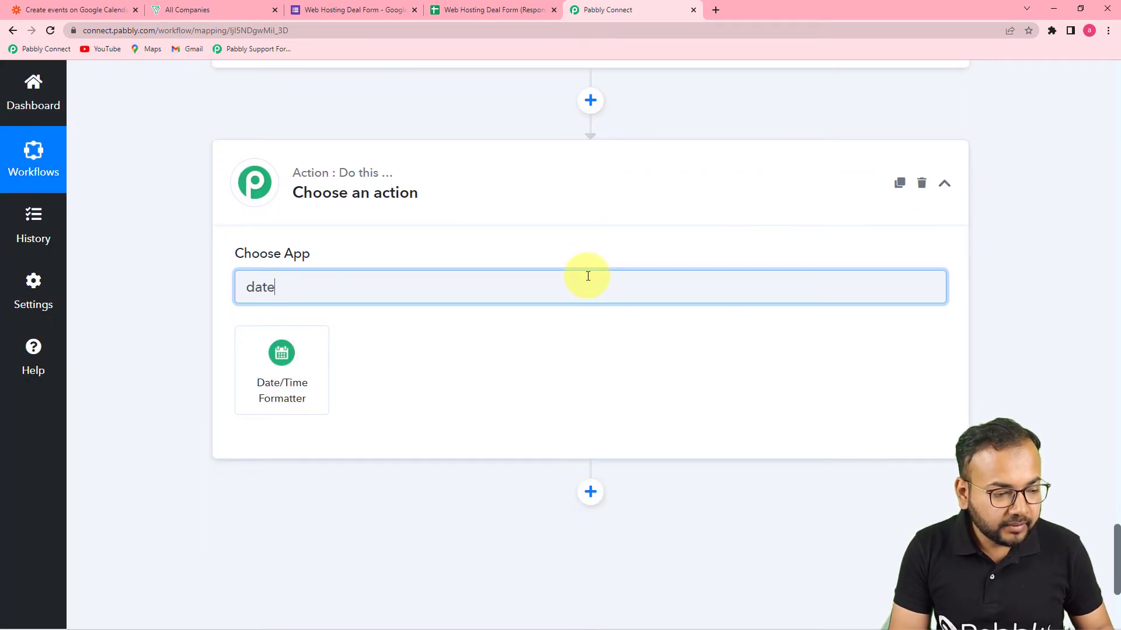
{"action": "left_click", "coordinate": [315, 364]}
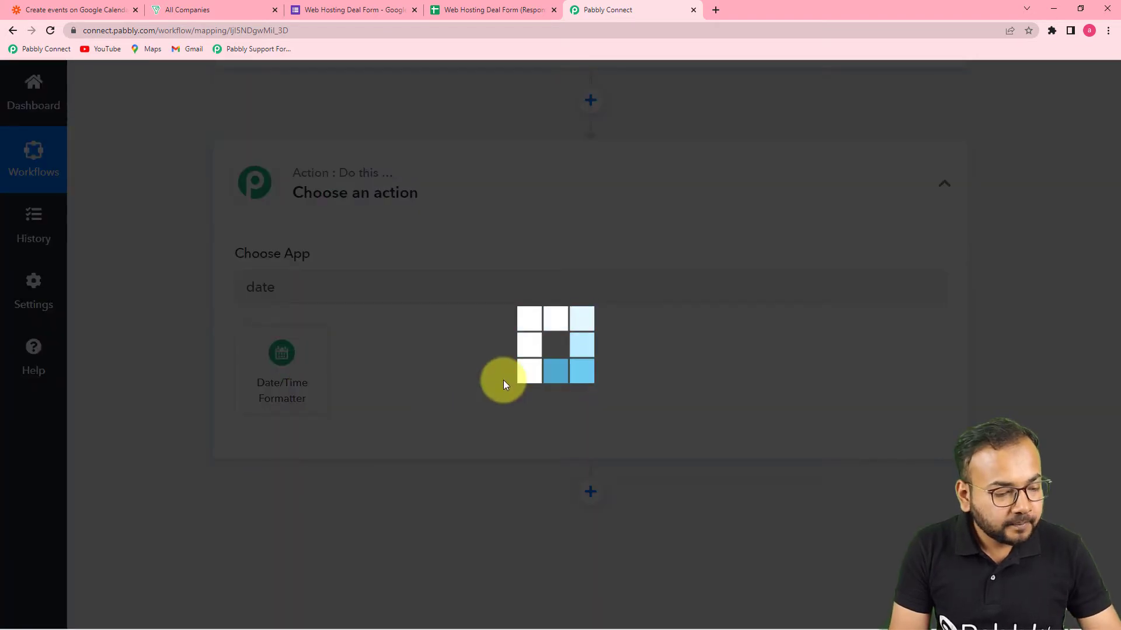
{"action": "scroll", "coordinate": [503, 383], "scroll_direction": "down", "scroll_amount": 2}
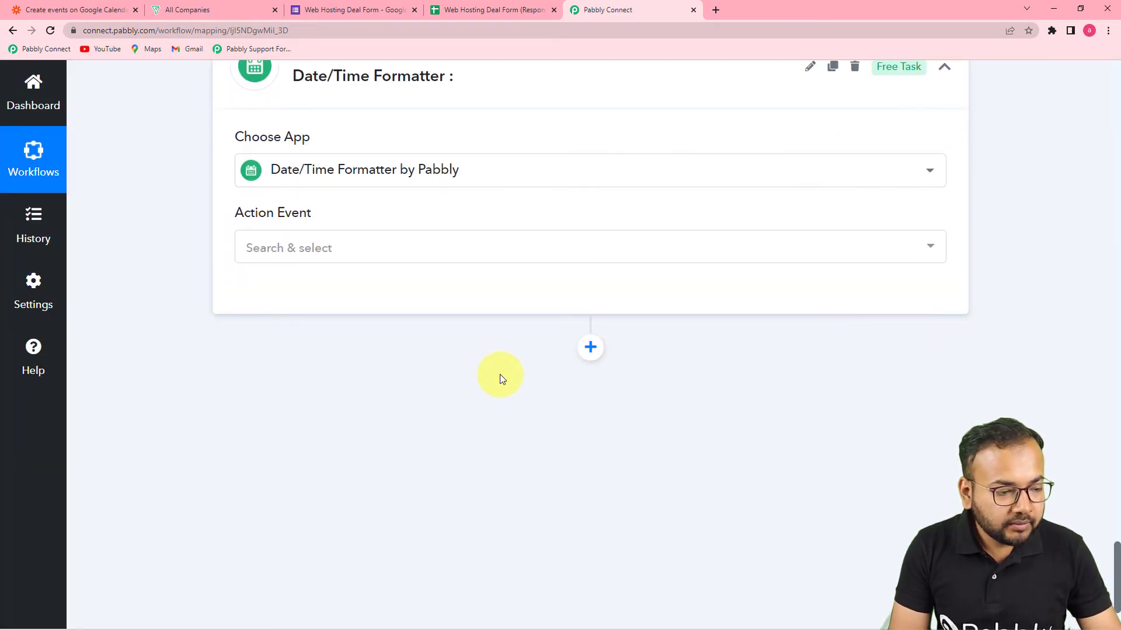
{"action": "left_click", "coordinate": [403, 251]}
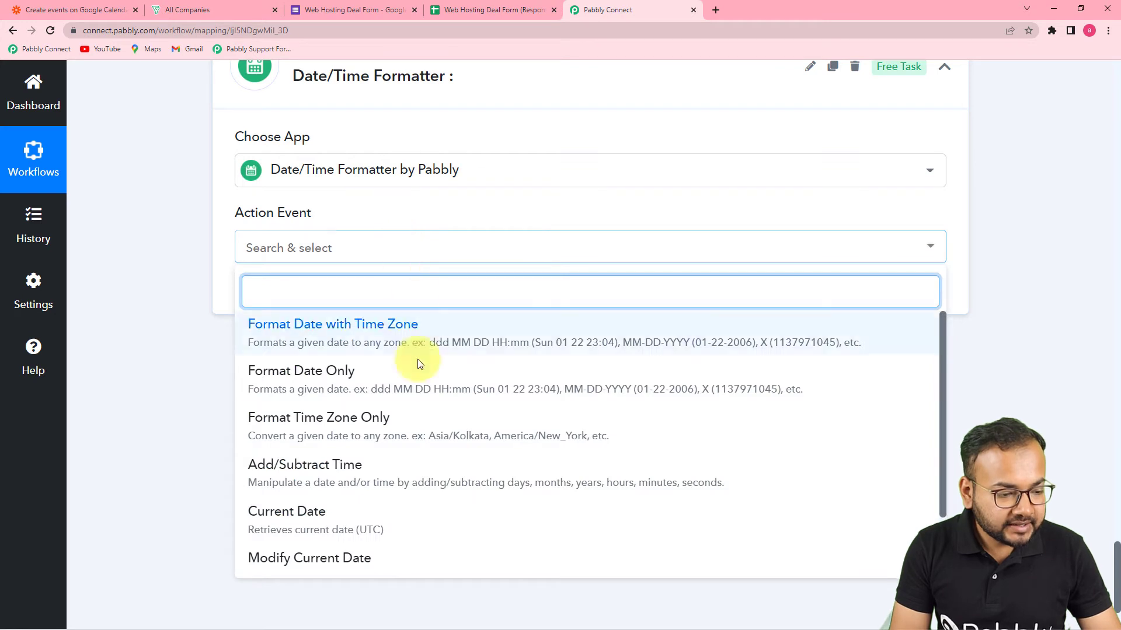
{"action": "scroll", "coordinate": [411, 408], "scroll_direction": "down", "scroll_amount": 3}
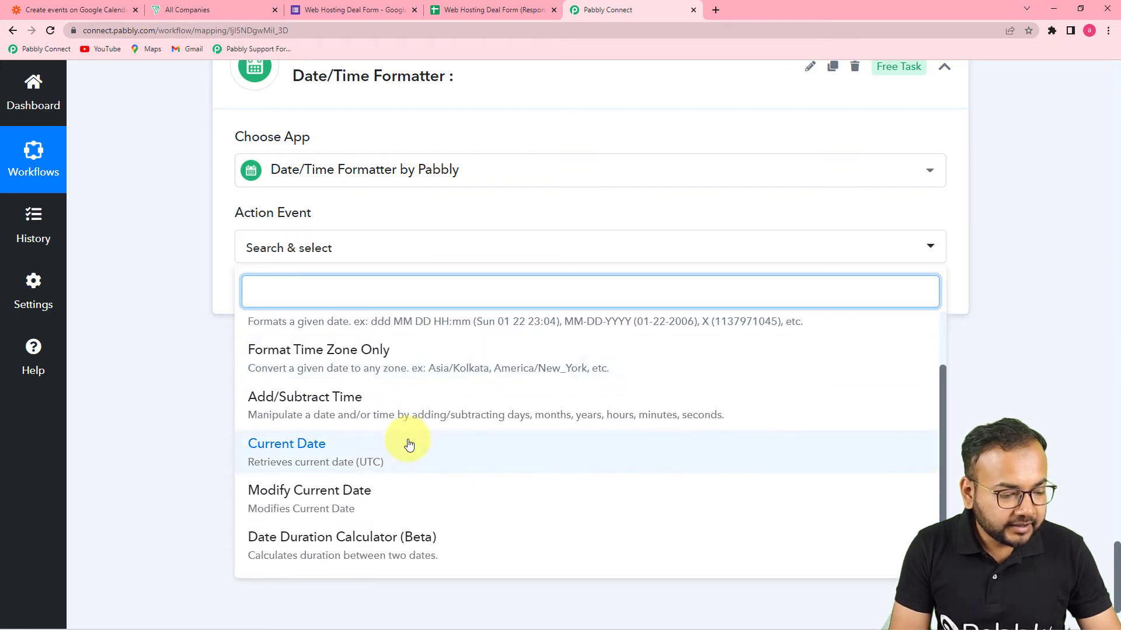
{"action": "left_click", "coordinate": [408, 489]}
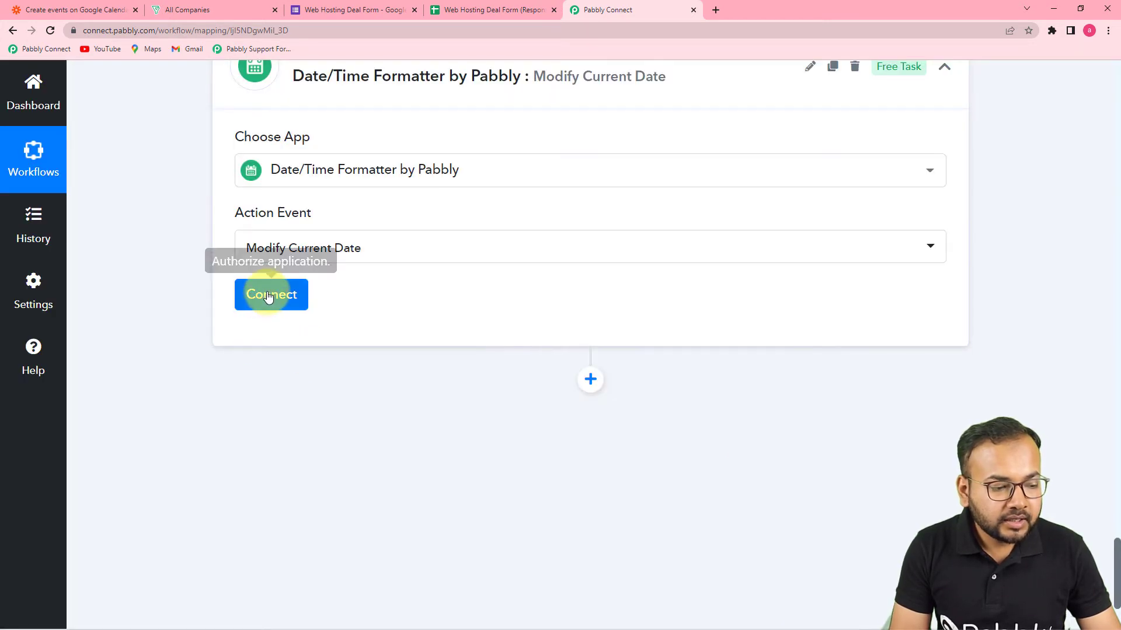
{"action": "left_click", "coordinate": [271, 294]}
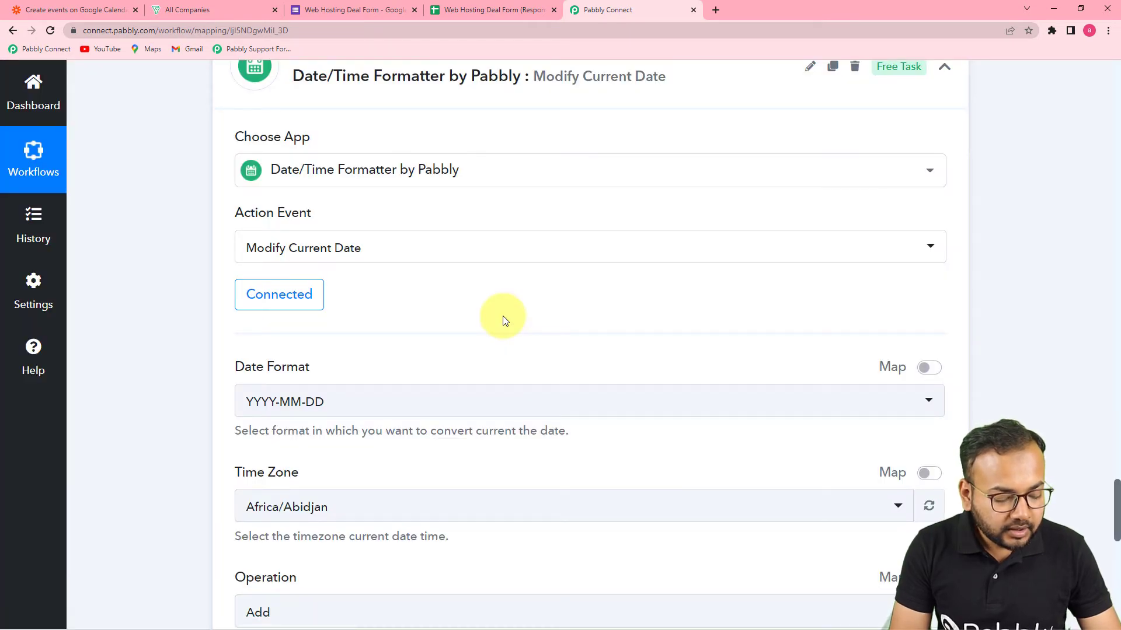
Set the Modify Current Date step's date format to YYYY-MM-DD and its time zone to Asia/Kolkata.
{"action": "scroll", "coordinate": [502, 317], "scroll_direction": "down", "scroll_amount": 1}
{"action": "scroll", "coordinate": [503, 317], "scroll_direction": "down", "scroll_amount": 2}
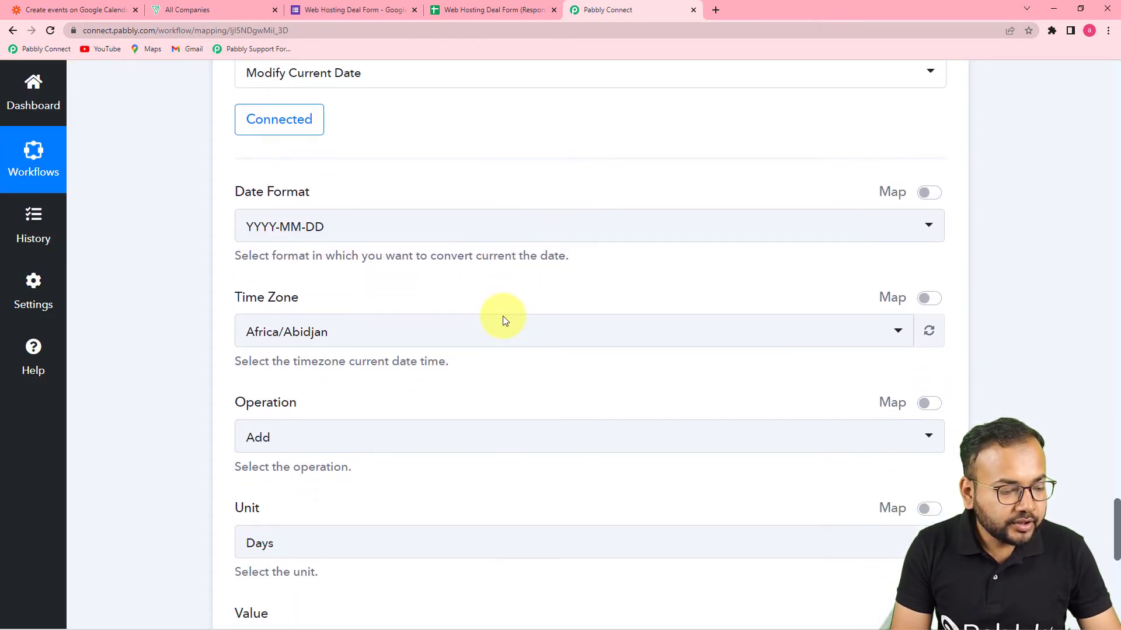
{"action": "scroll", "coordinate": [409, 245], "scroll_direction": "up", "scroll_amount": 2}
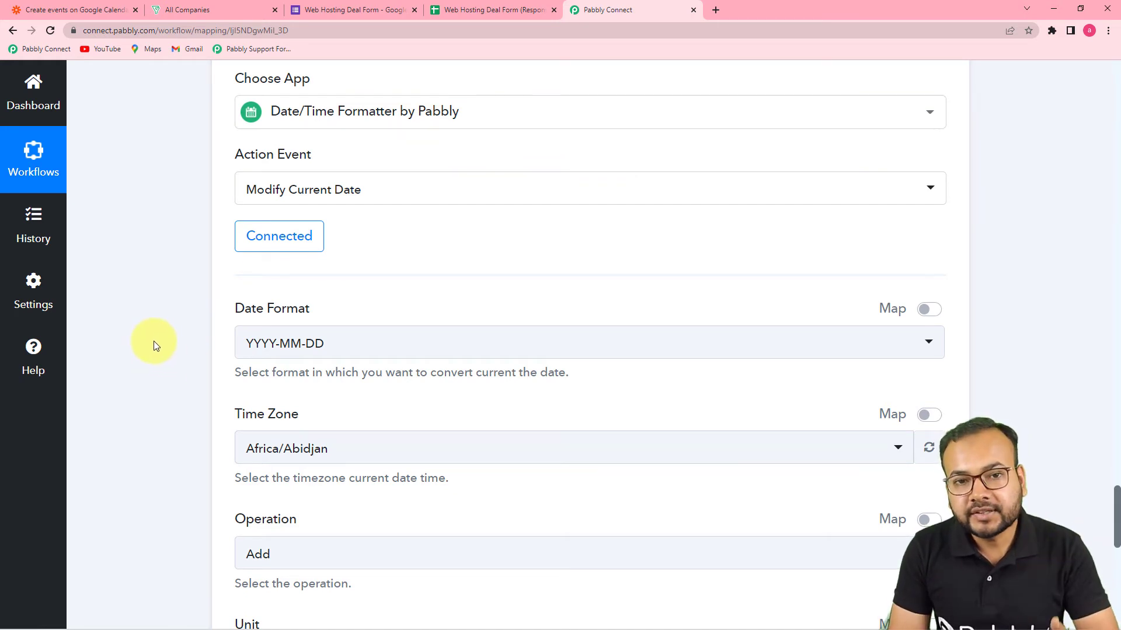
{"action": "scroll", "coordinate": [154, 343], "scroll_direction": "down", "scroll_amount": 3}
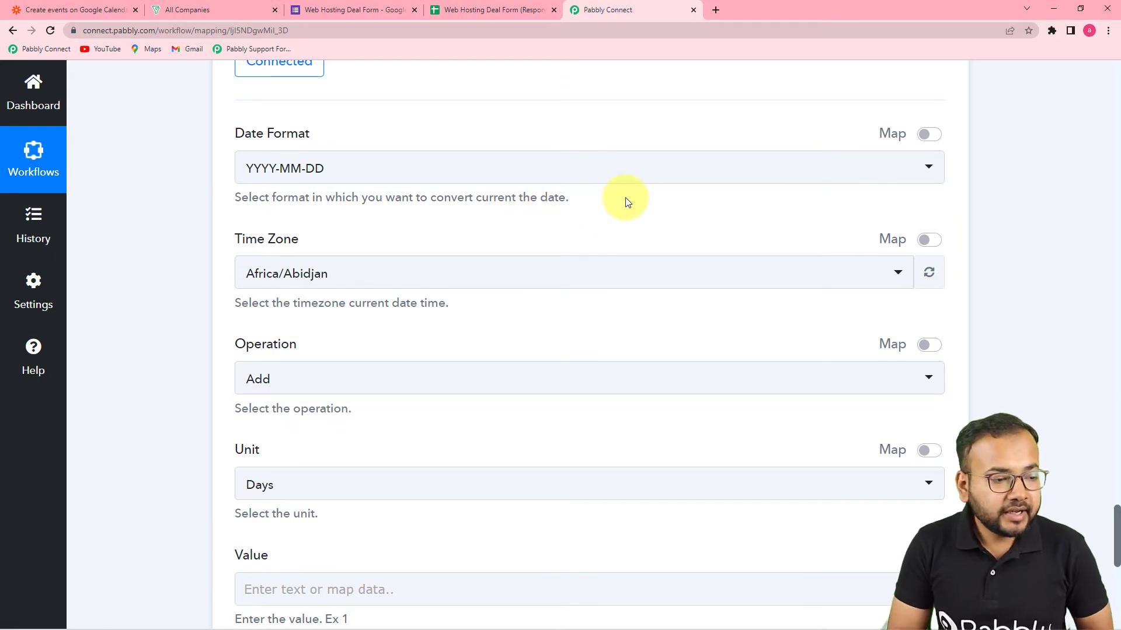
{"action": "left_click", "coordinate": [387, 178]}
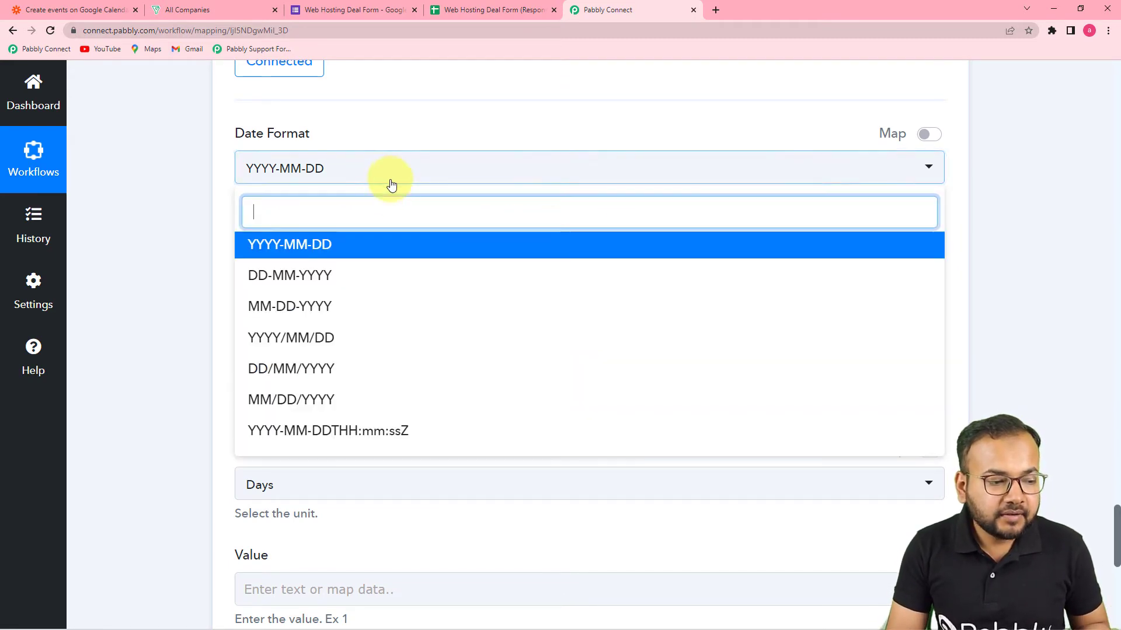
{"action": "left_click", "coordinate": [276, 248]}
{"action": "left_click", "coordinate": [109, 199]}
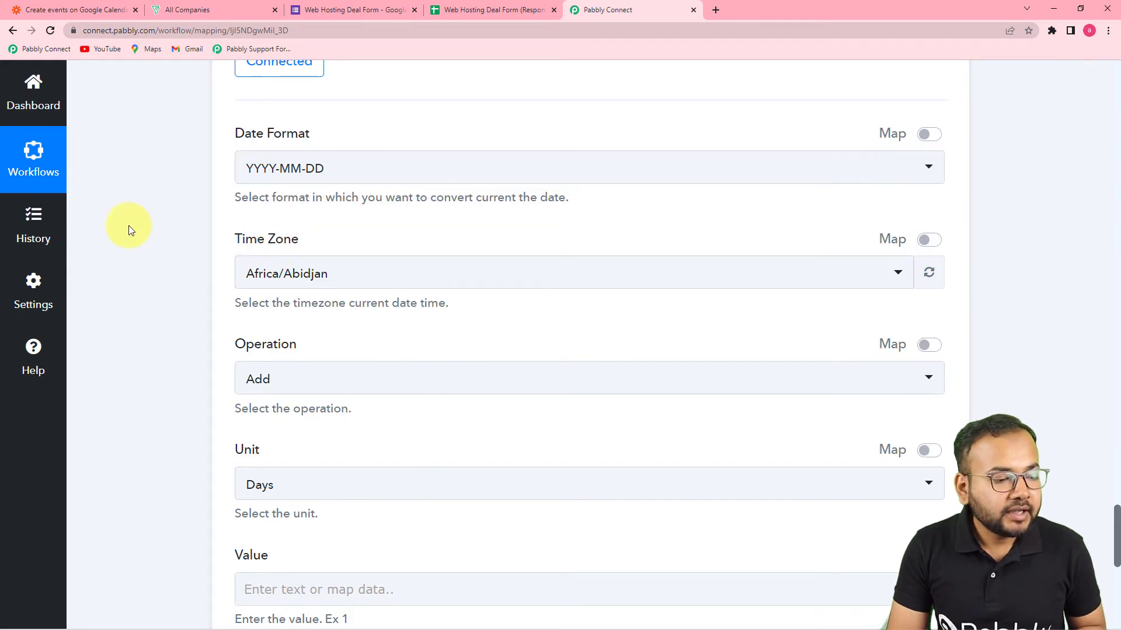
{"action": "left_click", "coordinate": [514, 289]}
{"action": "type", "text": "kol"}
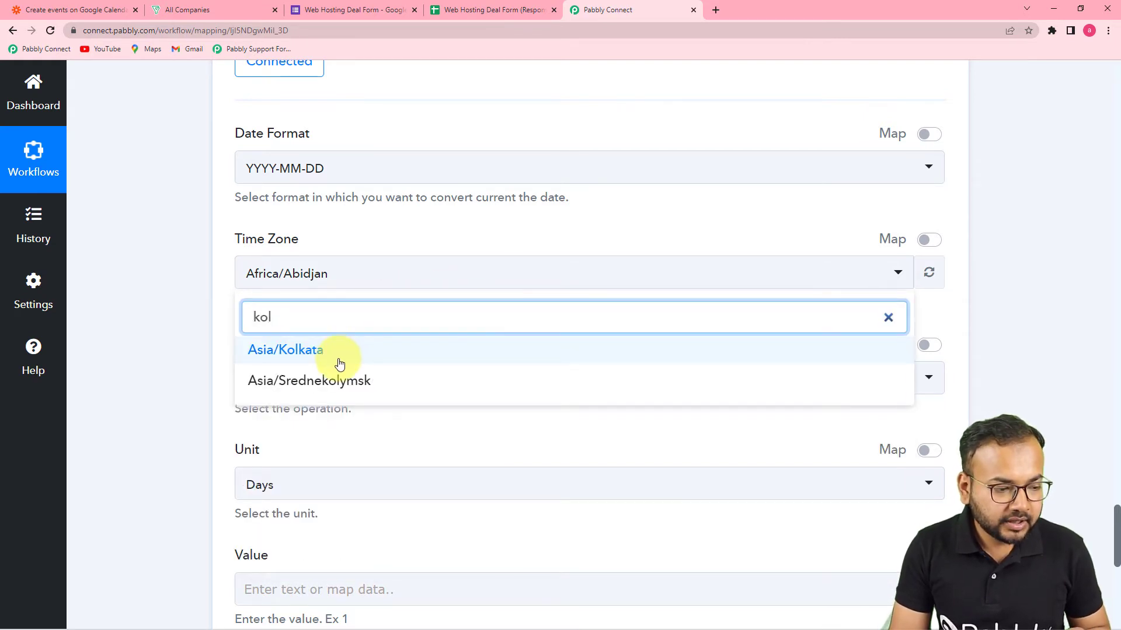
{"action": "left_click", "coordinate": [339, 365]}
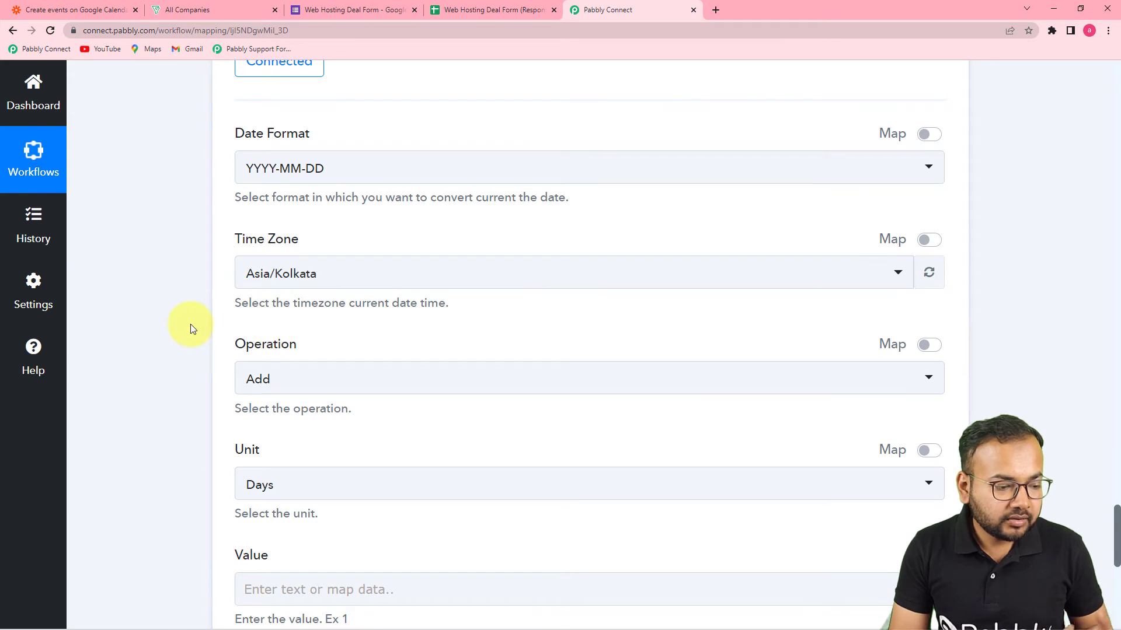
Set the Modify Current Date step's operation to Add and its unit to Days.
{"action": "scroll", "coordinate": [190, 324], "scroll_direction": "down", "scroll_amount": 3}
{"action": "left_click", "coordinate": [267, 205]}
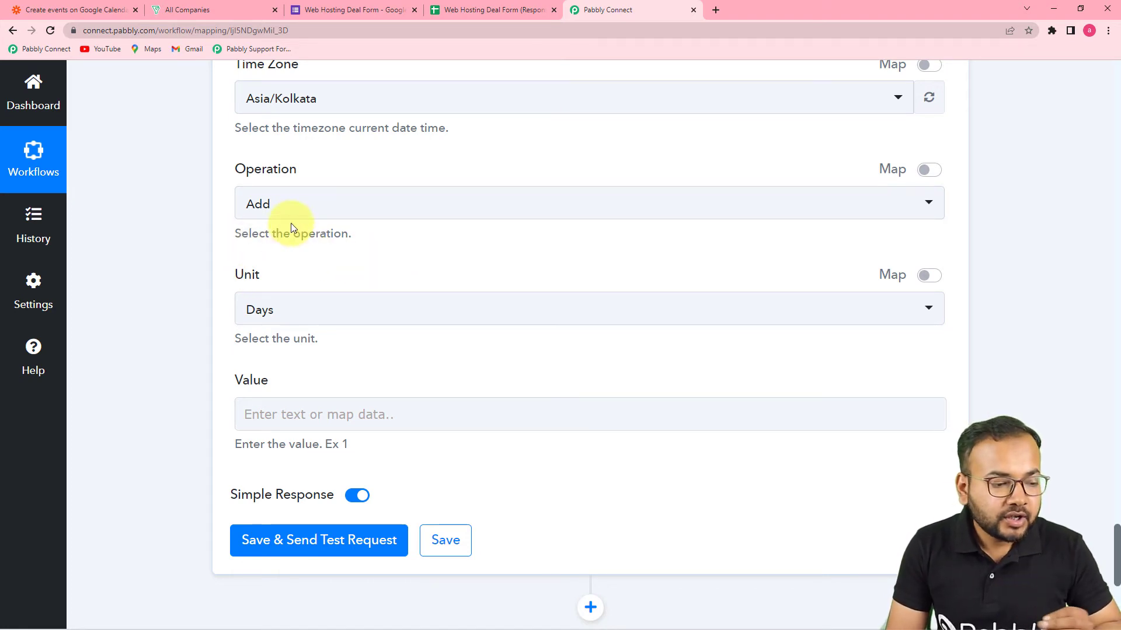
{"action": "scroll", "coordinate": [359, 245], "scroll_direction": "up", "scroll_amount": 7}
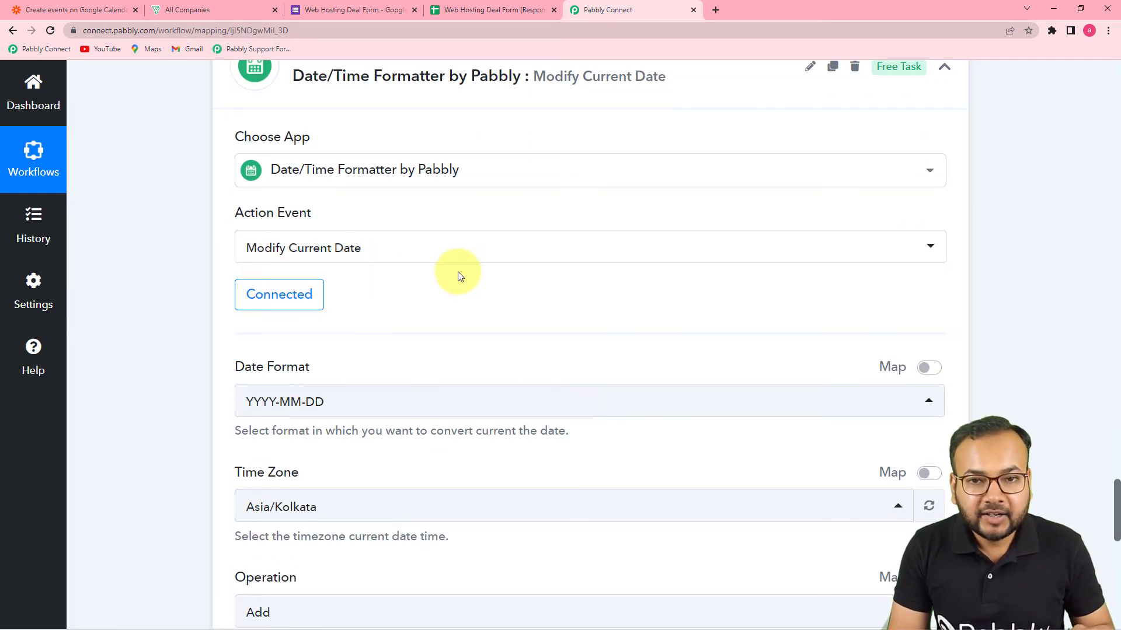
{"action": "scroll", "coordinate": [502, 292], "scroll_direction": "down", "scroll_amount": 5}
{"action": "scroll", "coordinate": [503, 289], "scroll_direction": "down", "scroll_amount": 2}
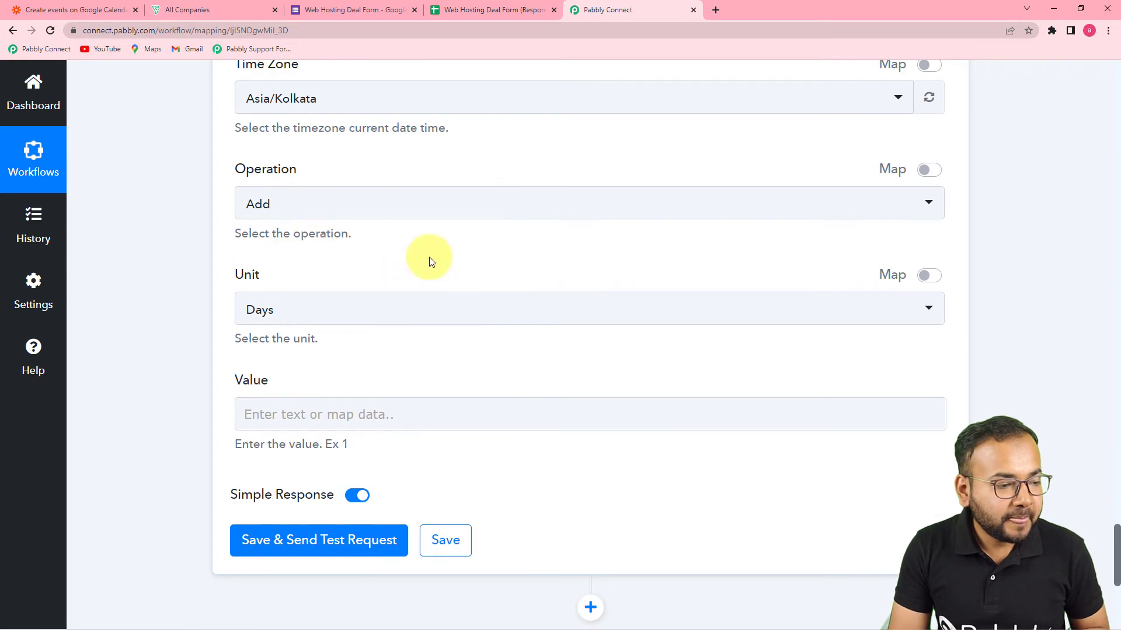
{"action": "left_click", "coordinate": [382, 209]}
{"action": "left_click", "coordinate": [275, 278]}
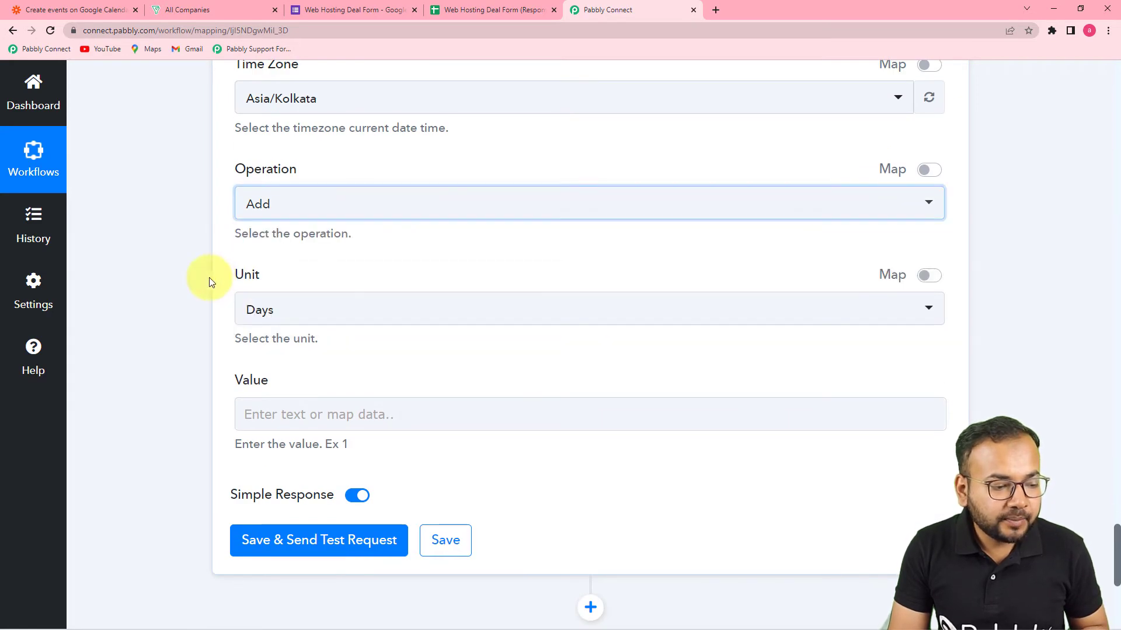
{"action": "left_click", "coordinate": [352, 317]}
{"action": "left_click", "coordinate": [290, 388]}
{"action": "scroll", "coordinate": [257, 358], "scroll_direction": "down", "scroll_amount": 2}
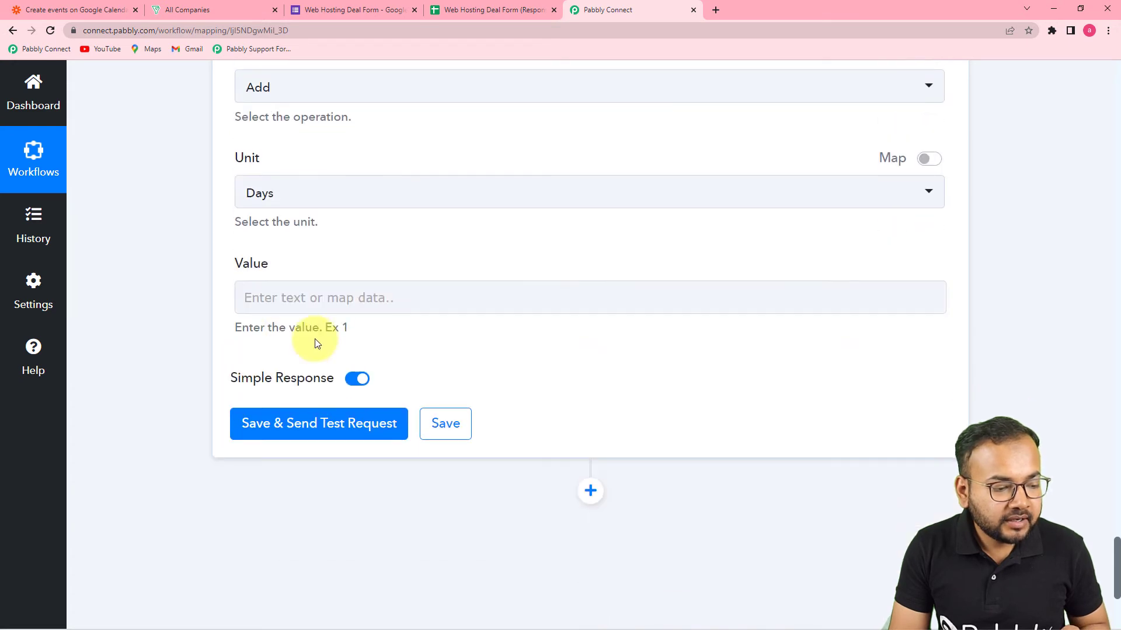
Set the Modify Current Date step's value to 8 and save it with a test request.
{"action": "left_click", "coordinate": [340, 299]}
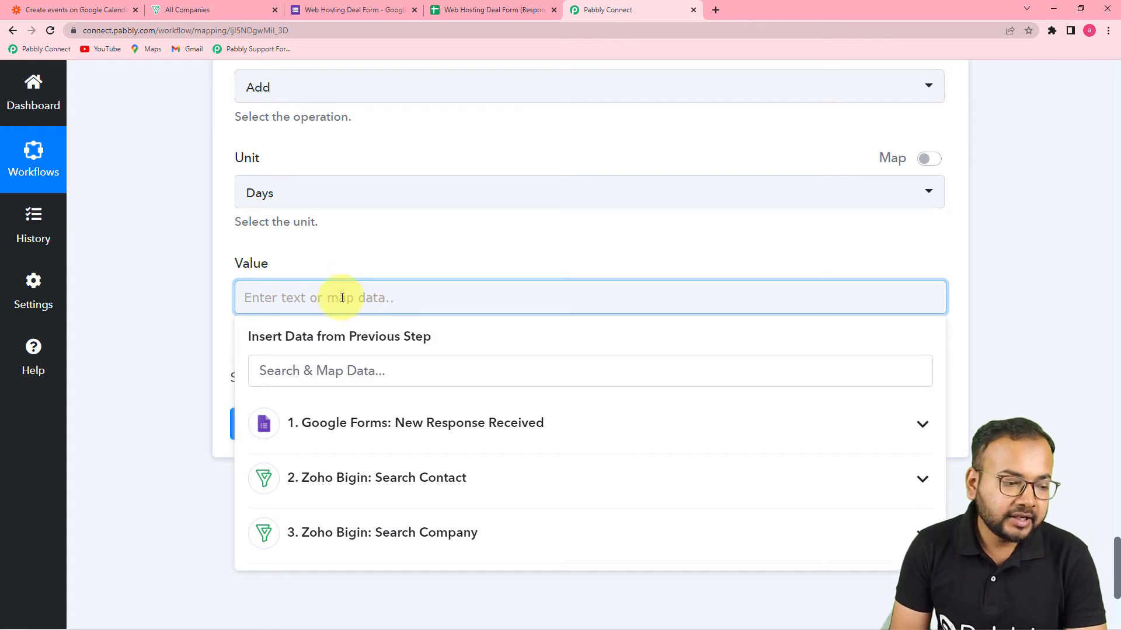
{"action": "type", "text": "8"}
{"action": "left_click", "coordinate": [162, 313]}
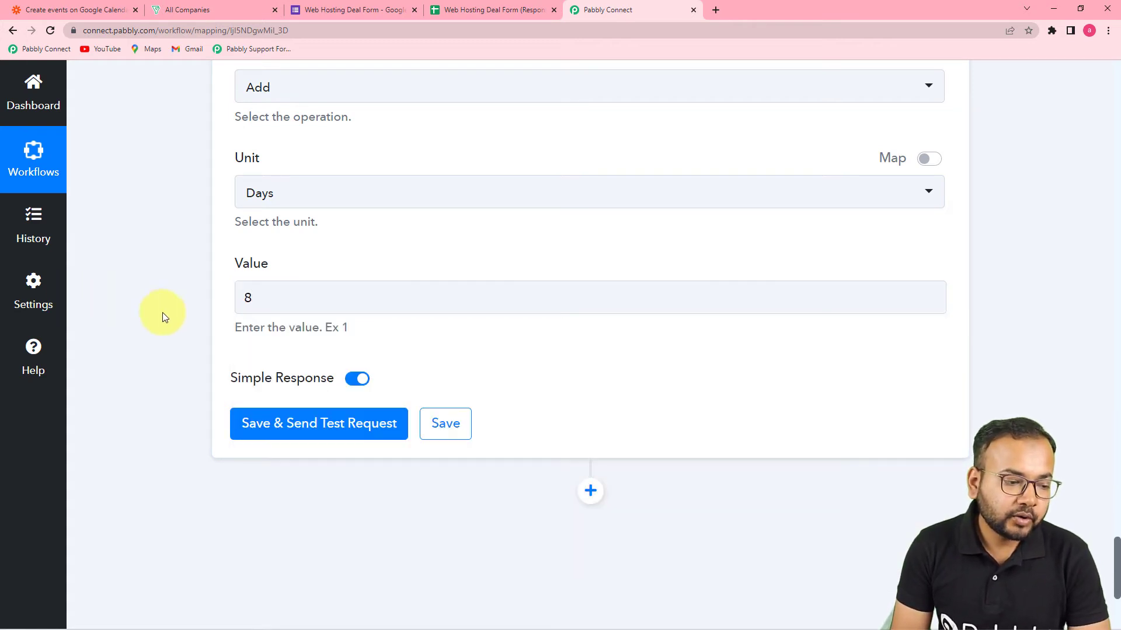
{"action": "left_click", "coordinate": [278, 418]}
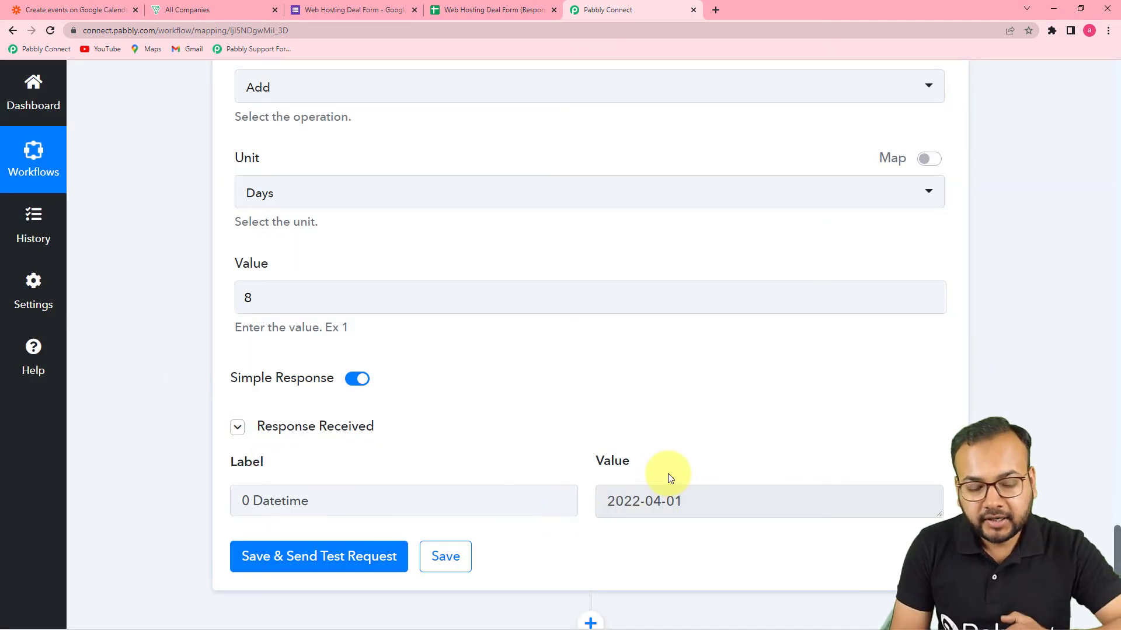
Add an action step below Modify Current Date using Zoho Bigin with Create Contact Deal as the action event.
{"action": "scroll", "coordinate": [648, 337], "scroll_direction": "down", "scroll_amount": 5}
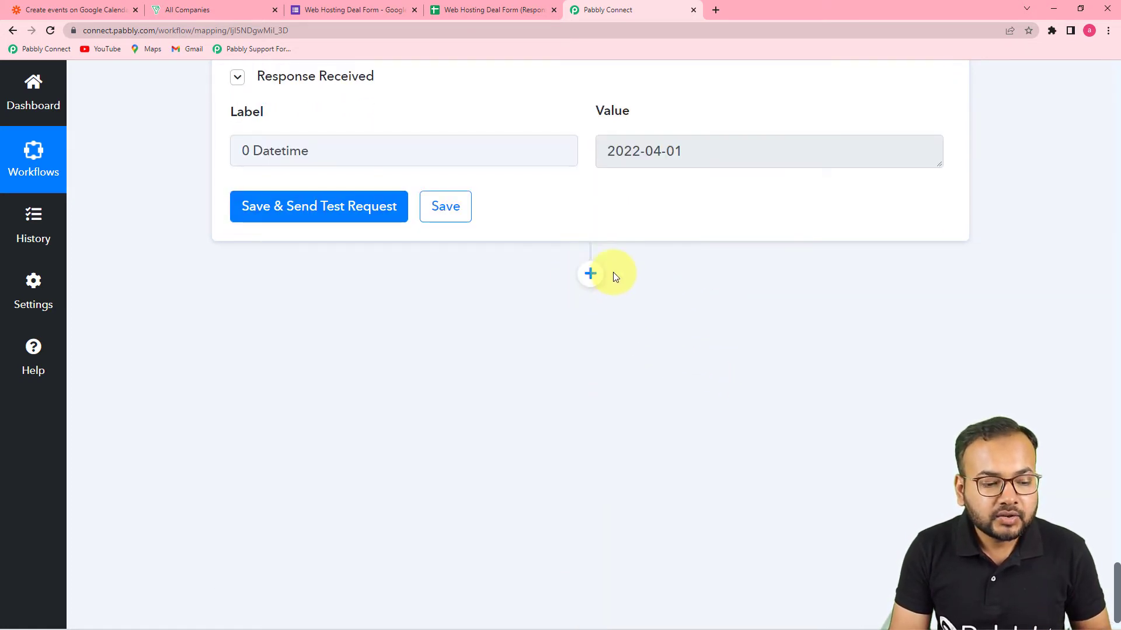
{"action": "left_click", "coordinate": [590, 273]}
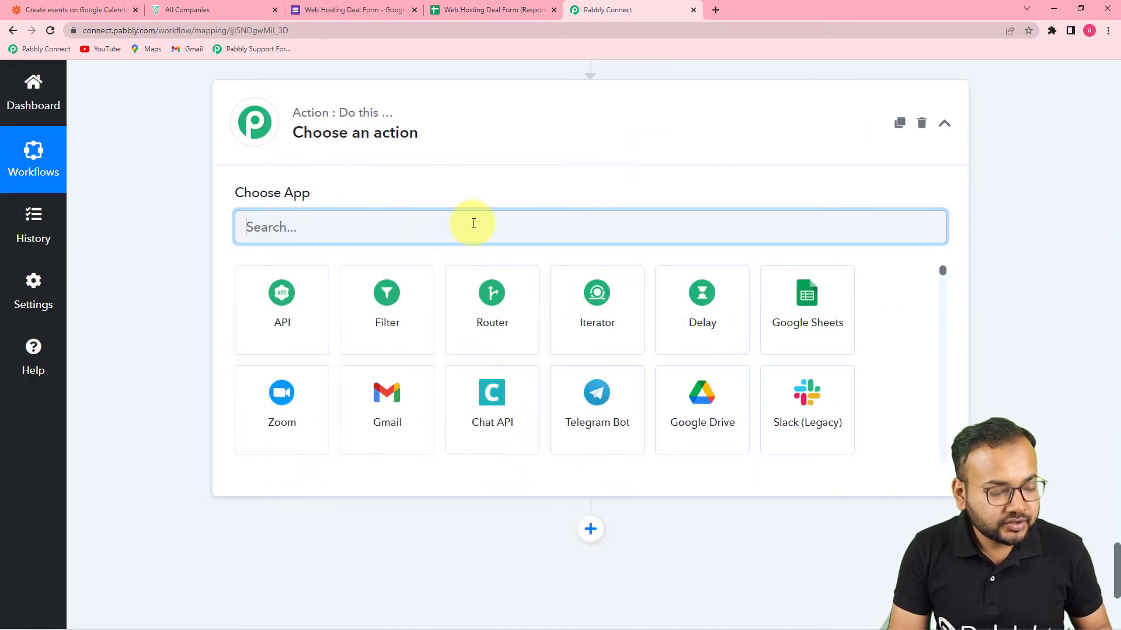
{"action": "type", "text": "zoho"}
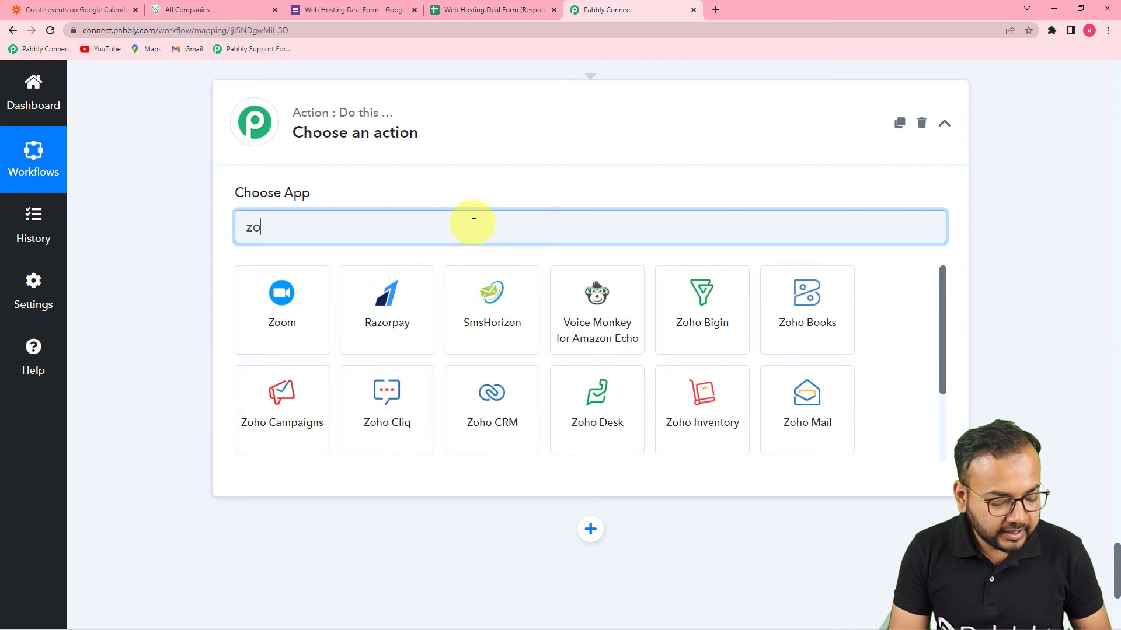
{"action": "left_click", "coordinate": [314, 293]}
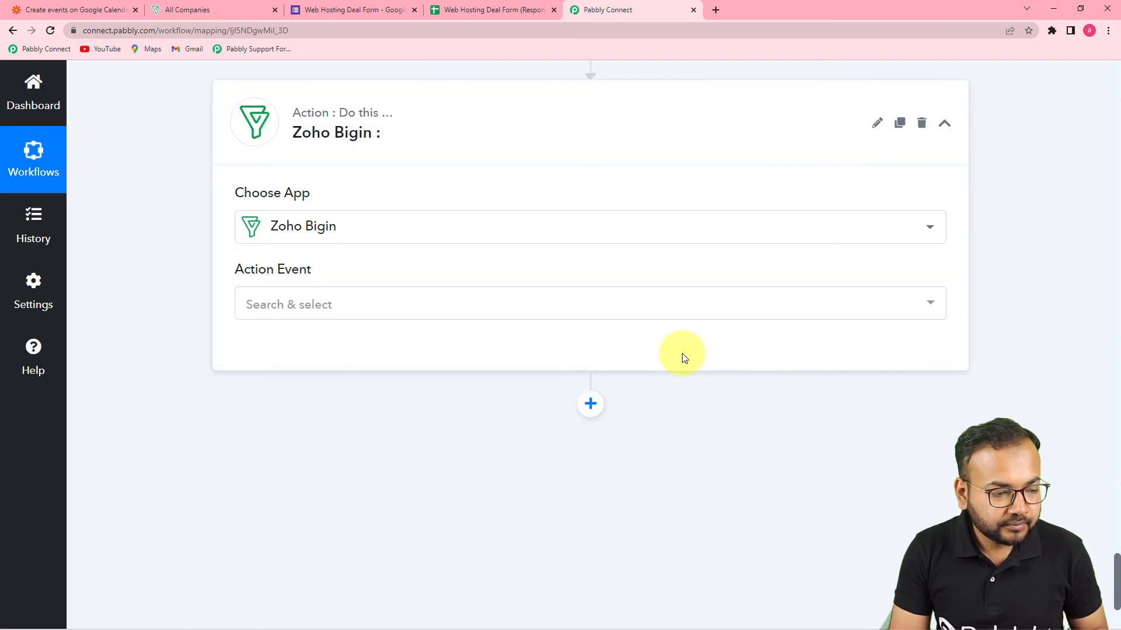
{"action": "left_click", "coordinate": [525, 311]}
{"action": "scroll", "coordinate": [357, 447], "scroll_direction": "down", "scroll_amount": 6}
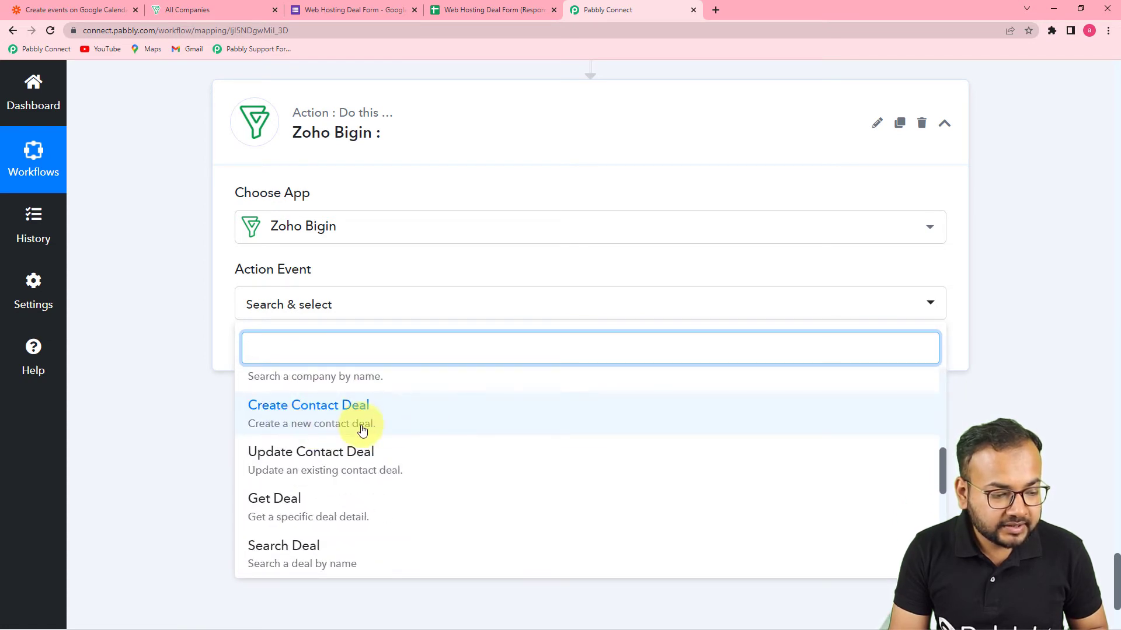
{"action": "left_click", "coordinate": [327, 414]}
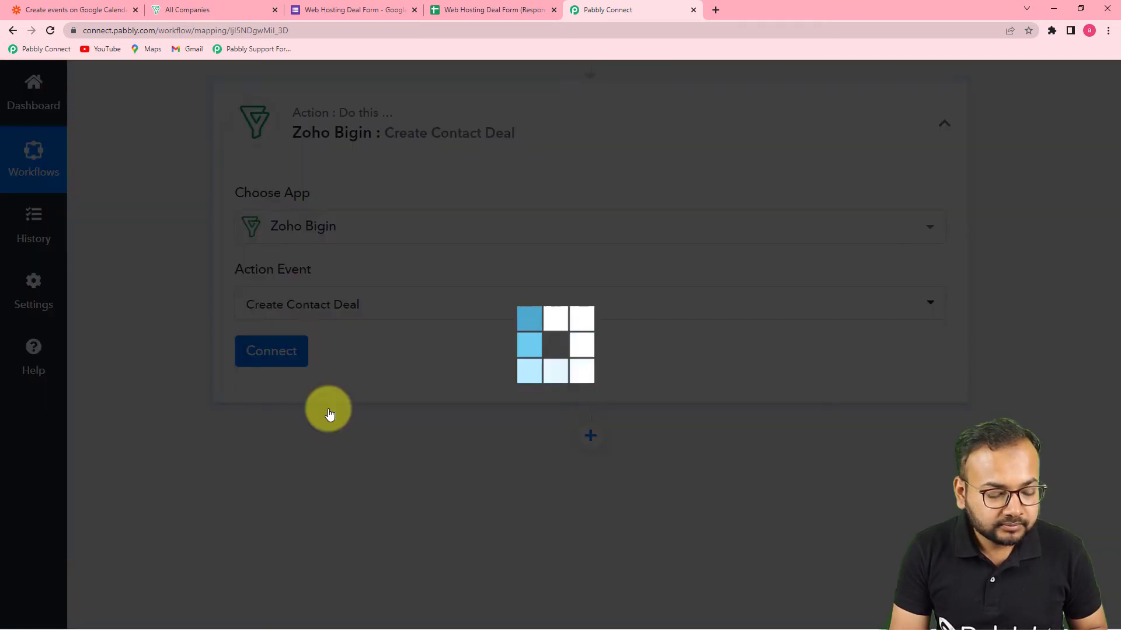
Connect the Create Contact Deal step through the existing Zoho Bigin #3 connection and select the deal owner.
{"action": "left_click", "coordinate": [253, 351]}
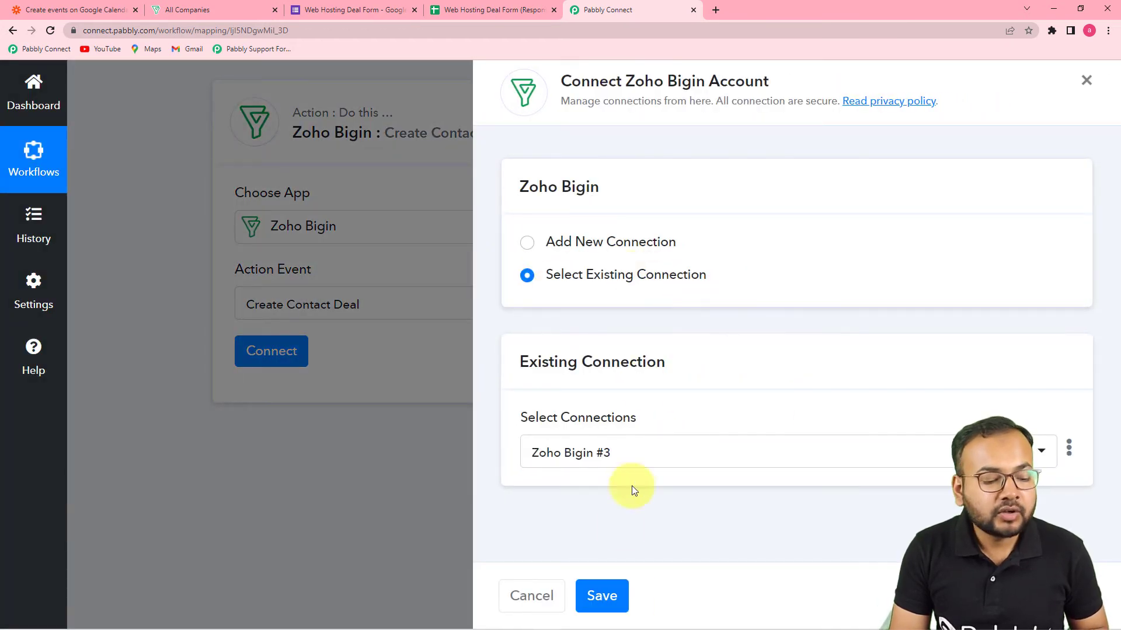
{"action": "left_click", "coordinate": [601, 595]}
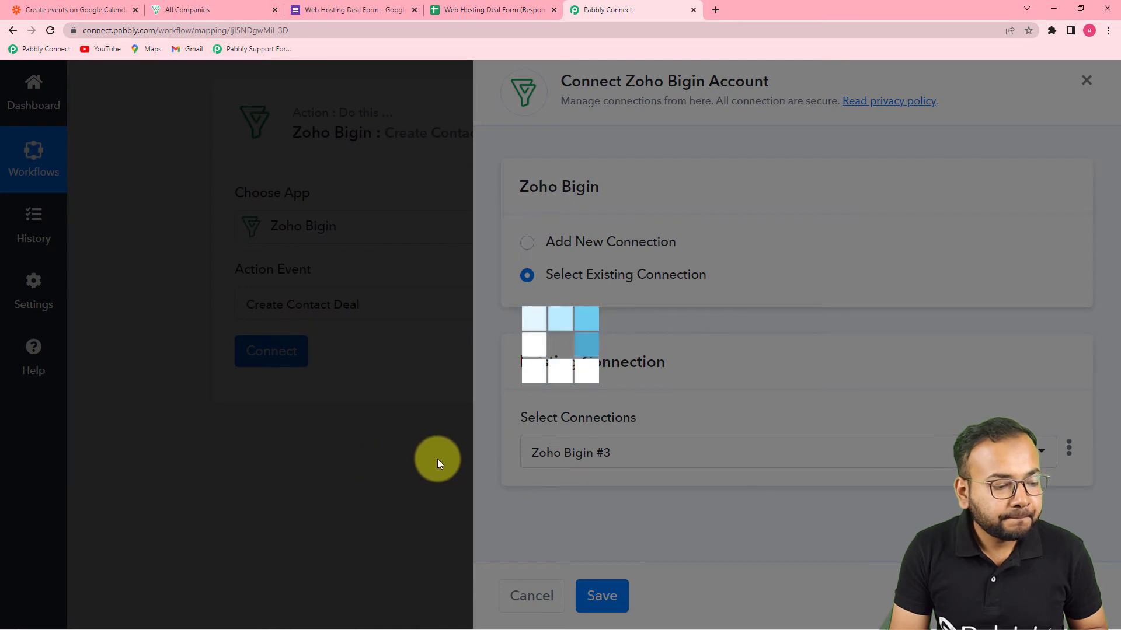
{"action": "scroll", "coordinate": [440, 454], "scroll_direction": "down", "scroll_amount": 4}
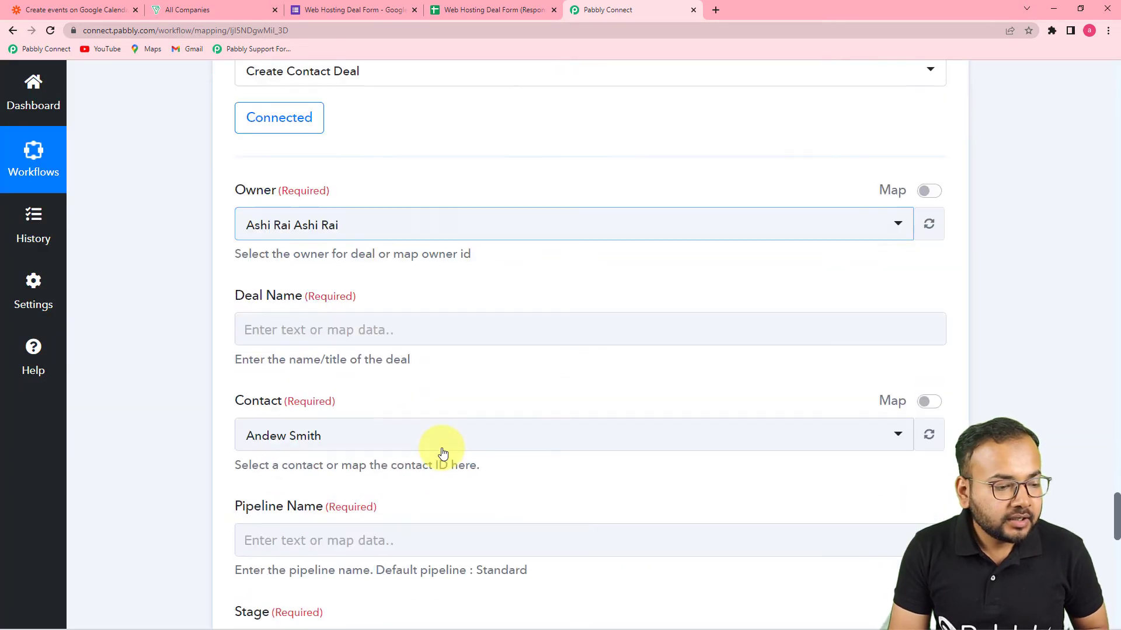
{"action": "left_click", "coordinate": [343, 228]}
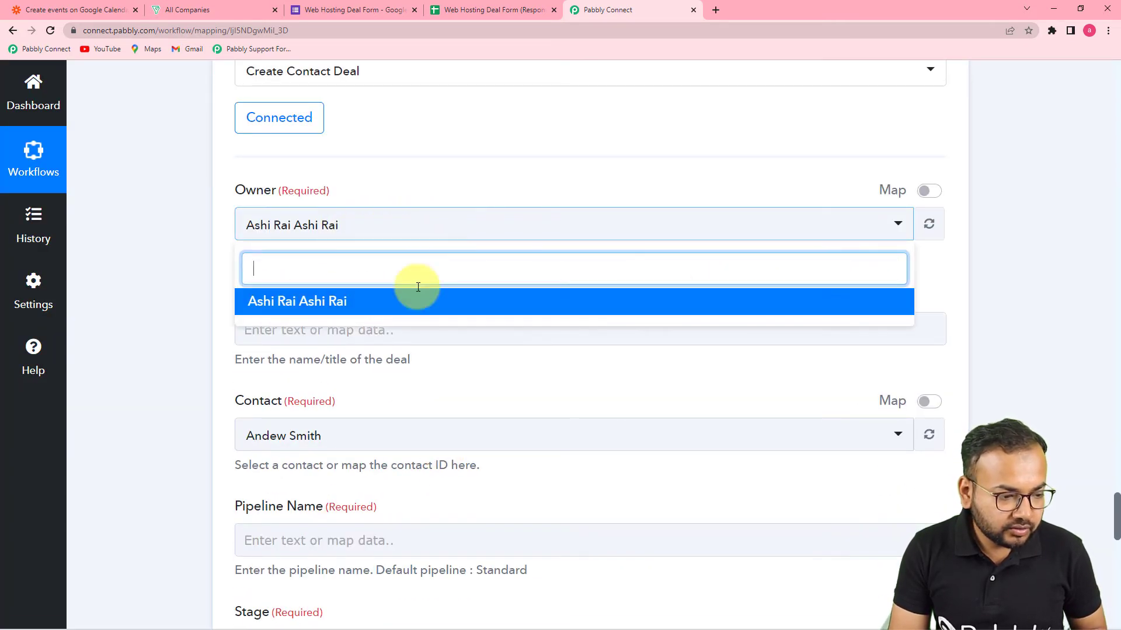
{"action": "left_click", "coordinate": [334, 308]}
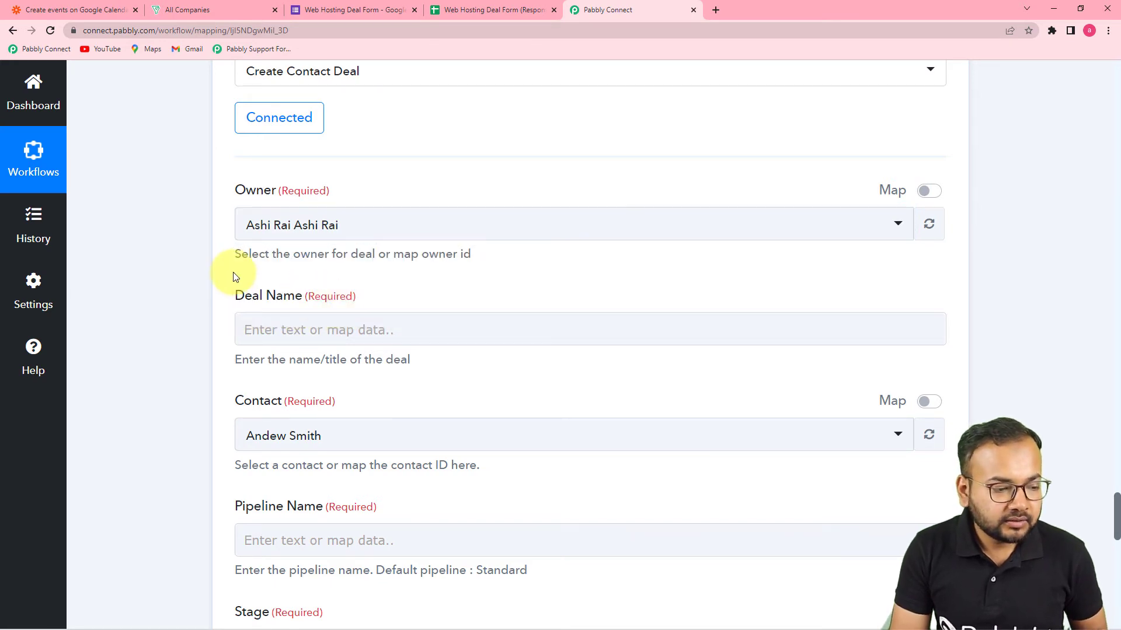
Review the submitted Google Forms response, its row in the responses spreadsheet, and the data received by the workflow's trigger step.
{"action": "scroll", "coordinate": [370, 248], "scroll_direction": "down", "scroll_amount": 3}
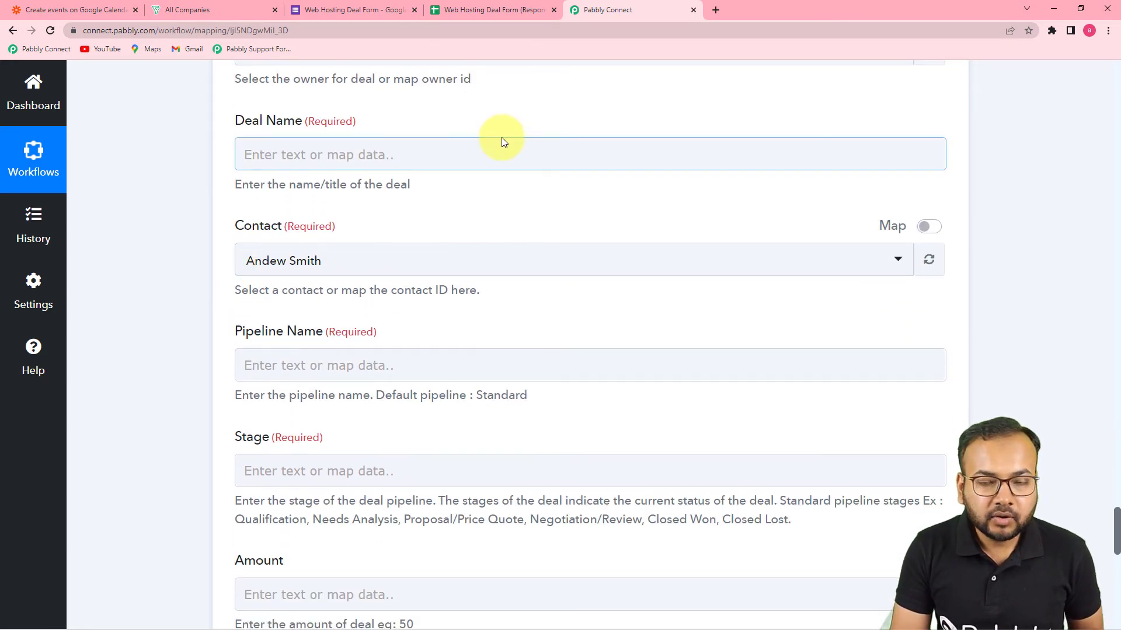
{"action": "left_click", "coordinate": [386, 10]}
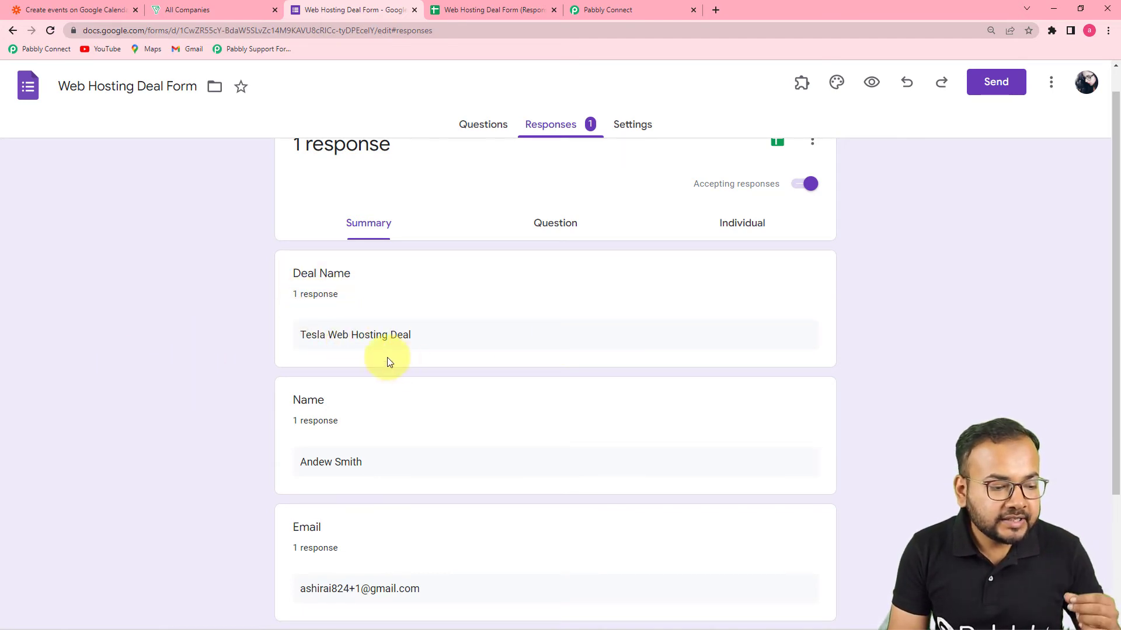
{"action": "left_click", "coordinate": [488, 12]}
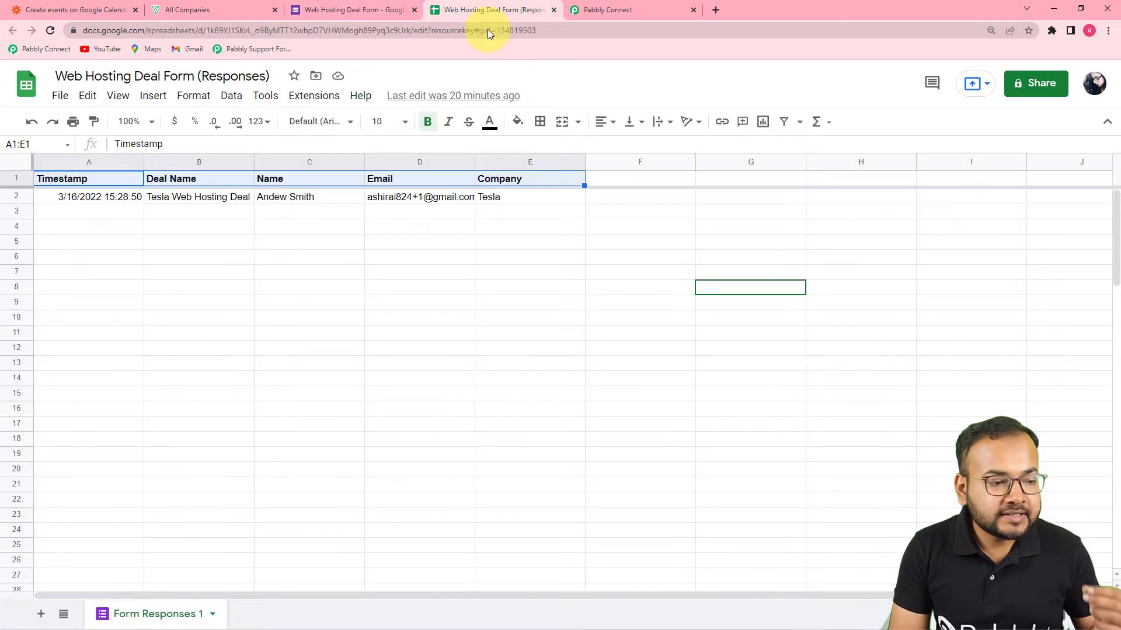
{"action": "left_click", "coordinate": [586, 7]}
{"action": "scroll", "coordinate": [751, 394], "scroll_direction": "up", "scroll_amount": 10}
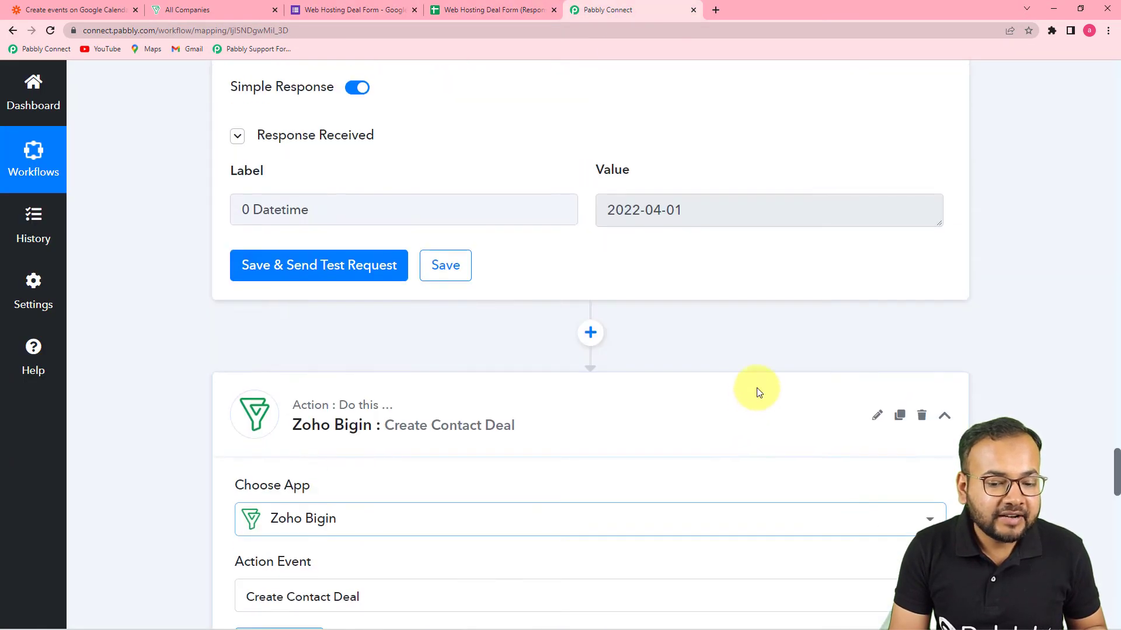
{"action": "scroll", "coordinate": [753, 396], "scroll_direction": "up", "scroll_amount": 5}
{"action": "scroll", "coordinate": [1101, 173], "scroll_direction": "up", "scroll_amount": 18}
{"action": "scroll", "coordinate": [1116, 149], "scroll_direction": "up", "scroll_amount": 10}
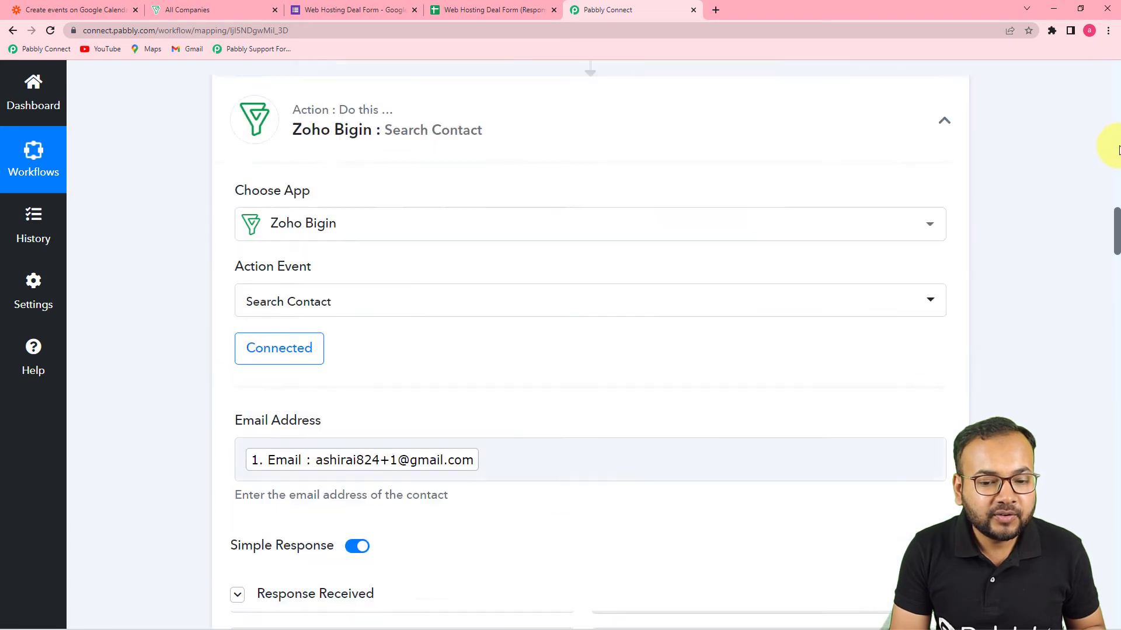
{"action": "scroll", "coordinate": [1116, 149], "scroll_direction": "down", "scroll_amount": 5}
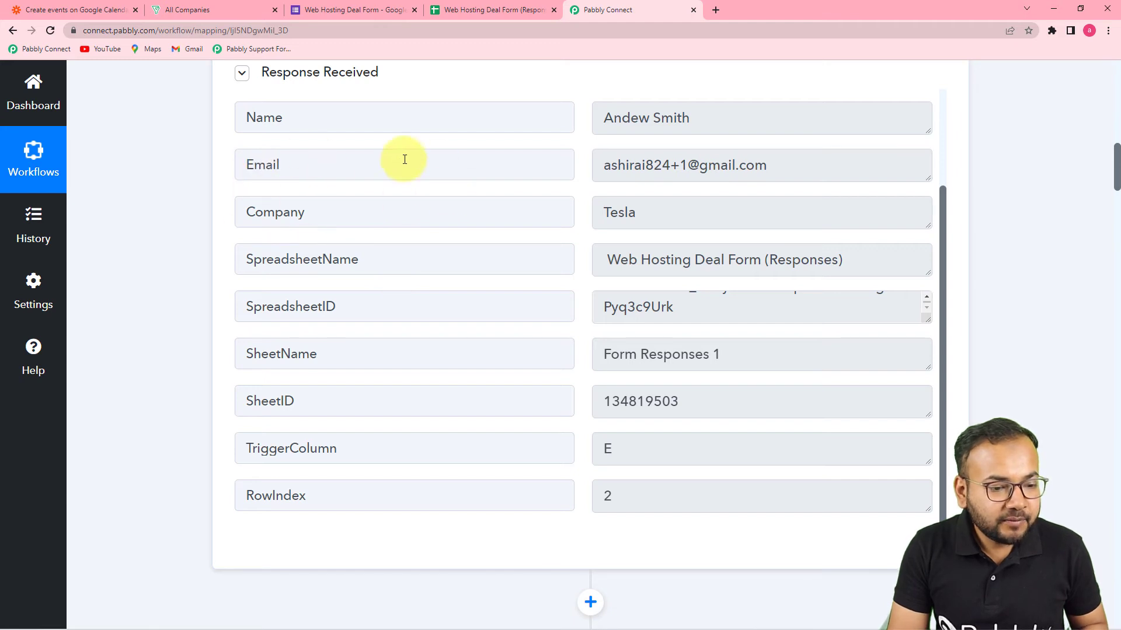
{"action": "scroll", "coordinate": [475, 375], "scroll_direction": "up", "scroll_amount": 2}
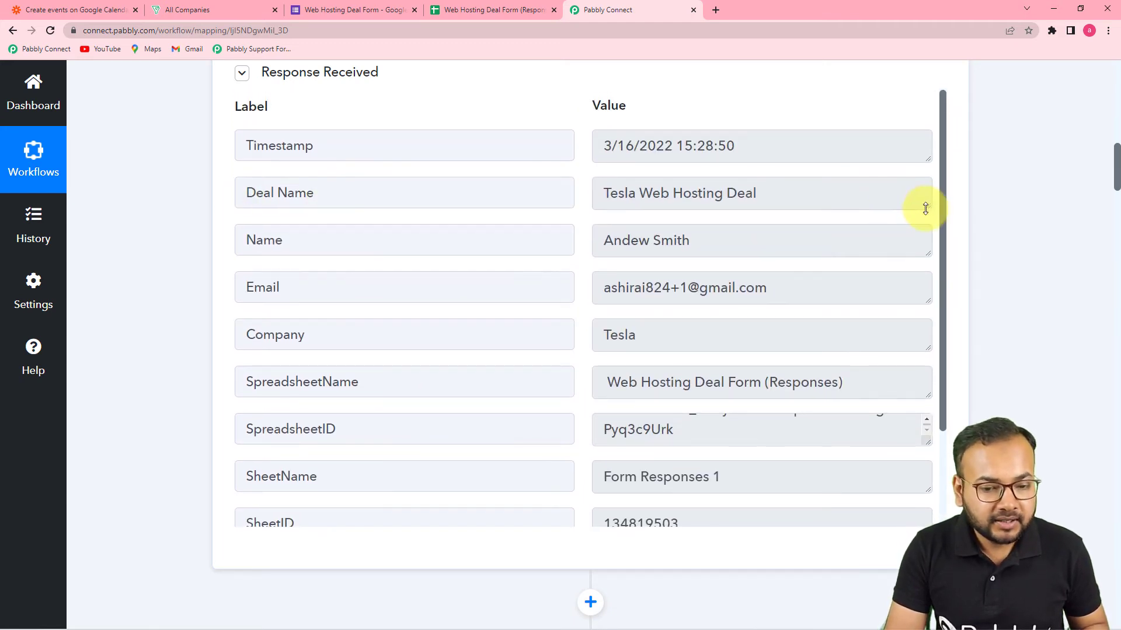
{"action": "scroll", "coordinate": [923, 205], "scroll_direction": "down", "scroll_amount": 2}
Map the Create Contact Deal step's Deal Name to the Deal Name value from the Google Forms response.
{"action": "left_click_drag", "start_coordinate": [1116, 153], "coordinate": [1059, 499]}
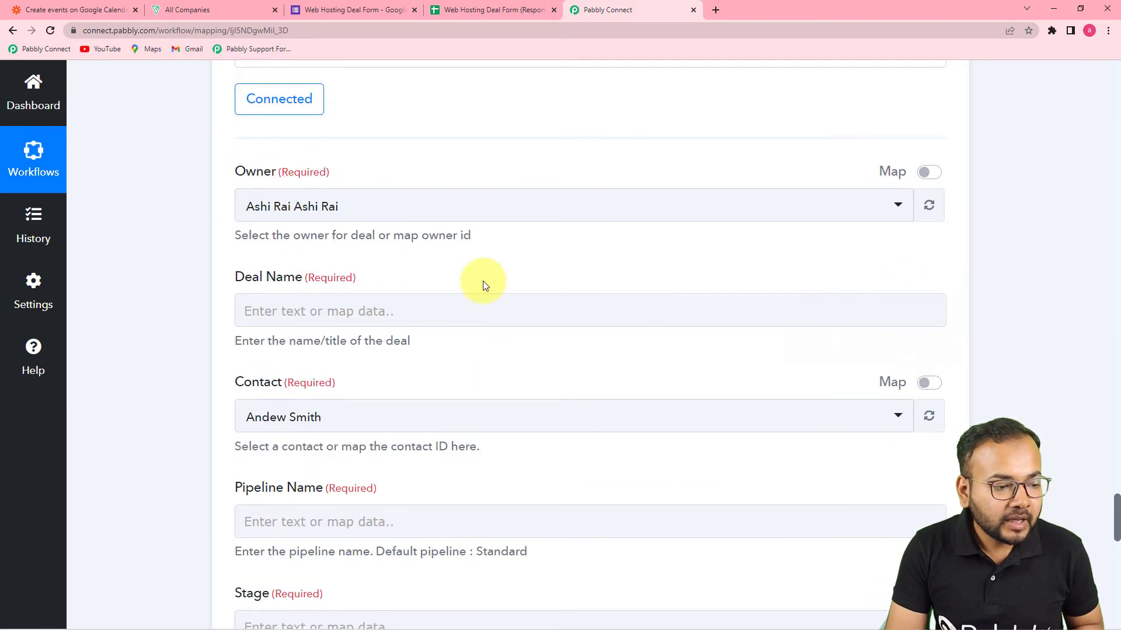
{"action": "left_click", "coordinate": [343, 308]}
{"action": "left_click", "coordinate": [337, 432]}
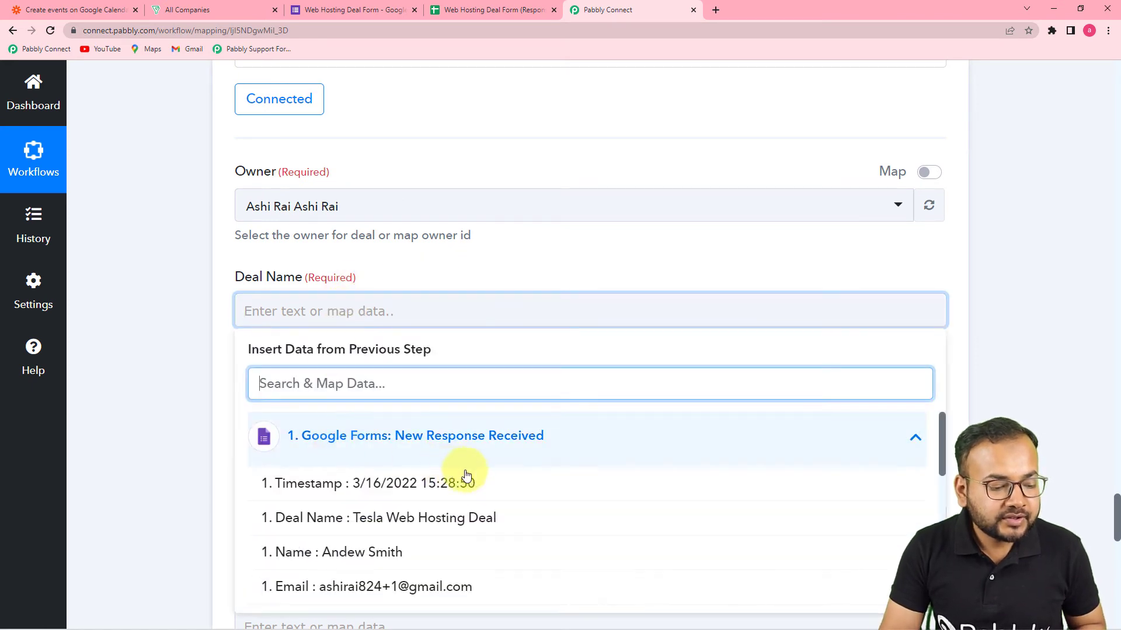
{"action": "left_click", "coordinate": [379, 522]}
{"action": "left_click", "coordinate": [193, 390]}
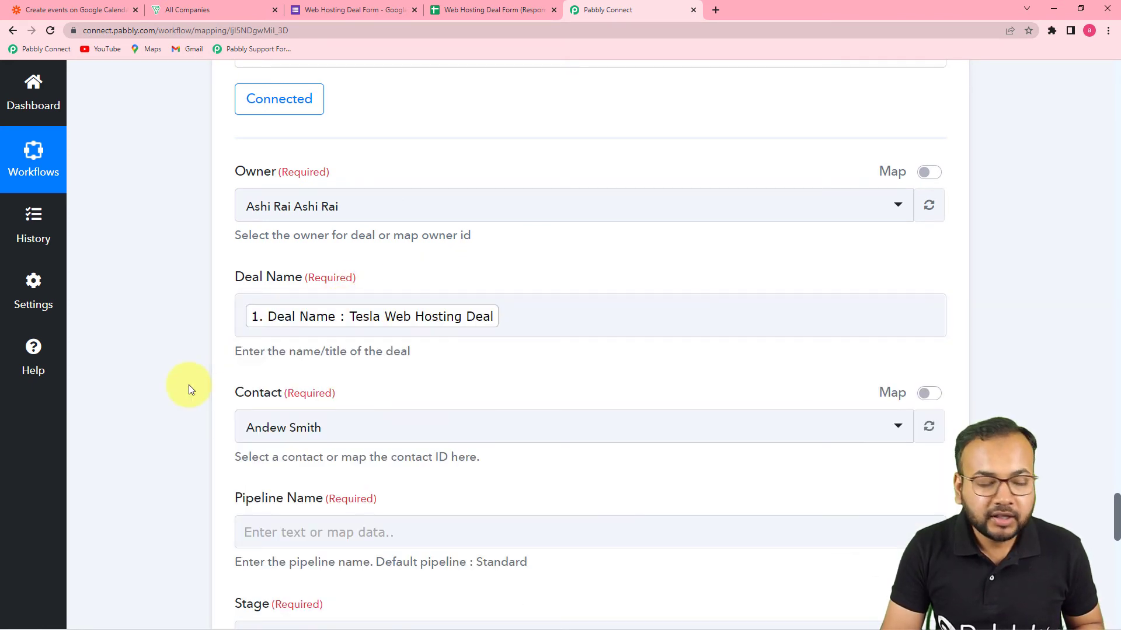
Check the contact ID in the response received by the Zoho Bigin Search Contact step.
{"action": "scroll", "coordinate": [188, 385], "scroll_direction": "down", "scroll_amount": 5}
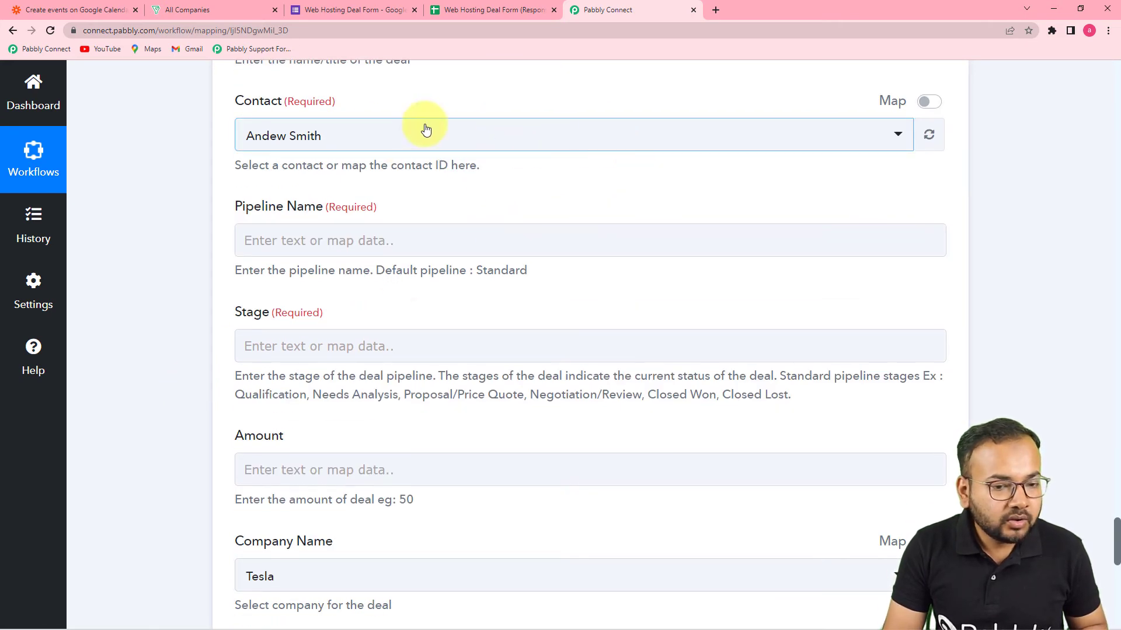
{"action": "scroll", "coordinate": [899, 250], "scroll_direction": "up", "scroll_amount": 1}
{"action": "scroll", "coordinate": [986, 273], "scroll_direction": "up", "scroll_amount": 15}
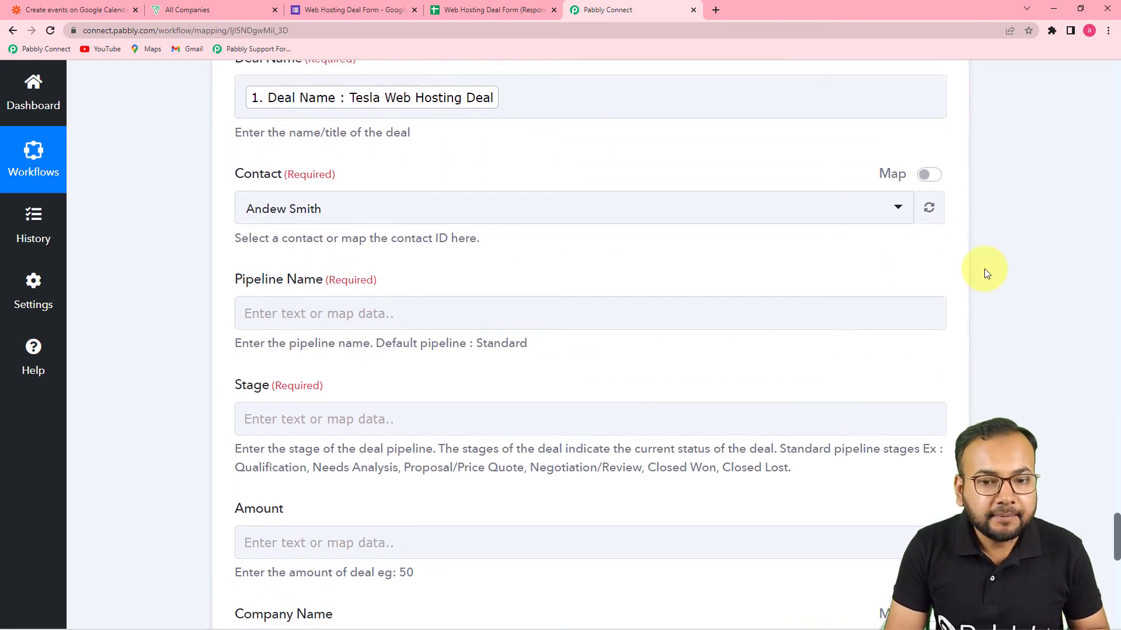
{"action": "scroll", "coordinate": [1055, 326], "scroll_direction": "up", "scroll_amount": 20}
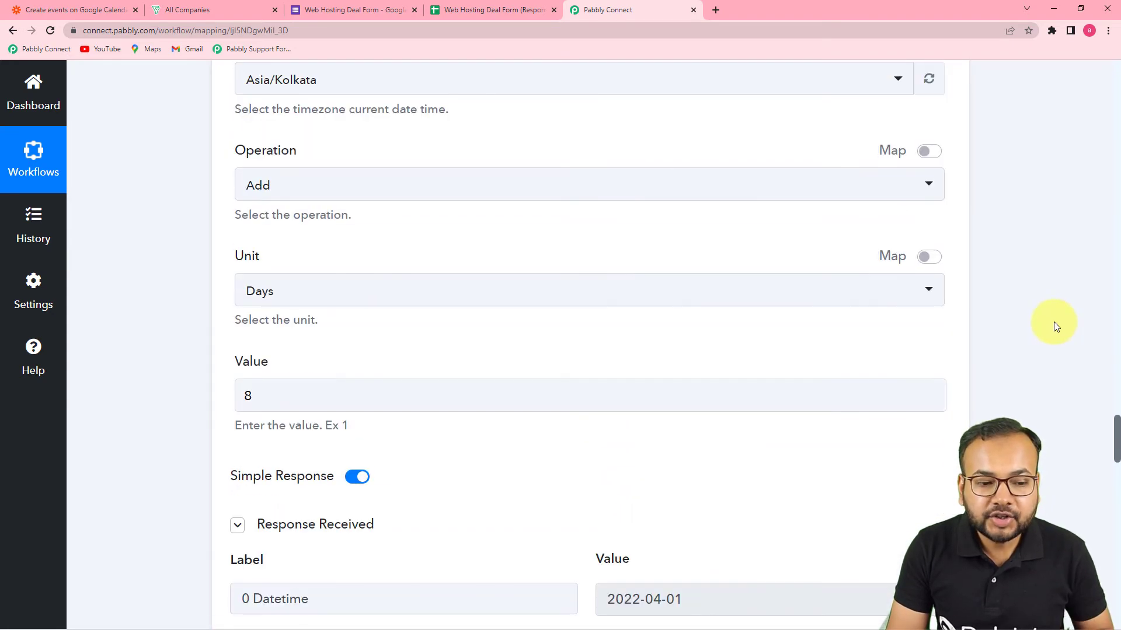
{"action": "scroll", "coordinate": [1055, 326], "scroll_direction": "up", "scroll_amount": 20}
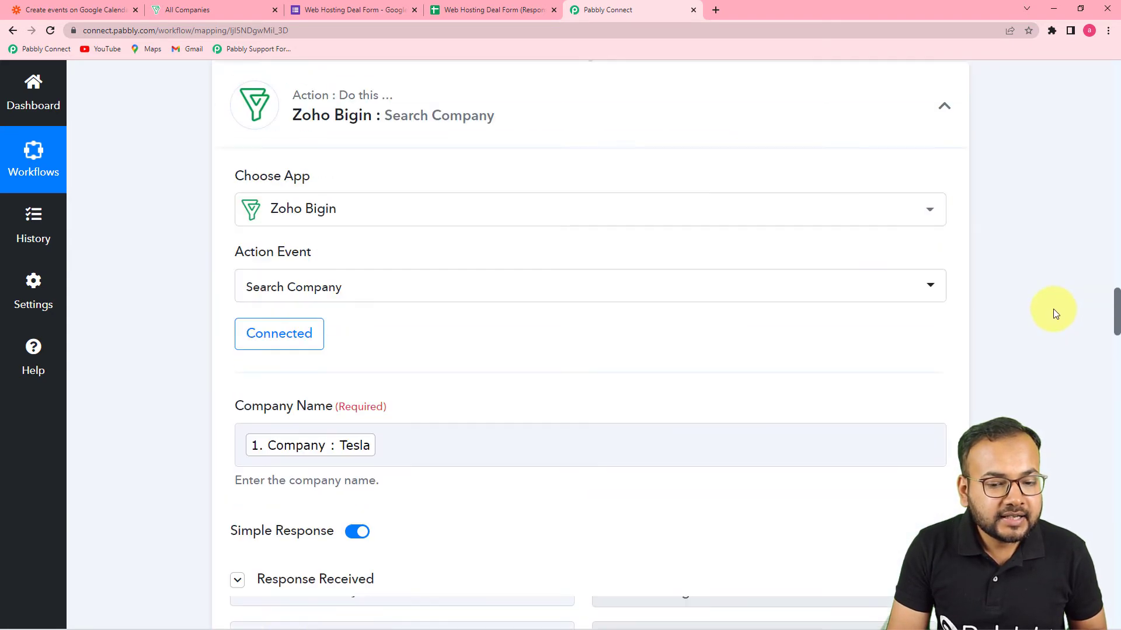
{"action": "scroll", "coordinate": [1053, 309], "scroll_direction": "down", "scroll_amount": 2}
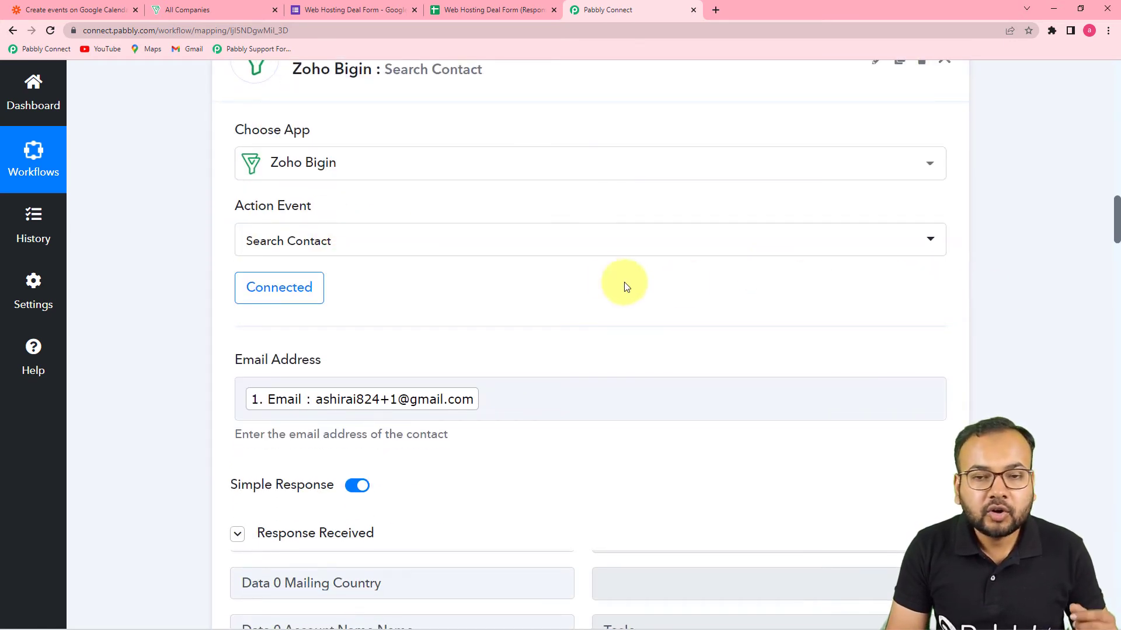
{"action": "scroll", "coordinate": [633, 284], "scroll_direction": "down", "scroll_amount": 6}
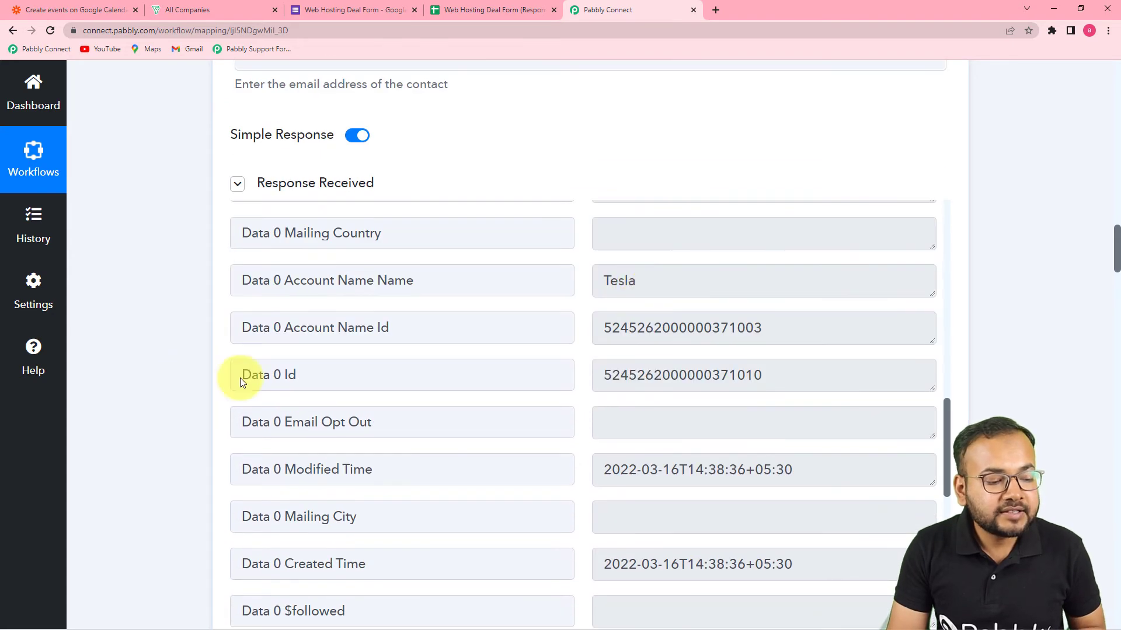
Enable mapping for the Create Contact Deal step's Contact field and clear its preset contact ID.
{"action": "left_click_drag", "start_coordinate": [1115, 238], "coordinate": [1065, 439]}
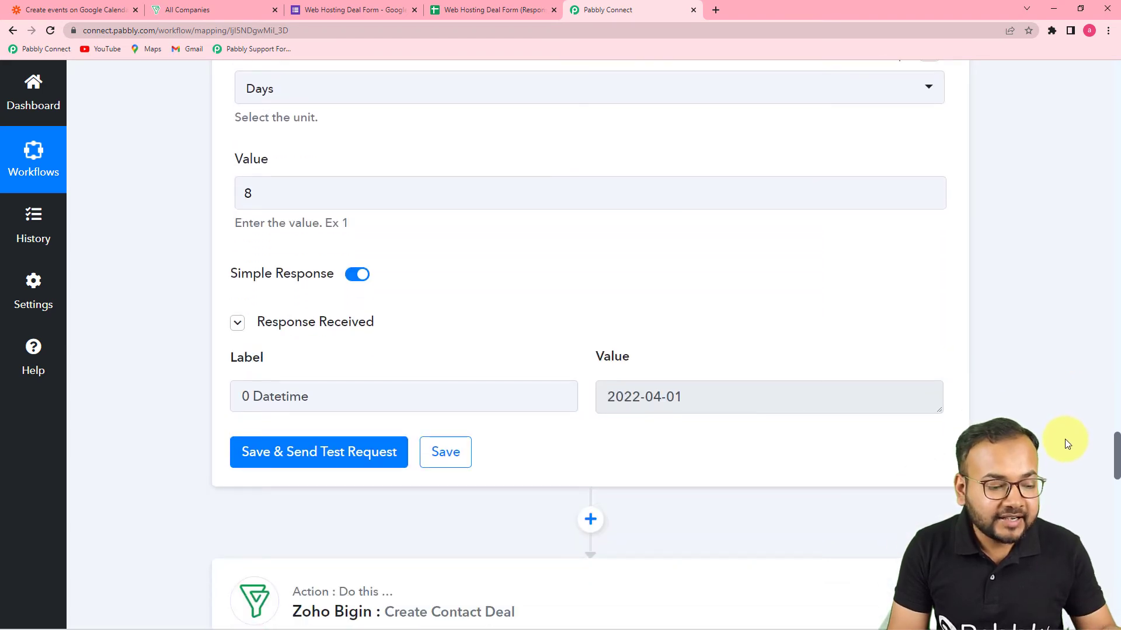
{"action": "scroll", "coordinate": [1059, 454], "scroll_direction": "down", "scroll_amount": 5}
{"action": "left_click_drag", "start_coordinate": [1116, 482], "coordinate": [1050, 555]}
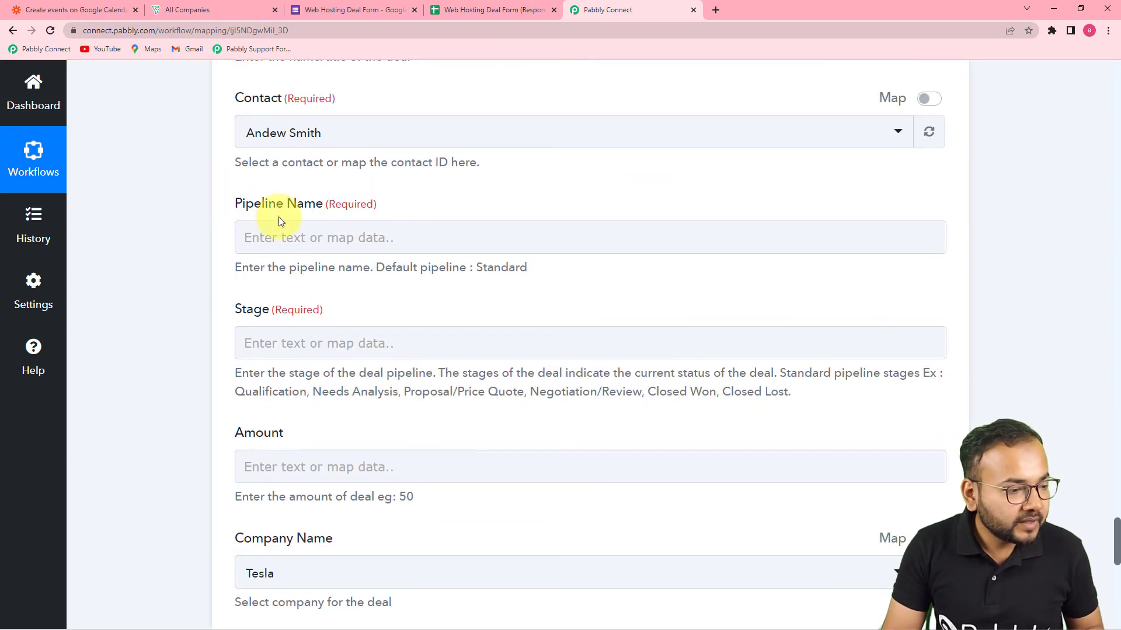
{"action": "scroll", "coordinate": [253, 222], "scroll_direction": "up", "scroll_amount": 3}
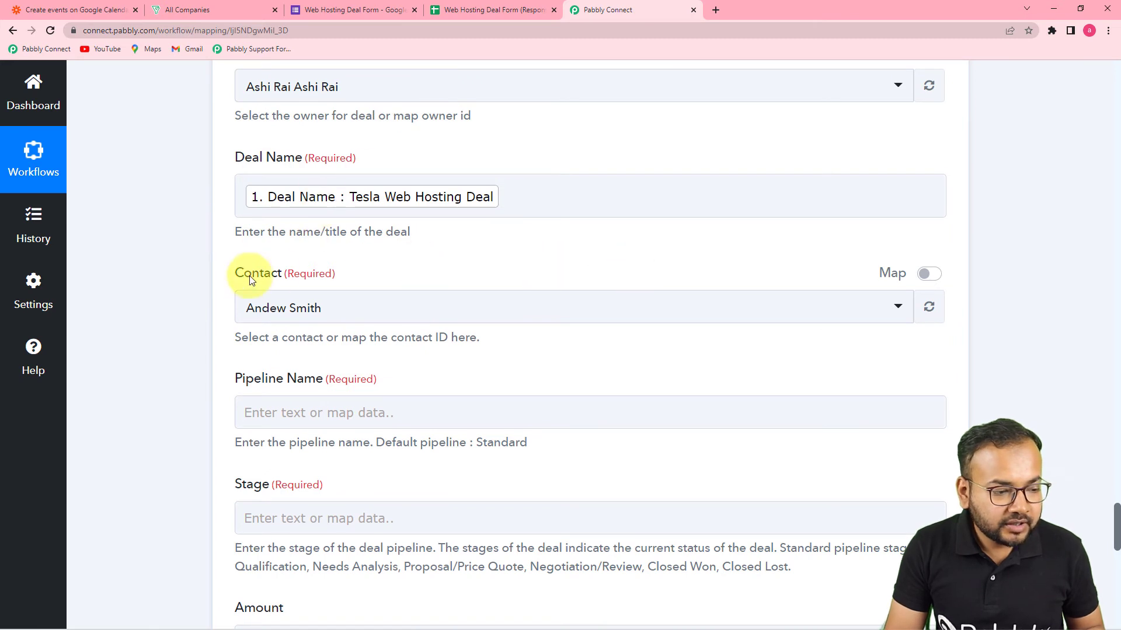
{"action": "left_click", "coordinate": [929, 274]}
{"action": "left_click", "coordinate": [513, 310]}
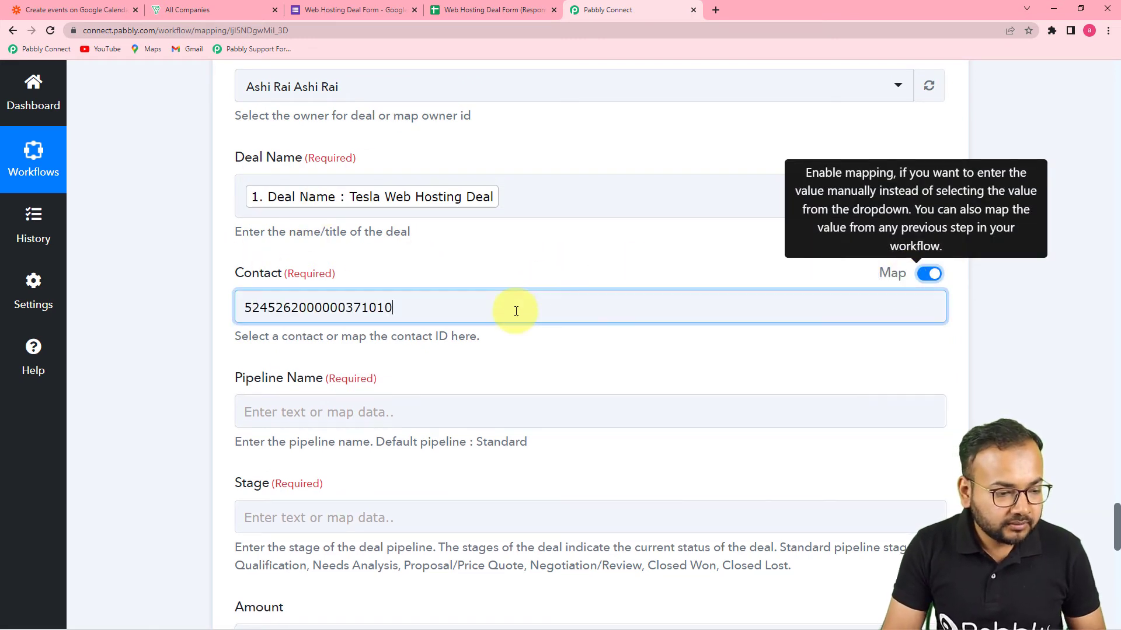
{"action": "key", "text": "BackSpace"}
{"action": "key", "text": "BackSpace"}
{"action": "key", "text": "BackSpace"}
{"action": "key", "text": "BackSpace"}
{"action": "key", "text": "BackSpace"}
{"action": "key", "text": "BackSpace"}
{"action": "key", "text": "BackSpace"}
{"action": "key", "text": "BackSpace"}
{"action": "key", "text": "BackSpace"}
{"action": "key", "text": "BackSpace"}
{"action": "key", "text": "BackSpace"}
{"action": "key", "text": "BackSpace"}
{"action": "key", "text": "BackSpace"}
{"action": "key", "text": "BackSpace"}
{"action": "key", "text": "BackSpace"}
{"action": "key", "text": "BackSpace"}
{"action": "key", "text": "BackSpace"}
{"action": "key", "text": "BackSpace"}
{"action": "key", "text": "BackSpace"}
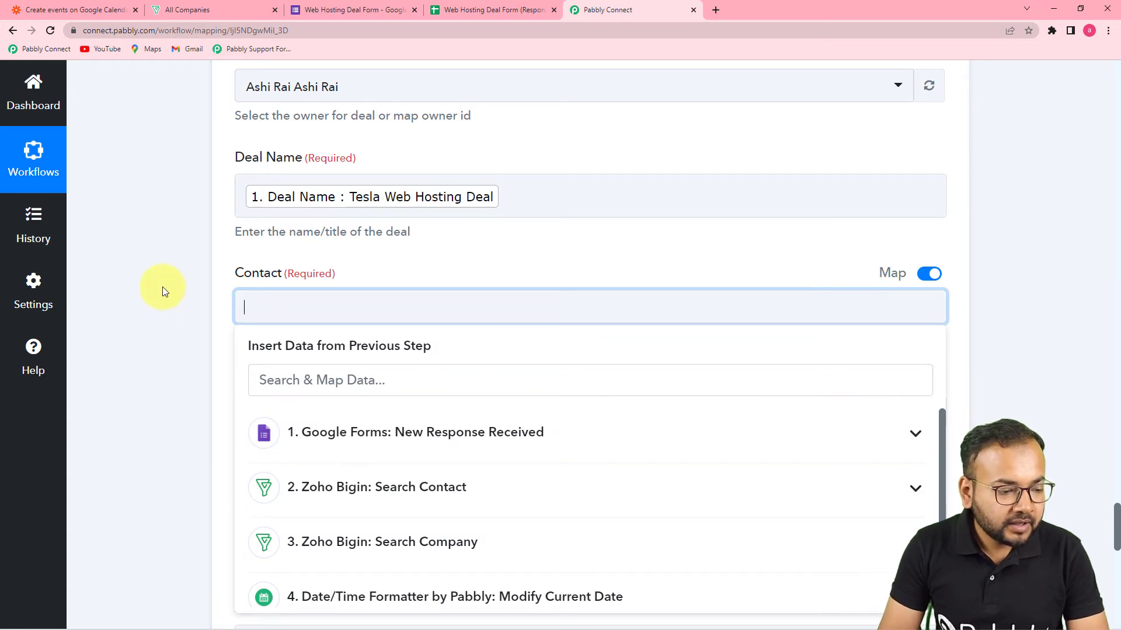
Map the deal's Contact to the Data 0 Id value from the Zoho Bigin Search Contact step.
{"action": "scroll", "coordinate": [162, 285], "scroll_direction": "down", "scroll_amount": 3}
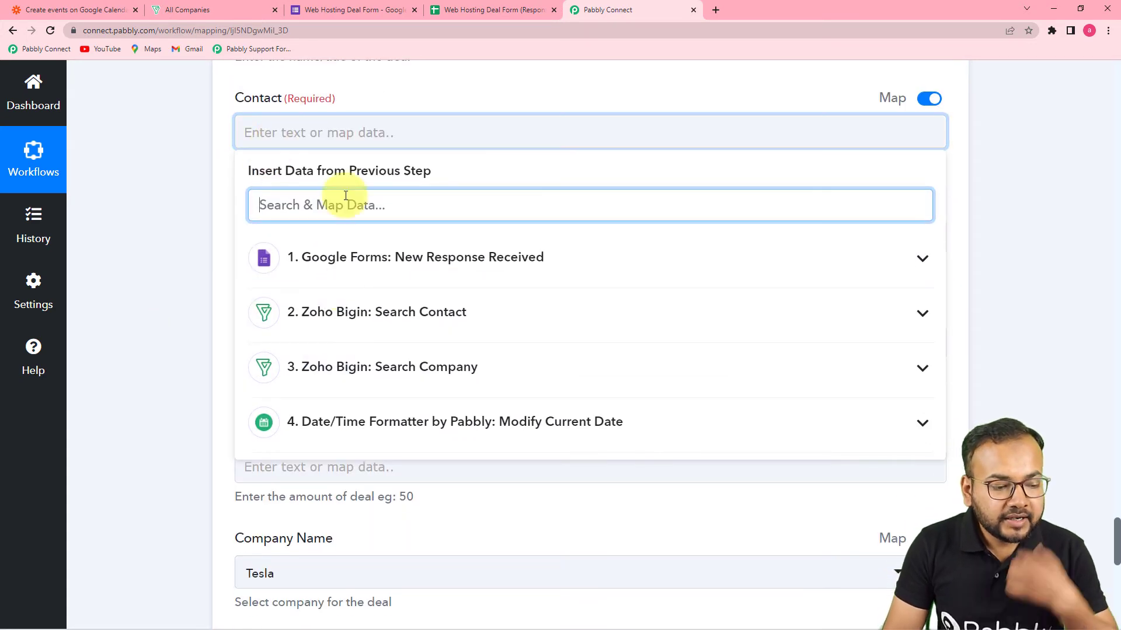
{"action": "left_click", "coordinate": [458, 324]}
{"action": "scroll", "coordinate": [476, 447], "scroll_direction": "down", "scroll_amount": 5}
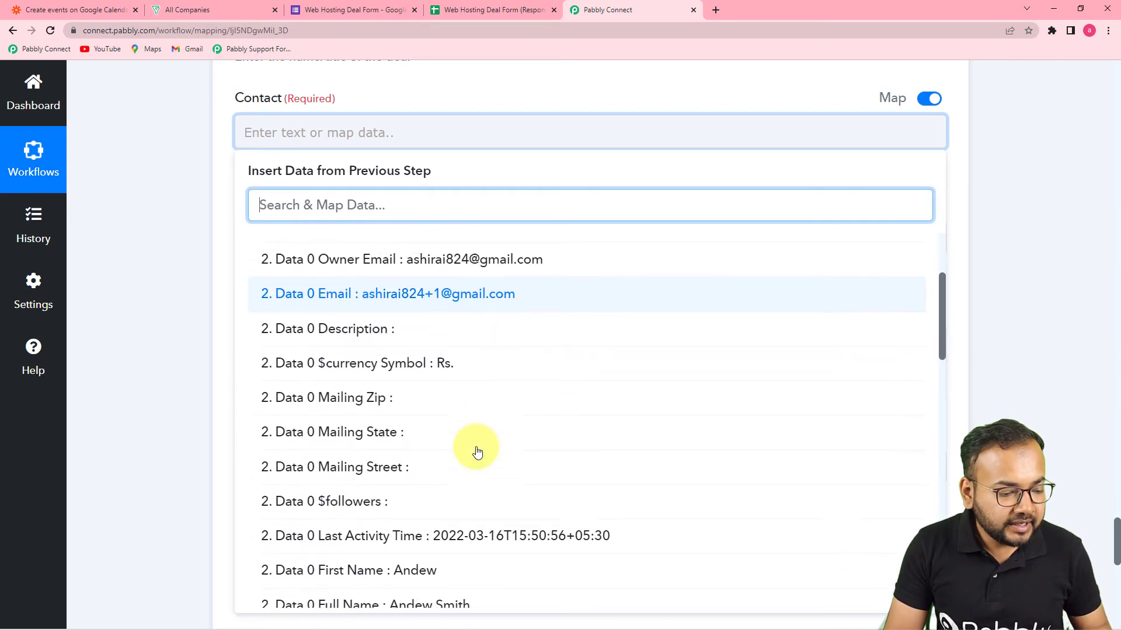
{"action": "scroll", "coordinate": [475, 449], "scroll_direction": "down", "scroll_amount": 5}
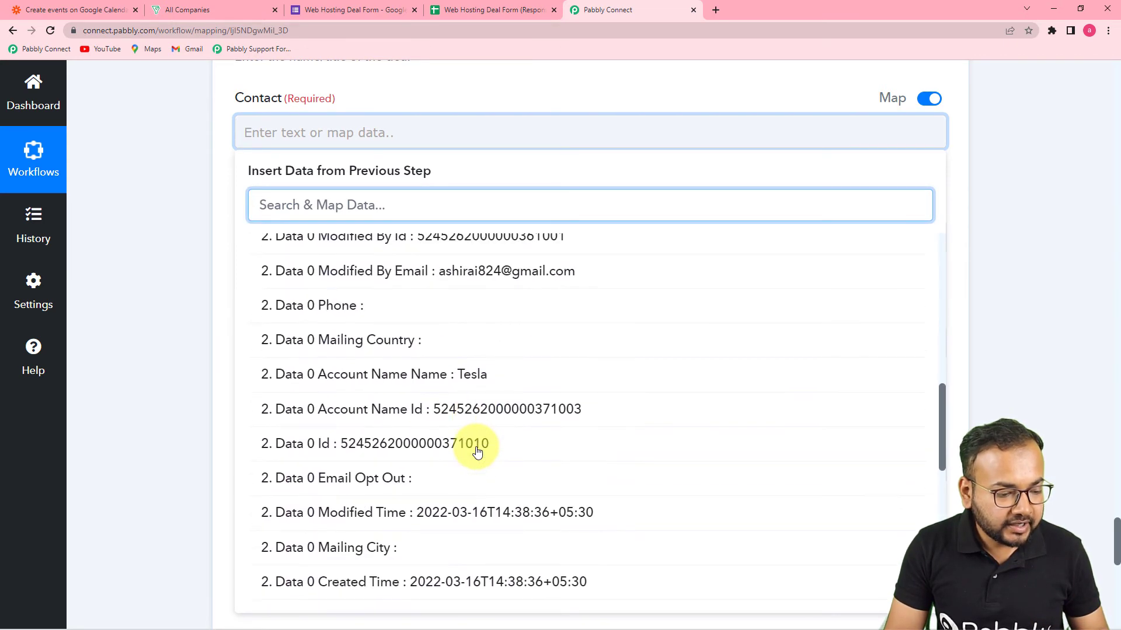
{"action": "left_click", "coordinate": [352, 444]}
{"action": "left_click", "coordinate": [196, 253]}
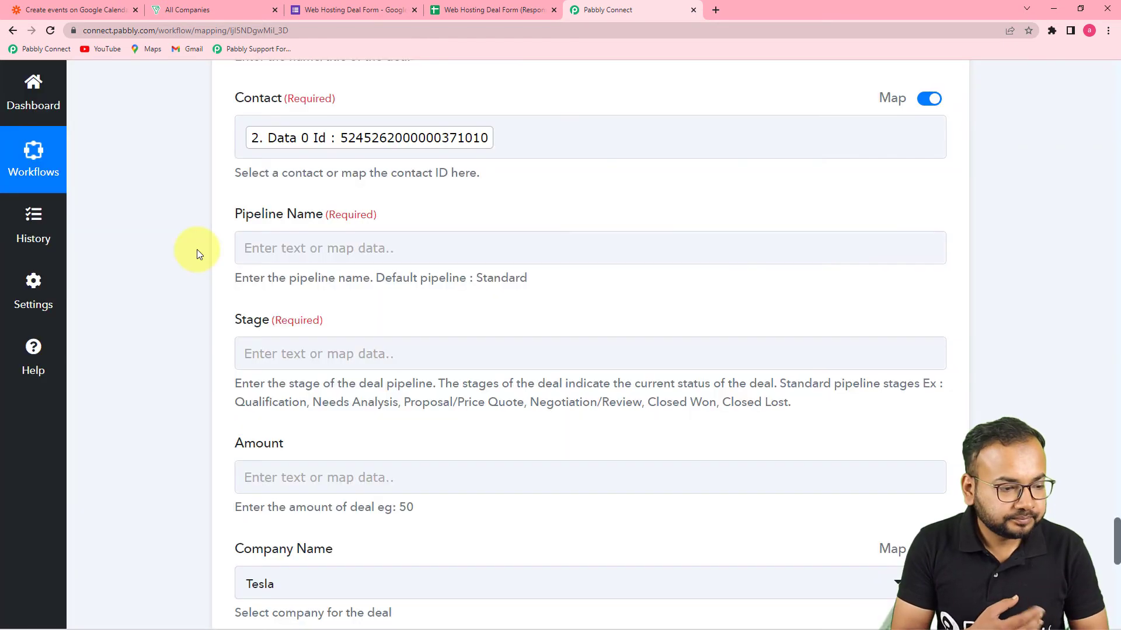
Set the deal's Pipeline Name to the default pipeline, Standard.
{"action": "left_click", "coordinate": [394, 245]}
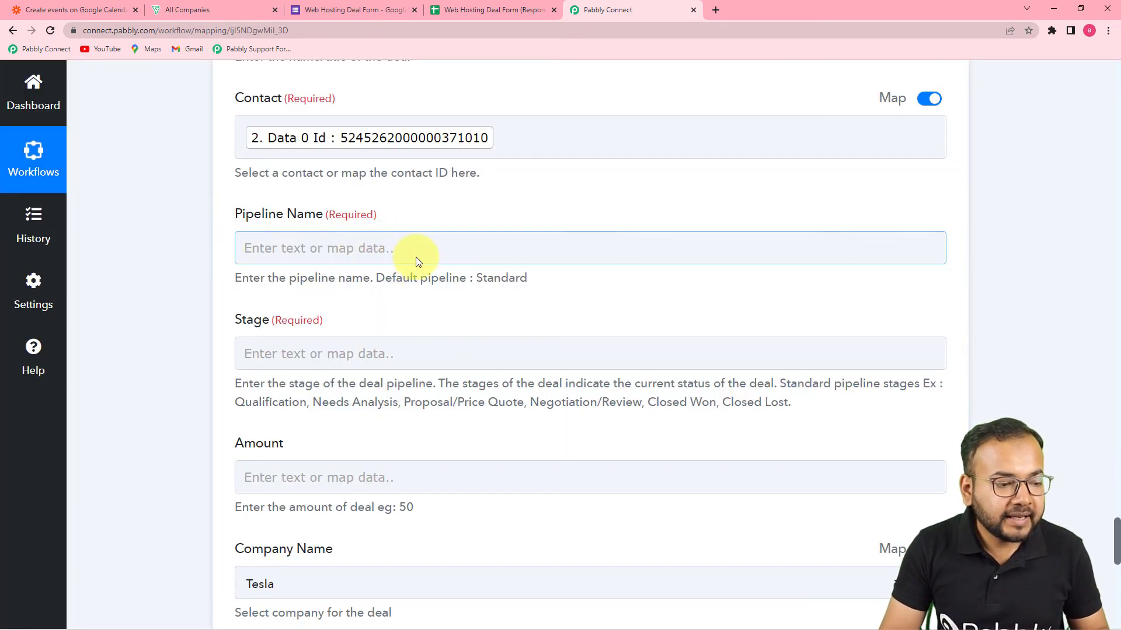
{"action": "left_click", "coordinate": [304, 203]}
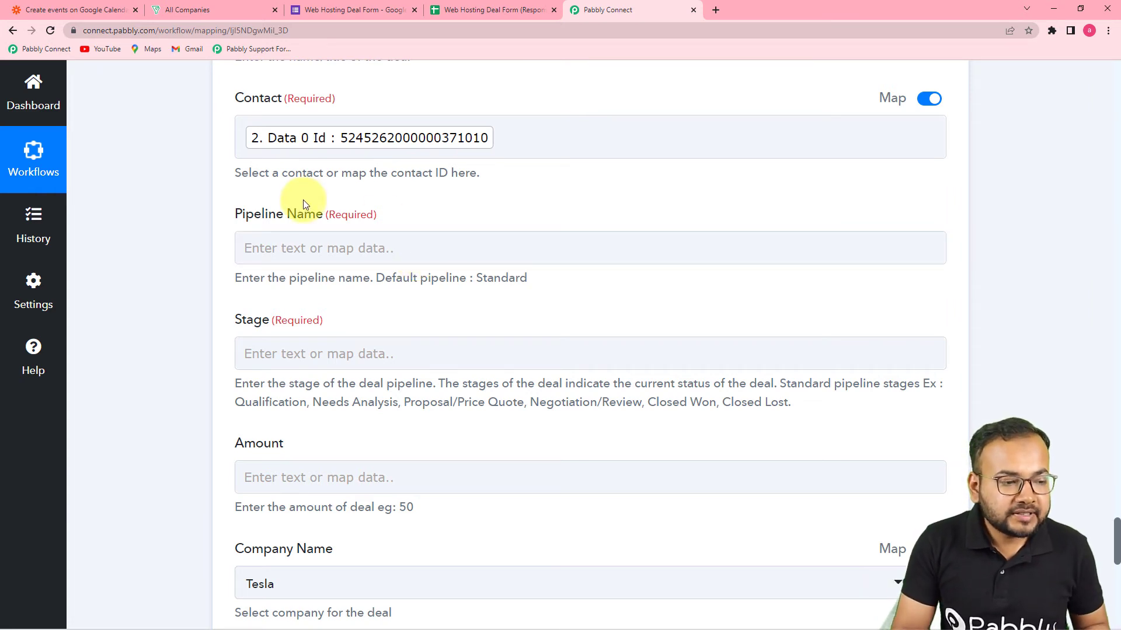
{"action": "left_click", "coordinate": [210, 15]}
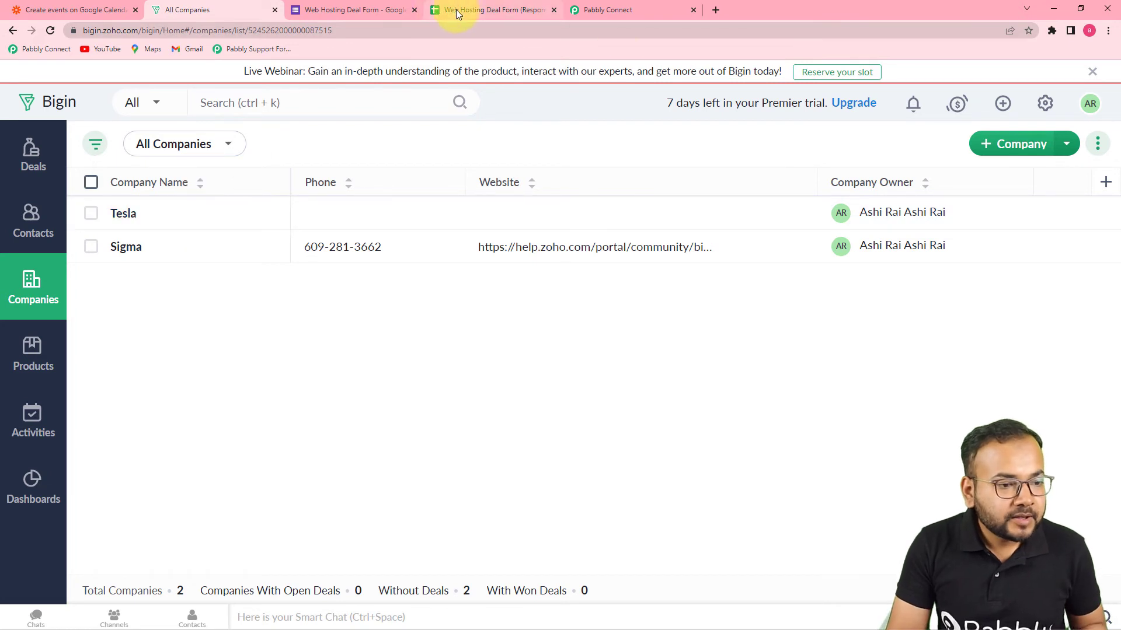
{"action": "left_click", "coordinate": [625, 15]}
{"action": "scroll", "coordinate": [458, 200], "scroll_direction": "down", "scroll_amount": 1}
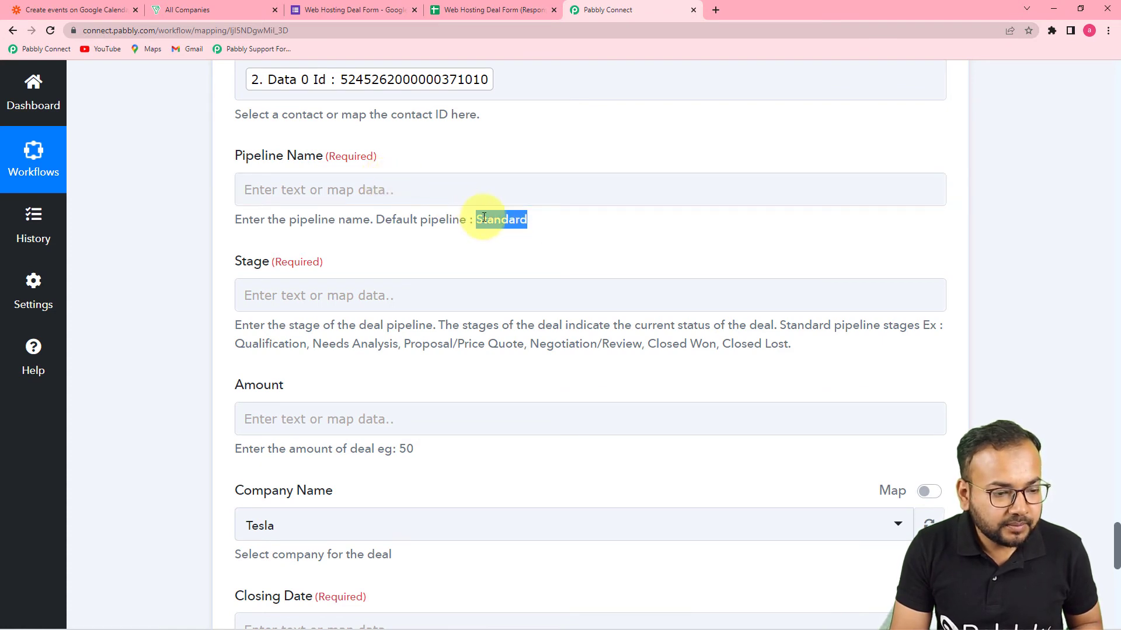
{"action": "left_click", "coordinate": [503, 230]}
{"action": "left_click", "coordinate": [415, 190]}
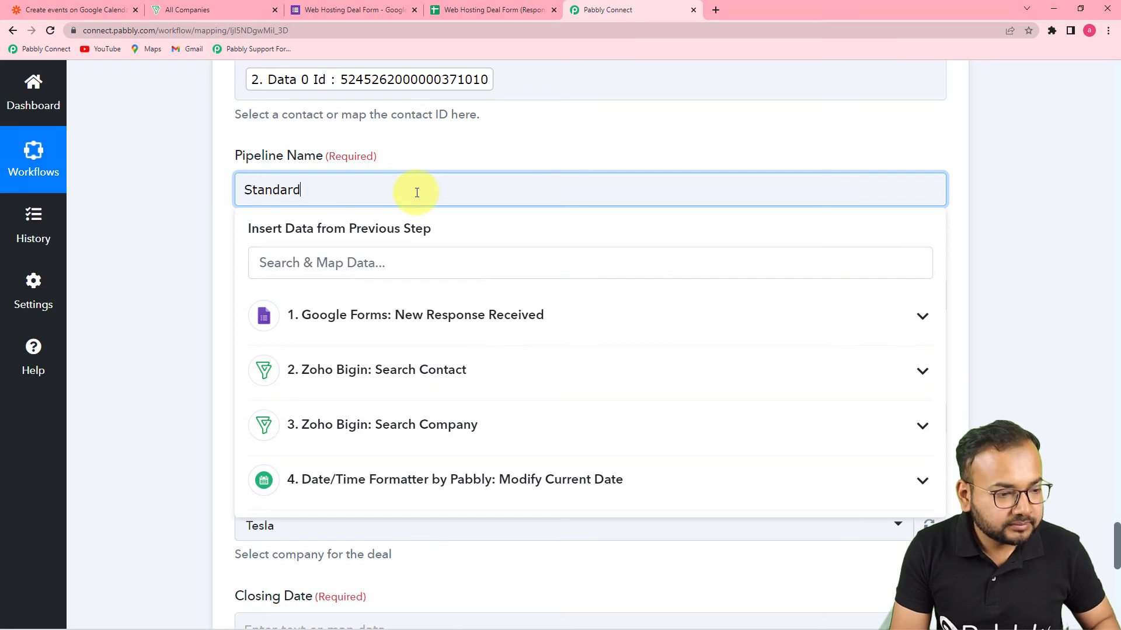
{"action": "left_click", "coordinate": [188, 196]}
Review the pipeline stages on the Deals board in Zoho Bigin and return to the Pabbly Connect workflow.
{"action": "scroll", "coordinate": [188, 196], "scroll_direction": "down", "scroll_amount": 2}
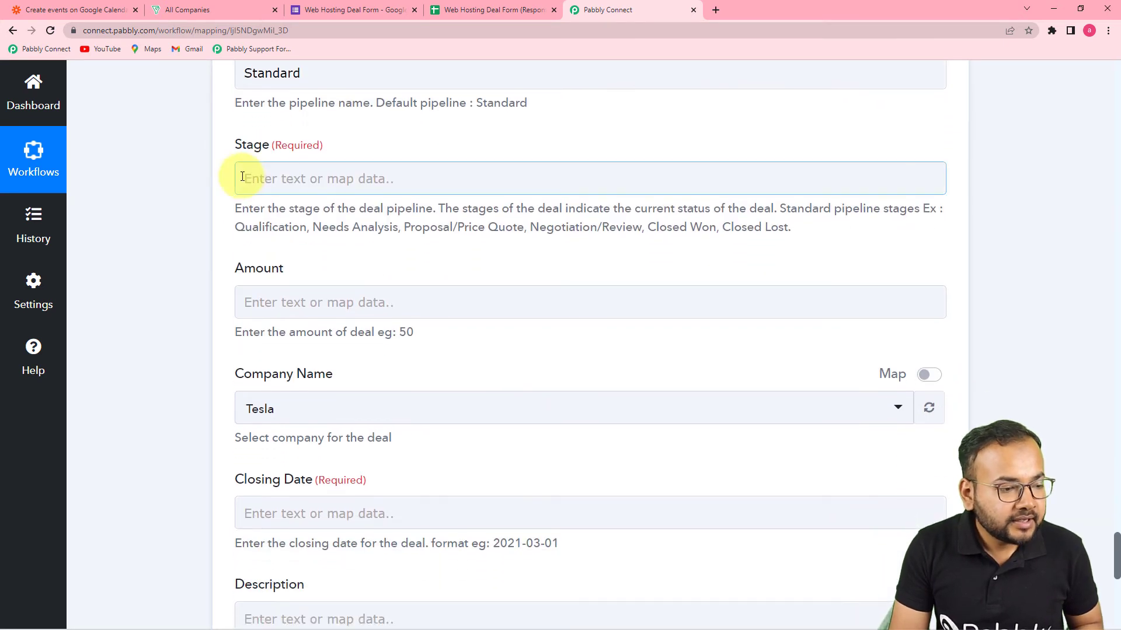
{"action": "left_click", "coordinate": [209, 10]}
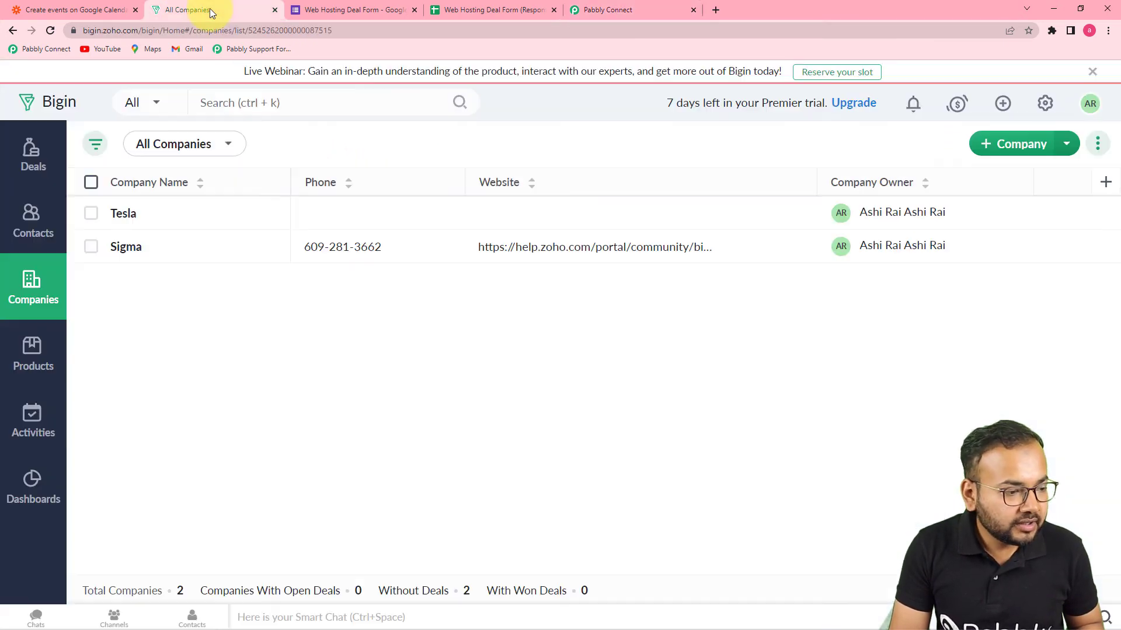
{"action": "left_click", "coordinate": [27, 157]}
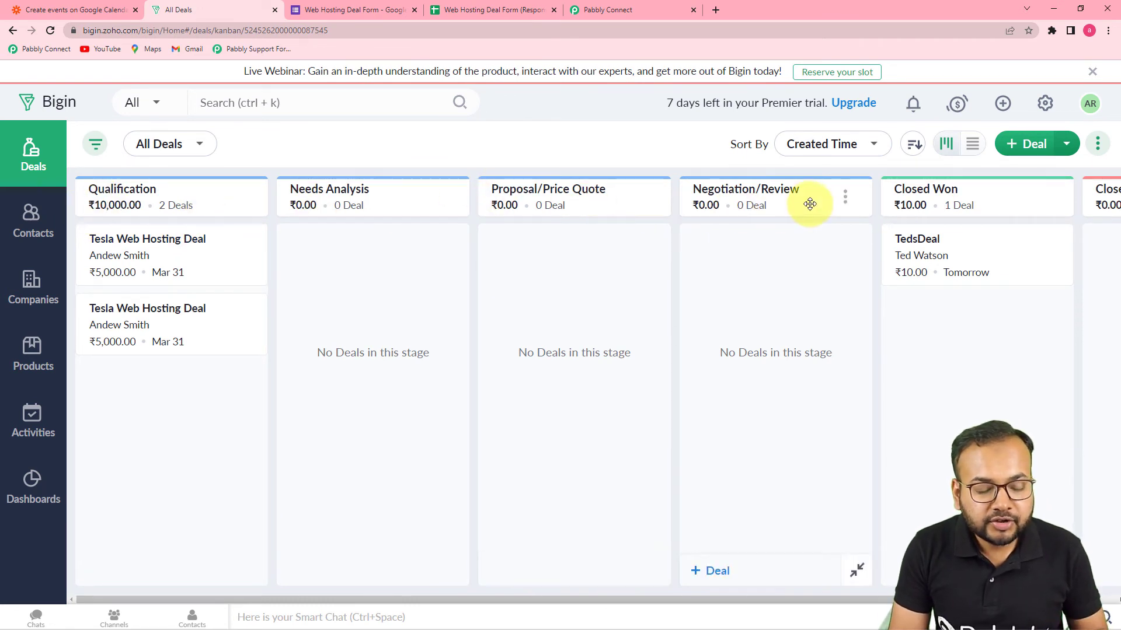
{"action": "left_click_drag", "start_coordinate": [583, 597], "coordinate": [508, 608]}
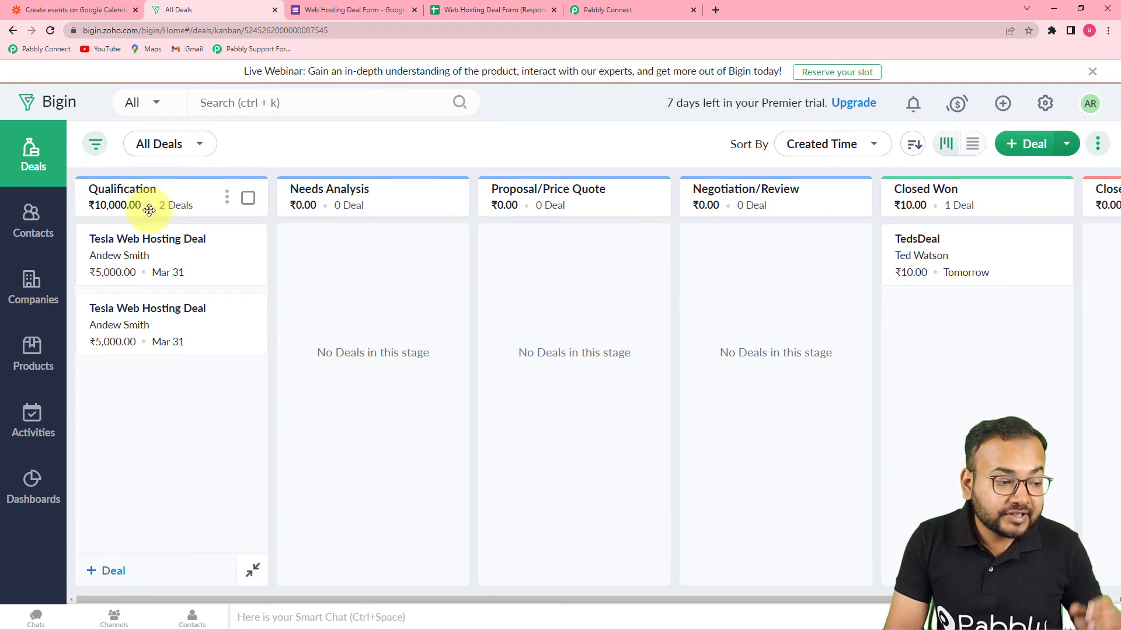
{"action": "left_click", "coordinate": [637, 7]}
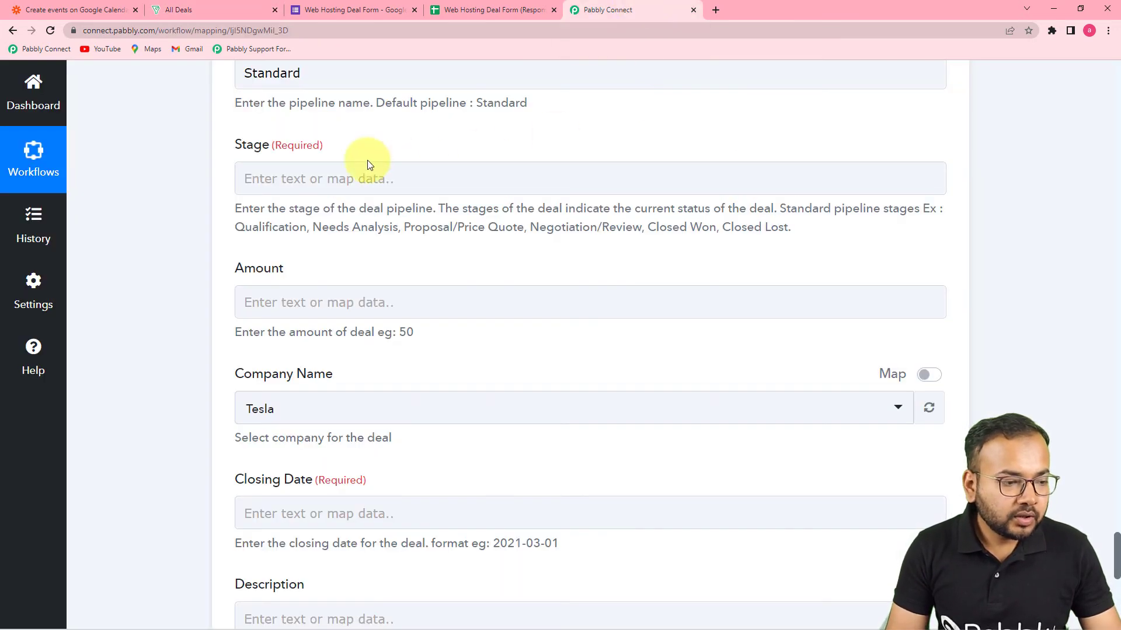
Set the deal's Stage to Qualification, copied from the example stages below the field.
{"action": "left_click", "coordinate": [332, 188]}
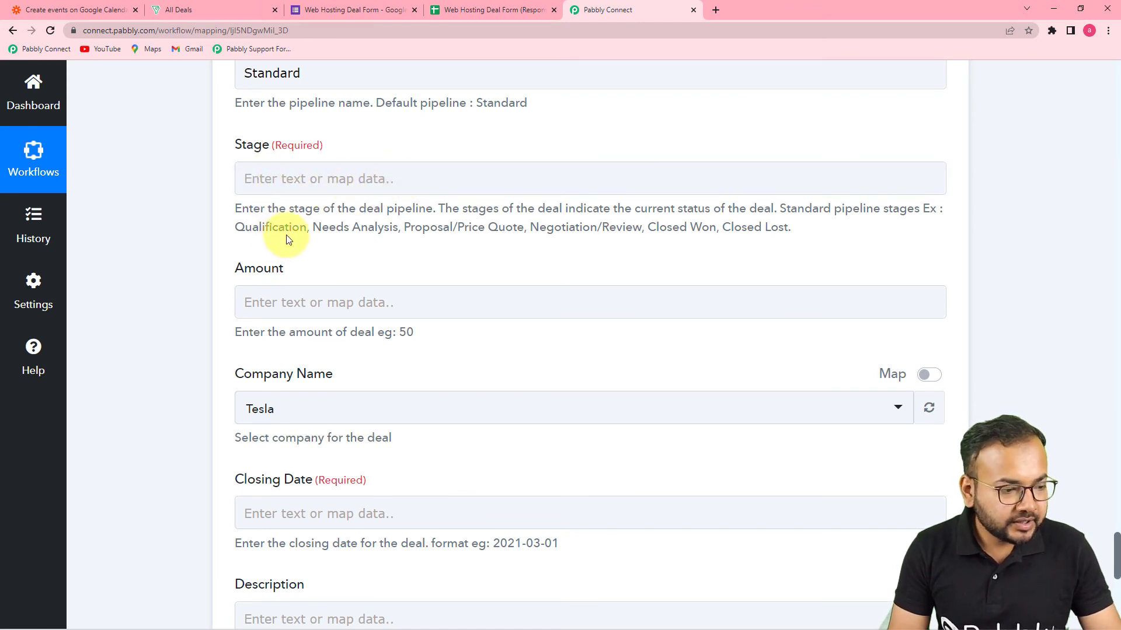
{"action": "right_click", "coordinate": [239, 229]}
{"action": "left_click", "coordinate": [261, 241]}
{"action": "left_click", "coordinate": [268, 181]}
{"action": "right_click", "coordinate": [276, 183]}
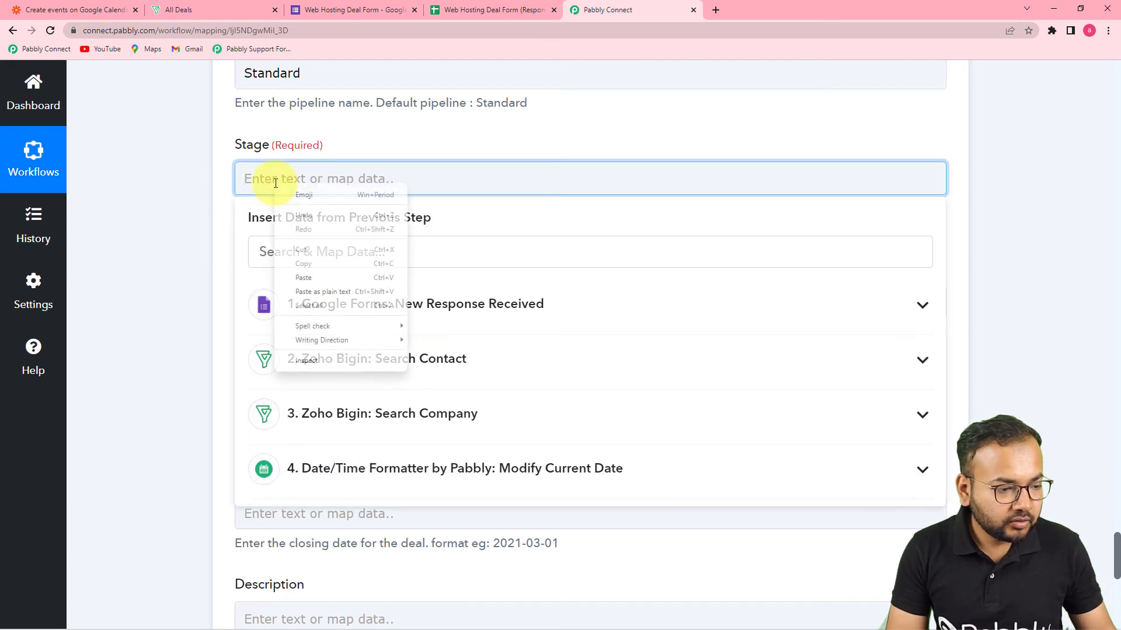
{"action": "left_click", "coordinate": [304, 277]}
{"action": "left_click", "coordinate": [191, 230]}
Check the Web Hosting Deal Form's response and its description in Google Forms for the plan's price.
{"action": "scroll", "coordinate": [192, 230], "scroll_direction": "down", "scroll_amount": 2}
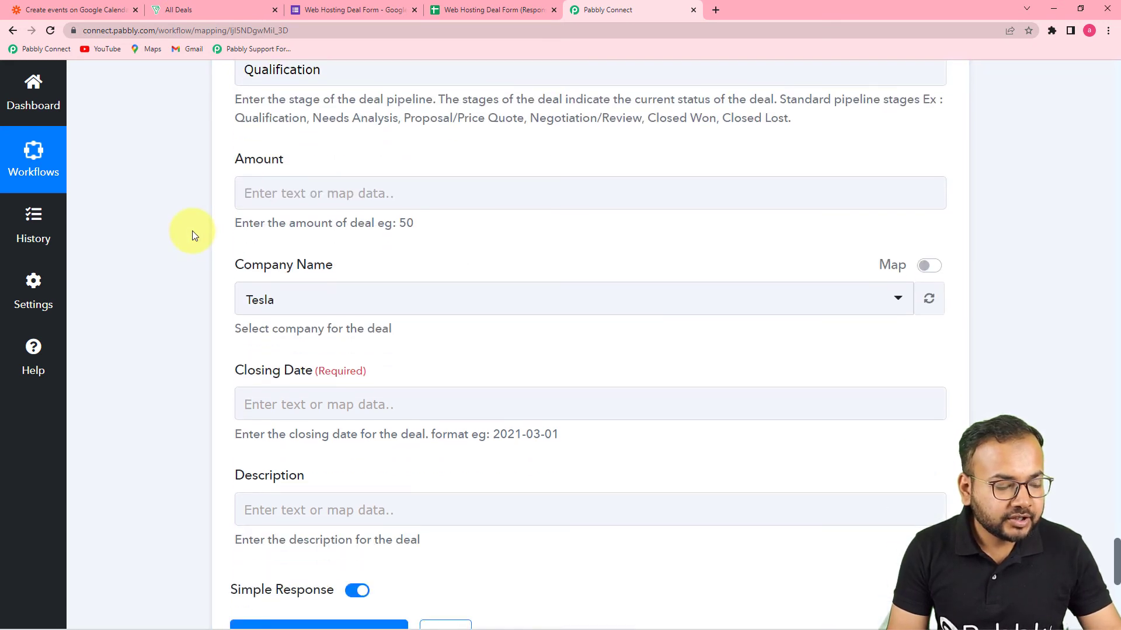
{"action": "left_click", "coordinate": [376, 10]}
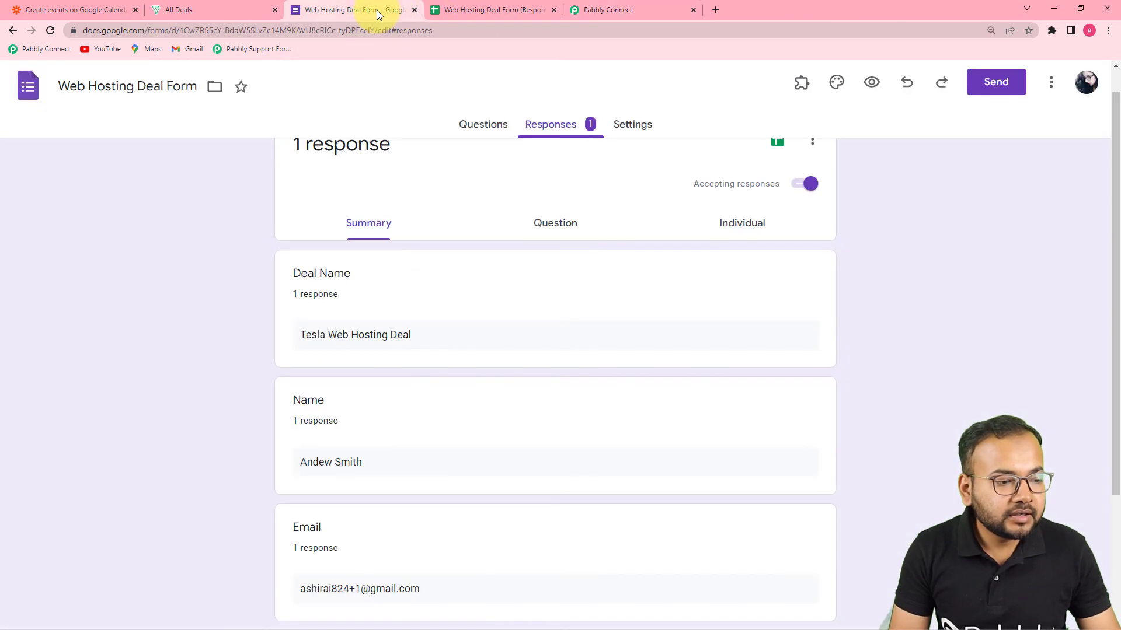
{"action": "scroll", "coordinate": [407, 298], "scroll_direction": "down", "scroll_amount": 1}
{"action": "scroll", "coordinate": [407, 298], "scroll_direction": "up", "scroll_amount": 1}
{"action": "scroll", "coordinate": [406, 297], "scroll_direction": "down", "scroll_amount": 1}
{"action": "scroll", "coordinate": [407, 297], "scroll_direction": "down", "scroll_amount": 1}
{"action": "scroll", "coordinate": [407, 297], "scroll_direction": "up", "scroll_amount": 3}
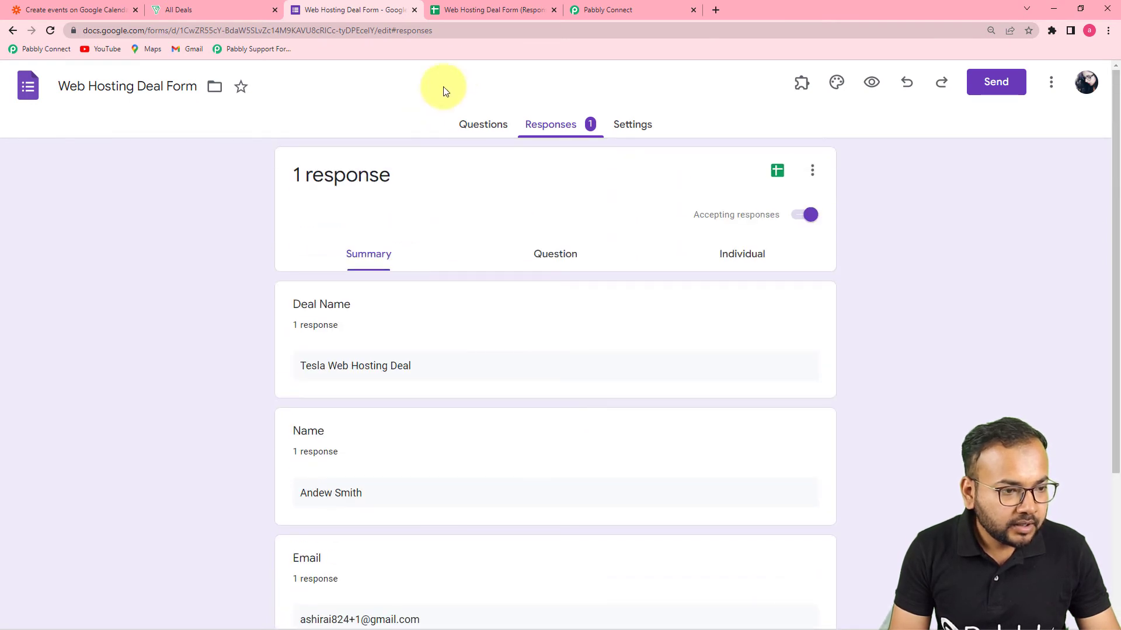
{"action": "left_click", "coordinate": [484, 129]}
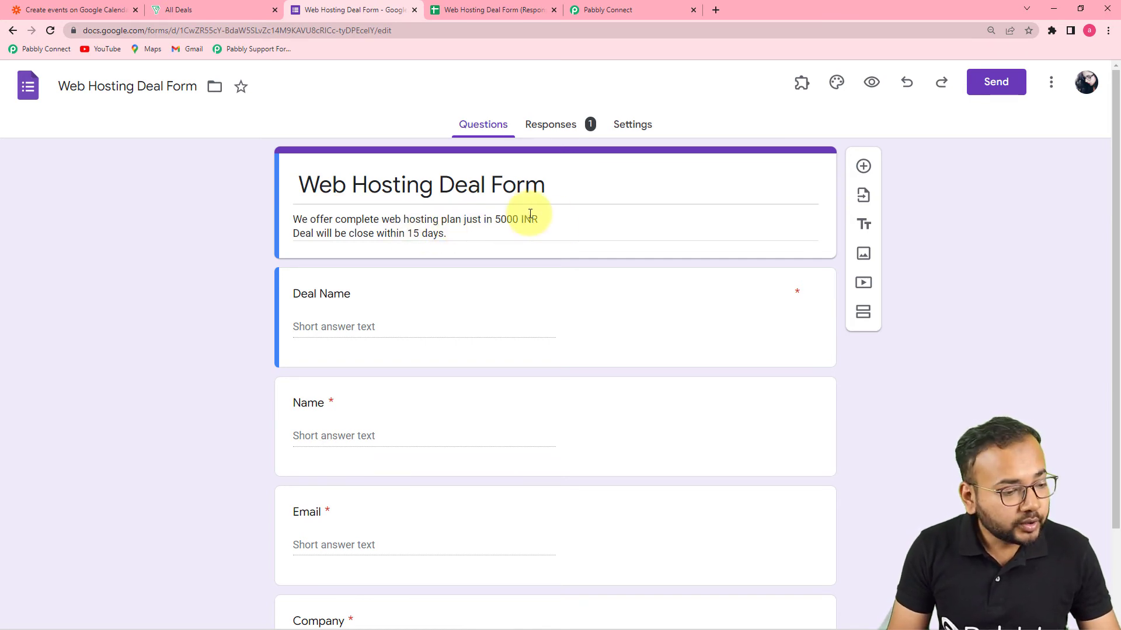
Return to the Pabbly Connect workflow and set the deal's Amount to 5000.
{"action": "left_click", "coordinate": [628, 7]}
{"action": "left_click", "coordinate": [466, 185]}
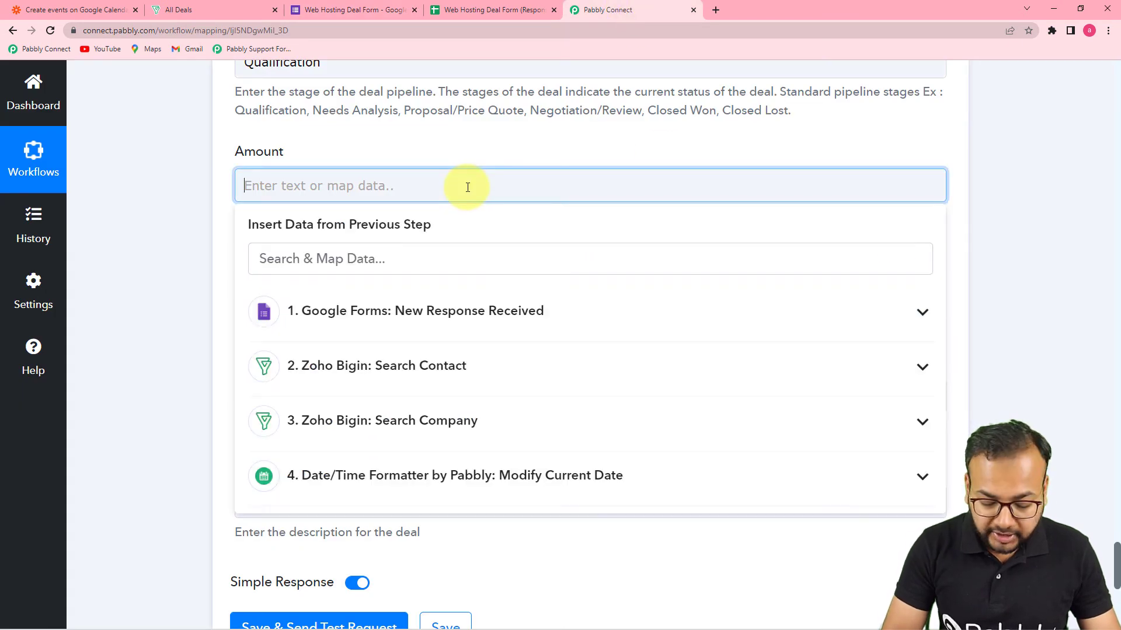
{"action": "left_click", "coordinate": [380, 155]}
Check the company ID in the response received by the Zoho Bigin Search Company step.
{"action": "scroll", "coordinate": [351, 222], "scroll_direction": "down", "scroll_amount": 1}
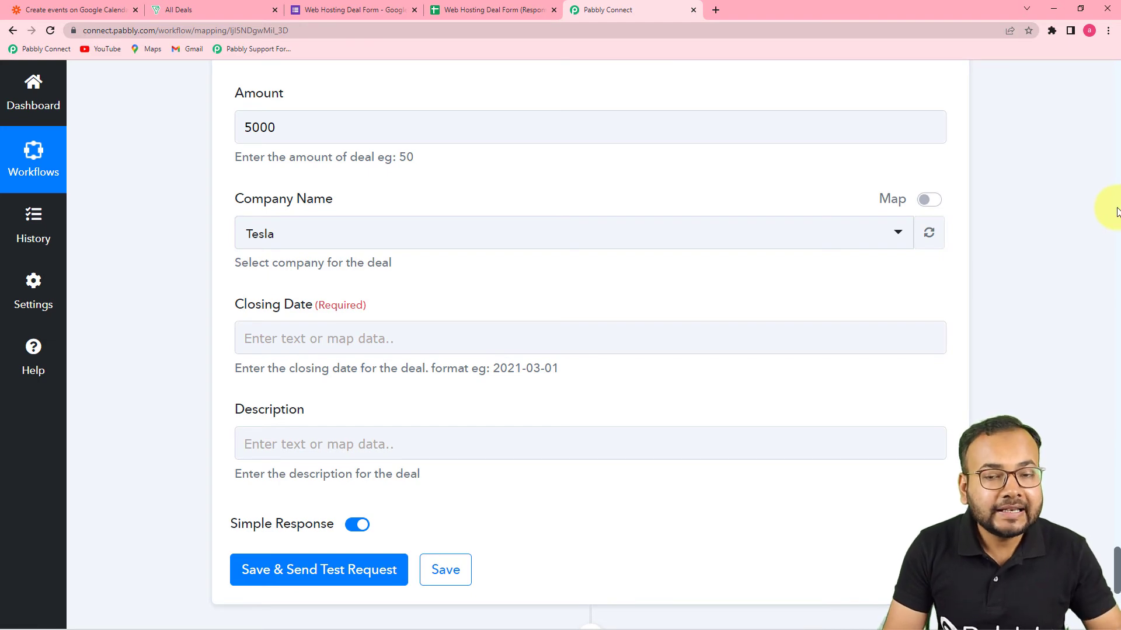
{"action": "scroll", "coordinate": [1116, 216], "scroll_direction": "up", "scroll_amount": 20}
{"action": "scroll", "coordinate": [1117, 225], "scroll_direction": "up", "scroll_amount": 15}
{"action": "scroll", "coordinate": [1115, 221], "scroll_direction": "up", "scroll_amount": 8}
{"action": "scroll", "coordinate": [583, 304], "scroll_direction": "down", "scroll_amount": 3}
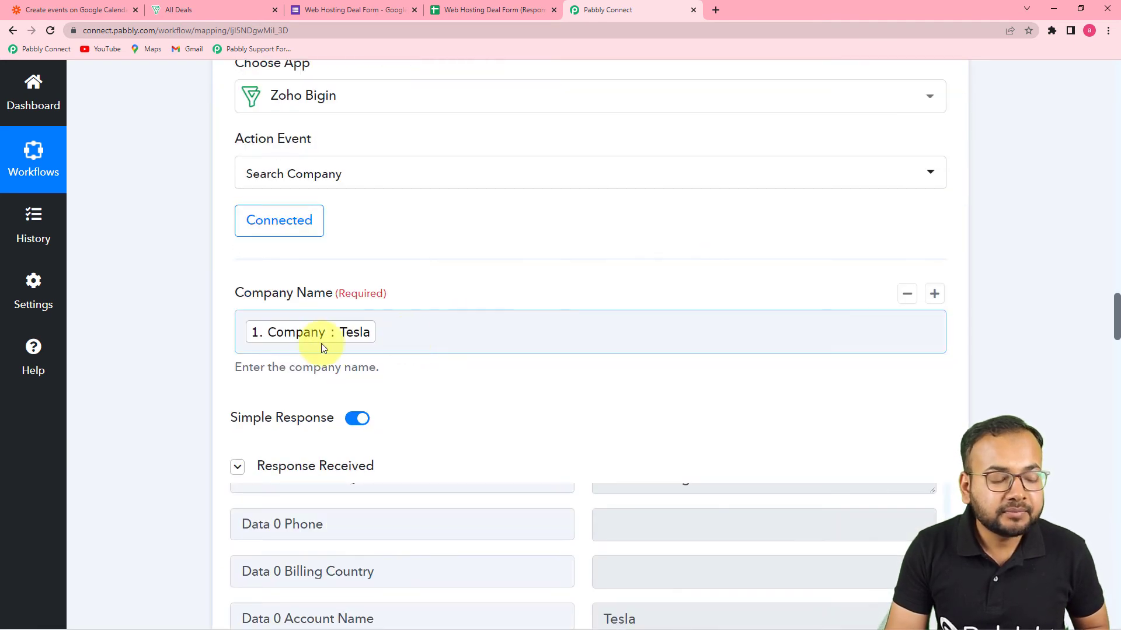
{"action": "scroll", "coordinate": [310, 346], "scroll_direction": "down", "scroll_amount": 8}
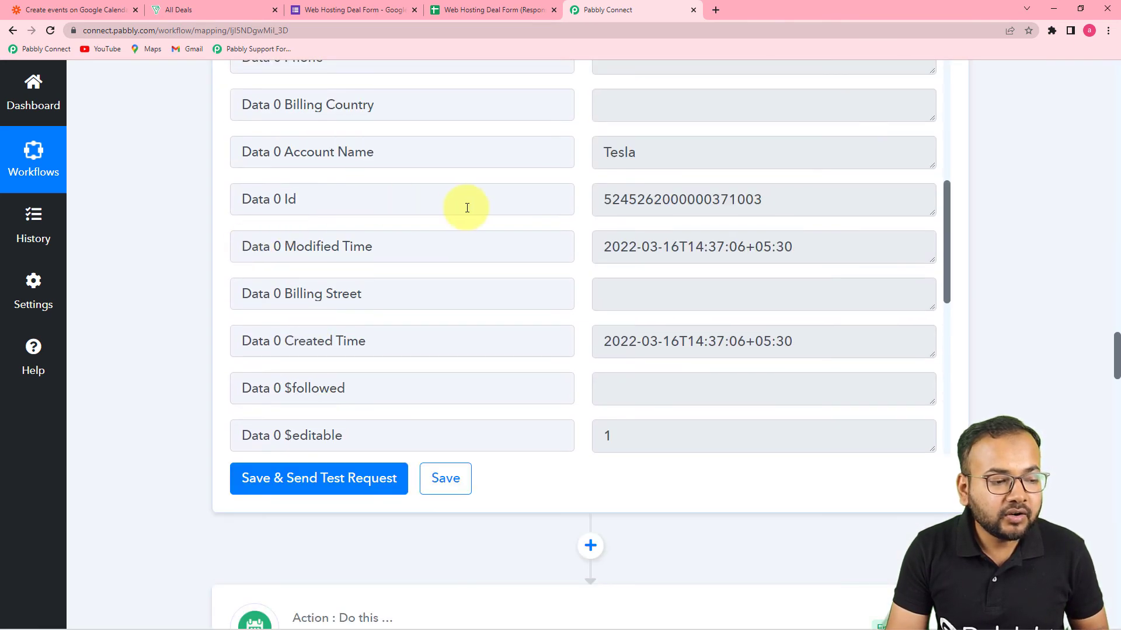
{"action": "scroll", "coordinate": [1016, 328], "scroll_direction": "down", "scroll_amount": 20}
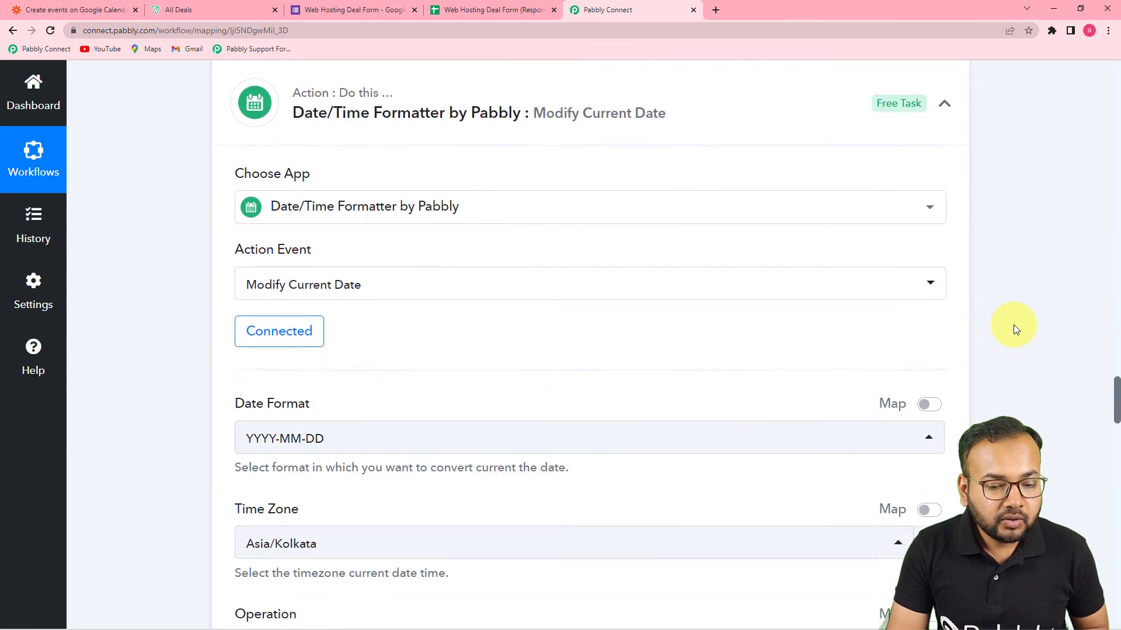
{"action": "scroll", "coordinate": [1013, 324], "scroll_direction": "down", "scroll_amount": 14}
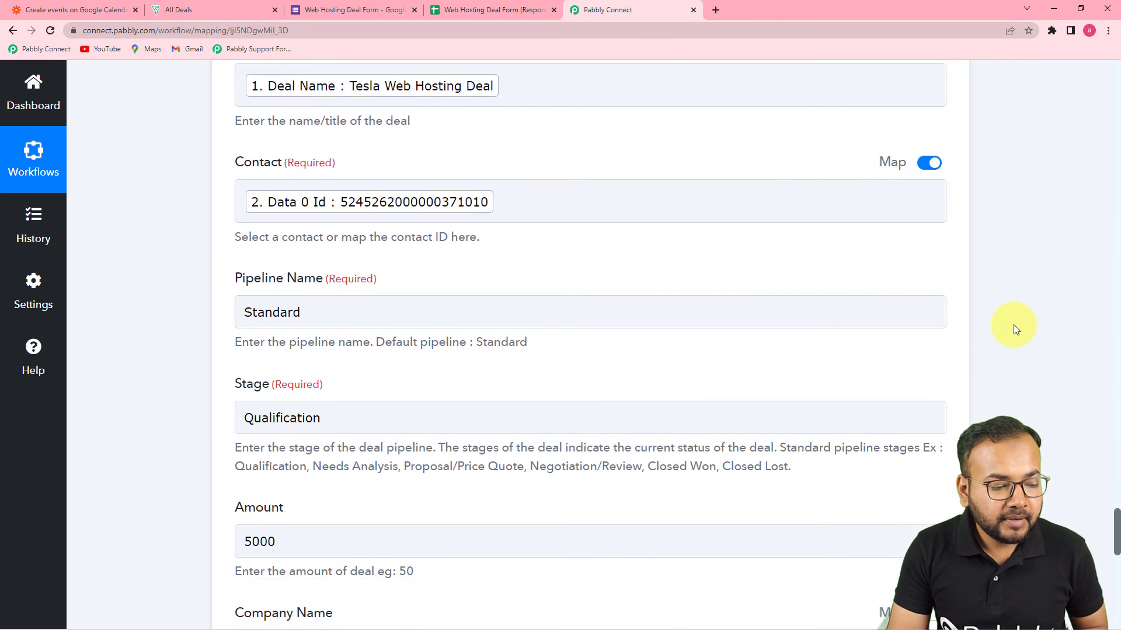
Map the deal's Company Name to the Data 0 Id from the Zoho Bigin Search Company step.
{"action": "scroll", "coordinate": [1014, 324], "scroll_direction": "up", "scroll_amount": 3}
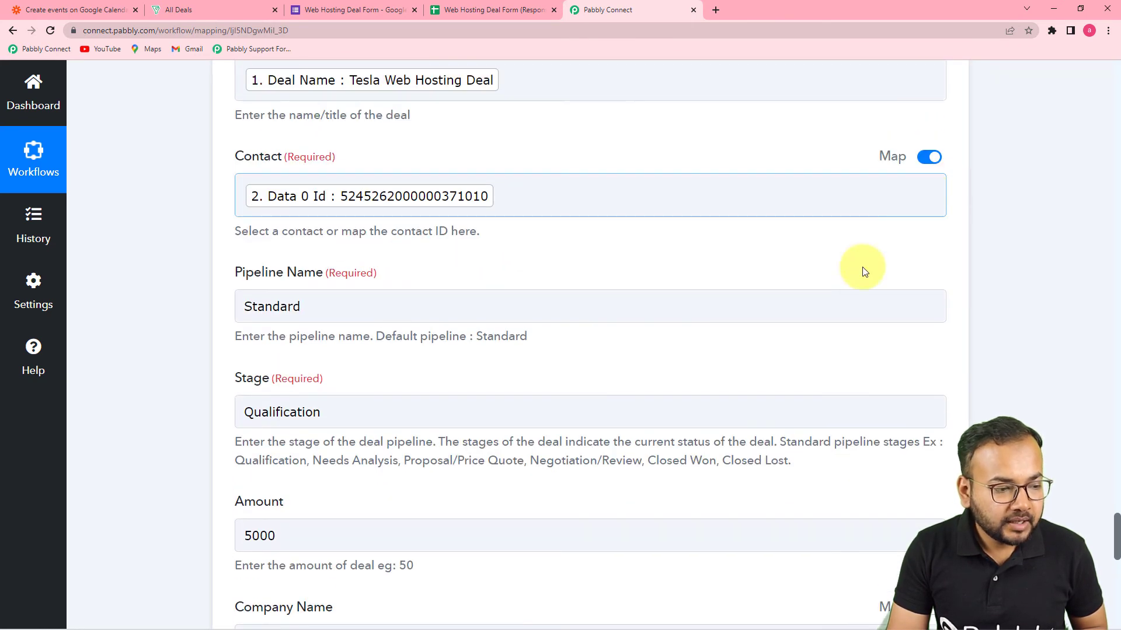
{"action": "scroll", "coordinate": [499, 390], "scroll_direction": "down", "scroll_amount": 8}
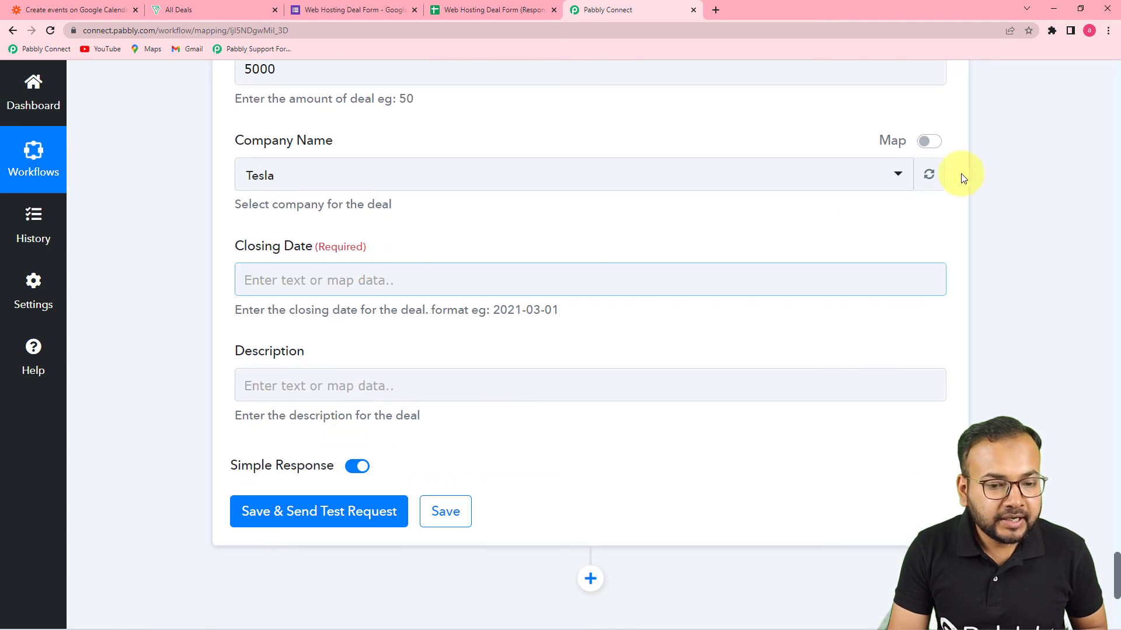
{"action": "left_click_drag", "start_coordinate": [475, 188], "coordinate": [242, 175]}
{"action": "key", "text": "BackSpace"}
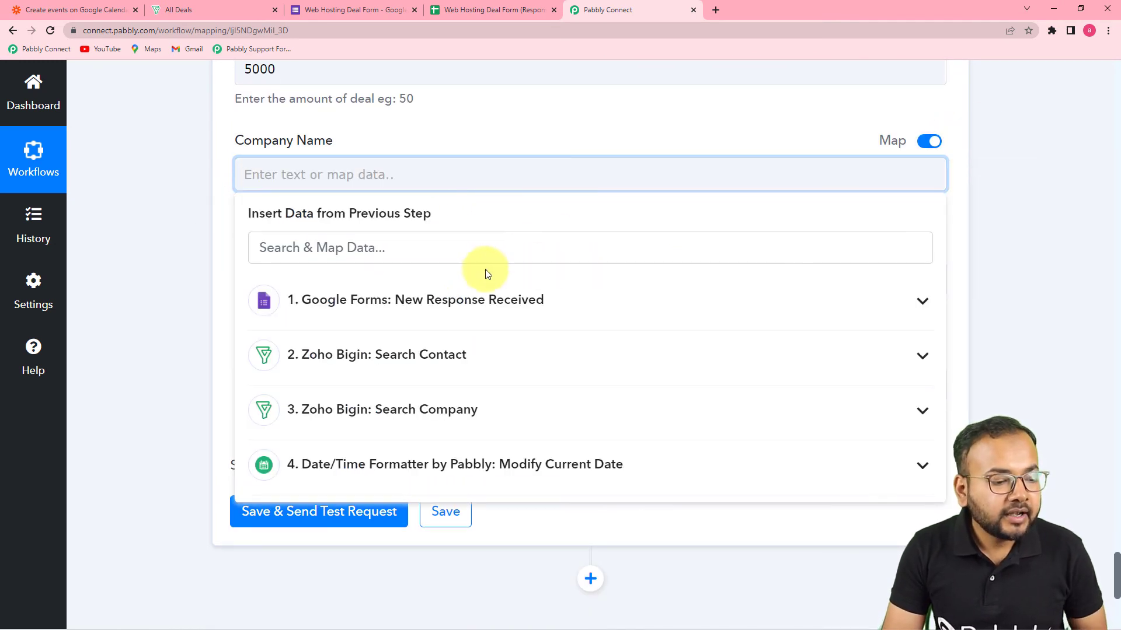
{"action": "left_click", "coordinate": [416, 419]}
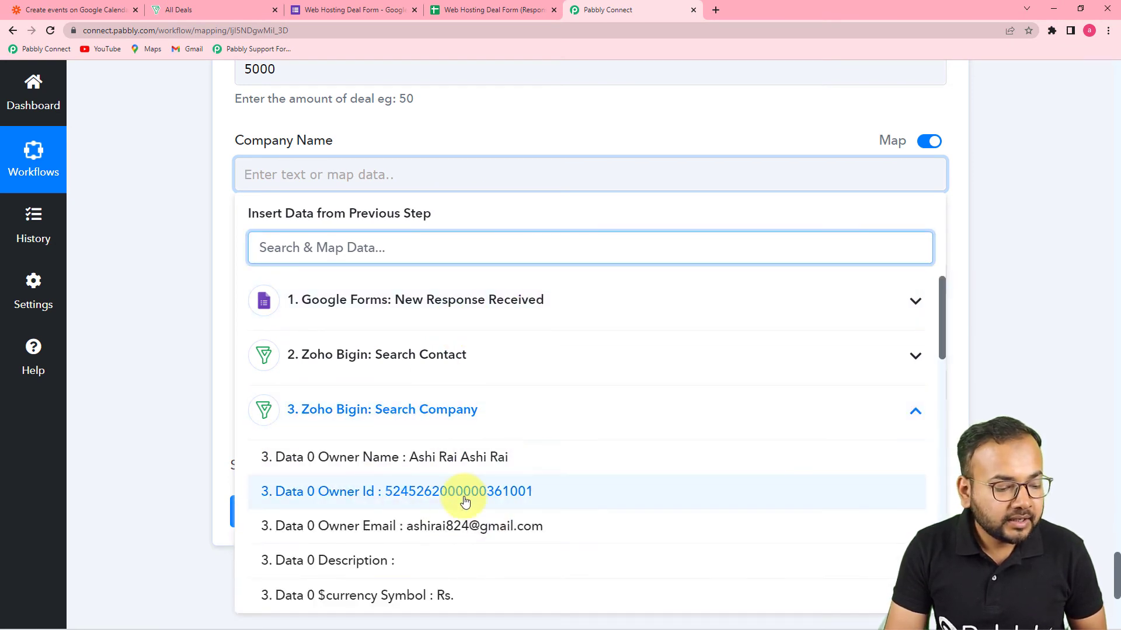
{"action": "scroll", "coordinate": [390, 500], "scroll_direction": "down", "scroll_amount": 10}
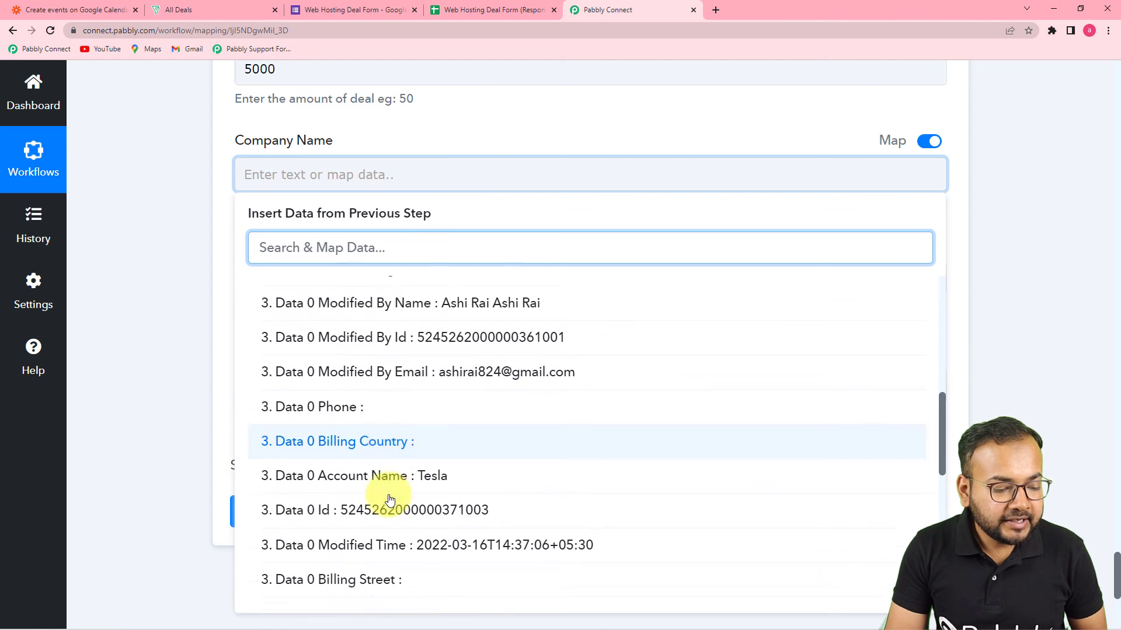
{"action": "left_click", "coordinate": [361, 391]}
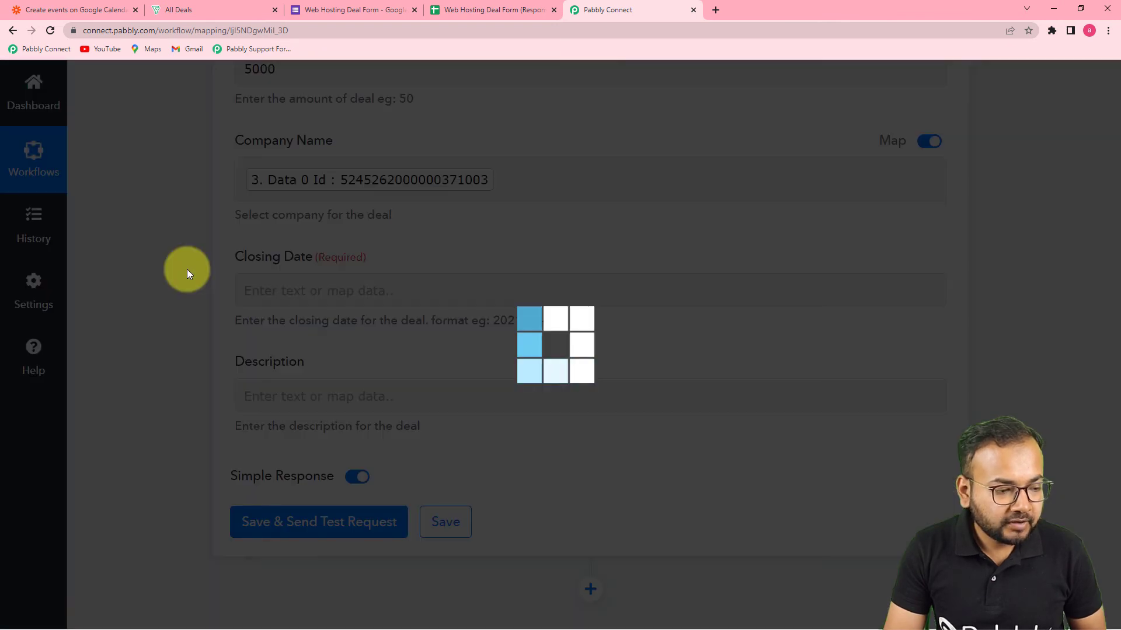
{"action": "left_click", "coordinate": [187, 272]}
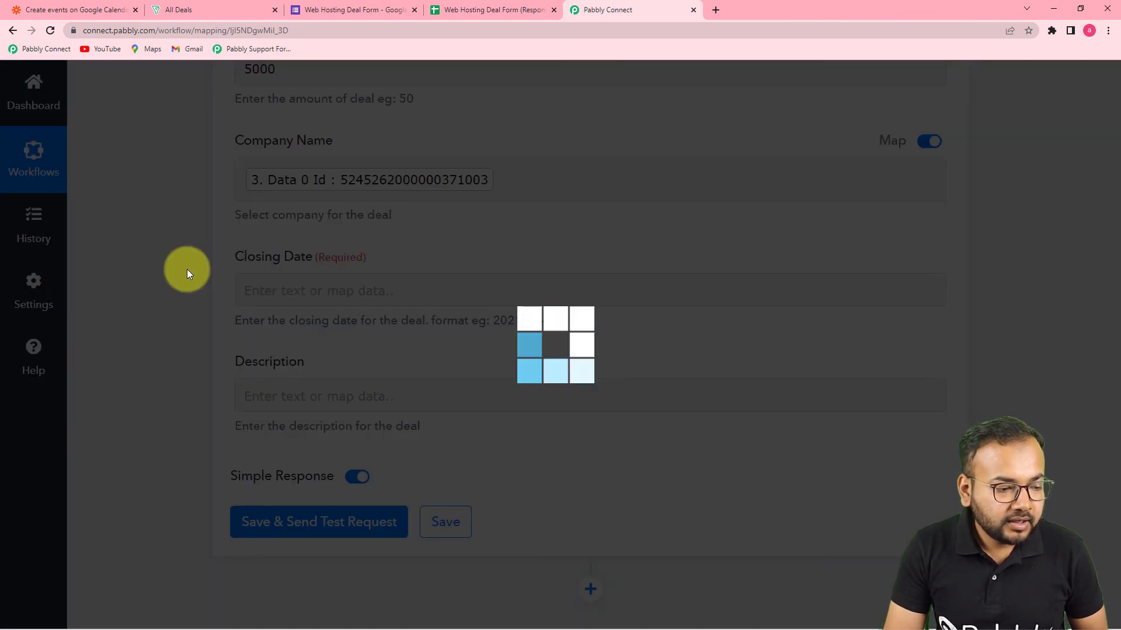
Review the Date/Time Formatter step's operation, unit, value and resulting date against the Closing Date format.
{"action": "scroll", "coordinate": [187, 272], "scroll_direction": "down", "scroll_amount": 1}
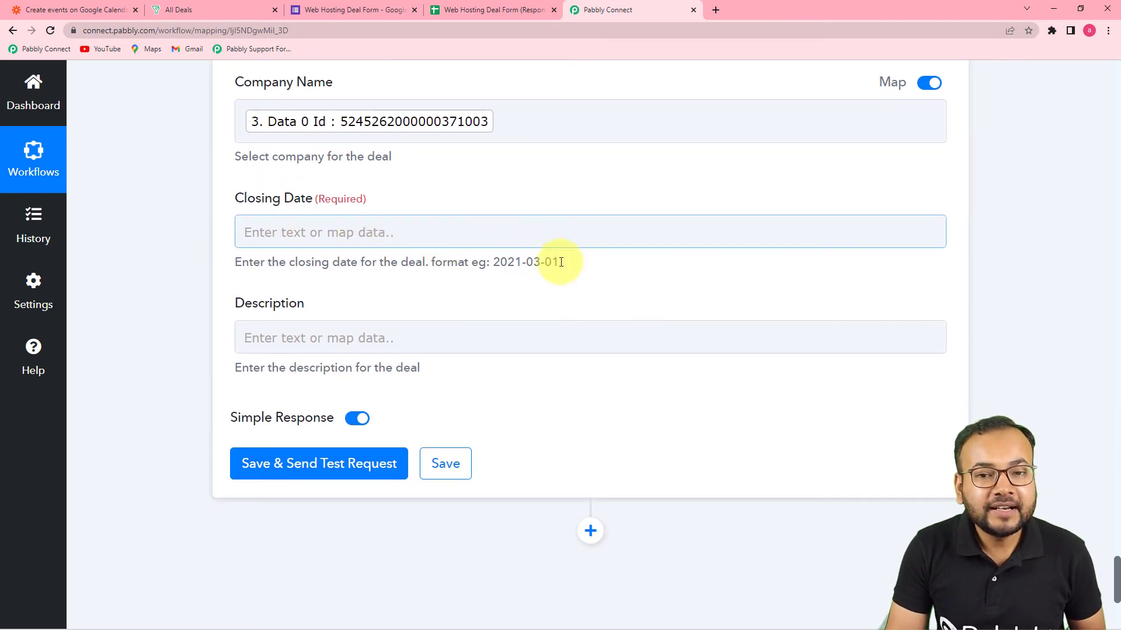
{"action": "scroll", "coordinate": [642, 327], "scroll_direction": "up", "scroll_amount": 10}
{"action": "scroll", "coordinate": [644, 332], "scroll_direction": "up", "scroll_amount": 15}
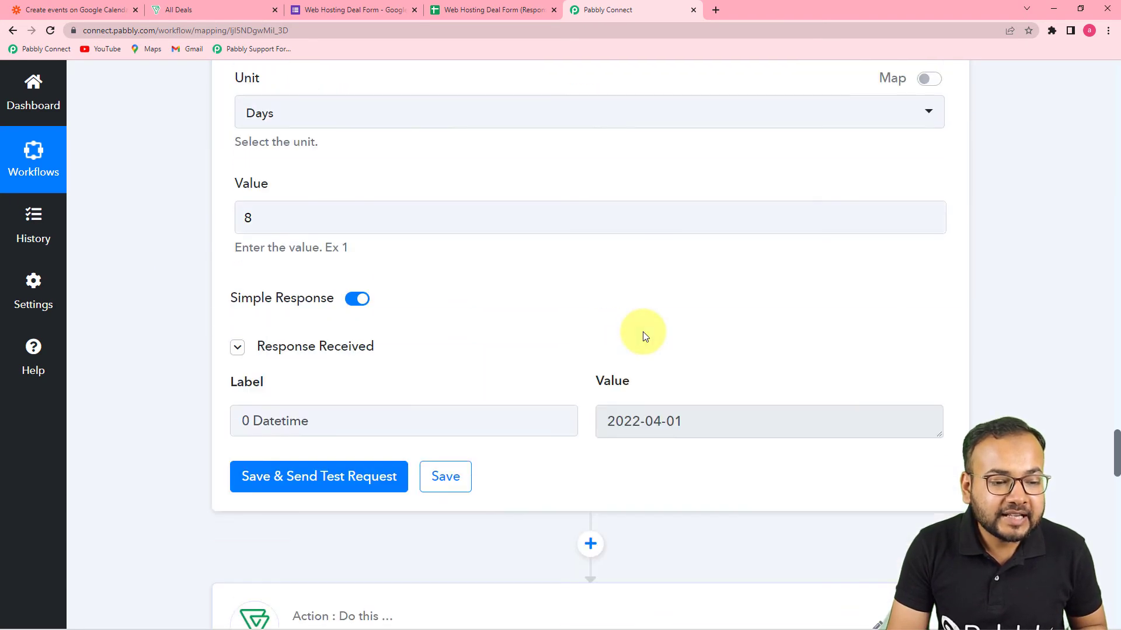
{"action": "scroll", "coordinate": [444, 281], "scroll_direction": "up", "scroll_amount": 4}
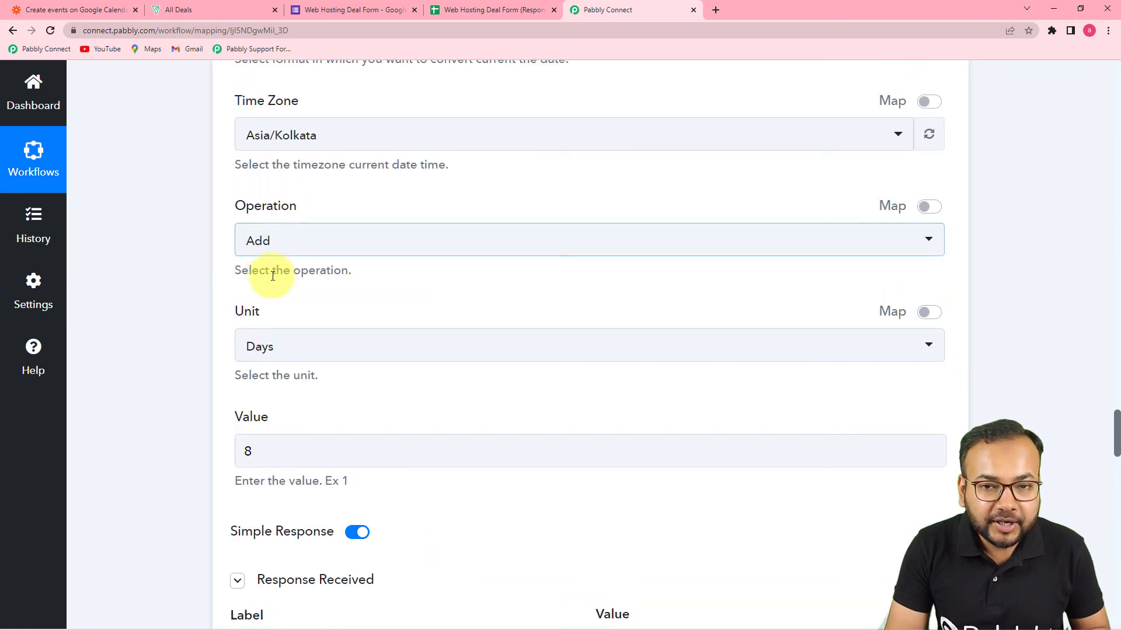
{"action": "scroll", "coordinate": [245, 293], "scroll_direction": "down", "scroll_amount": 5}
{"action": "scroll", "coordinate": [239, 302], "scroll_direction": "down", "scroll_amount": 2}
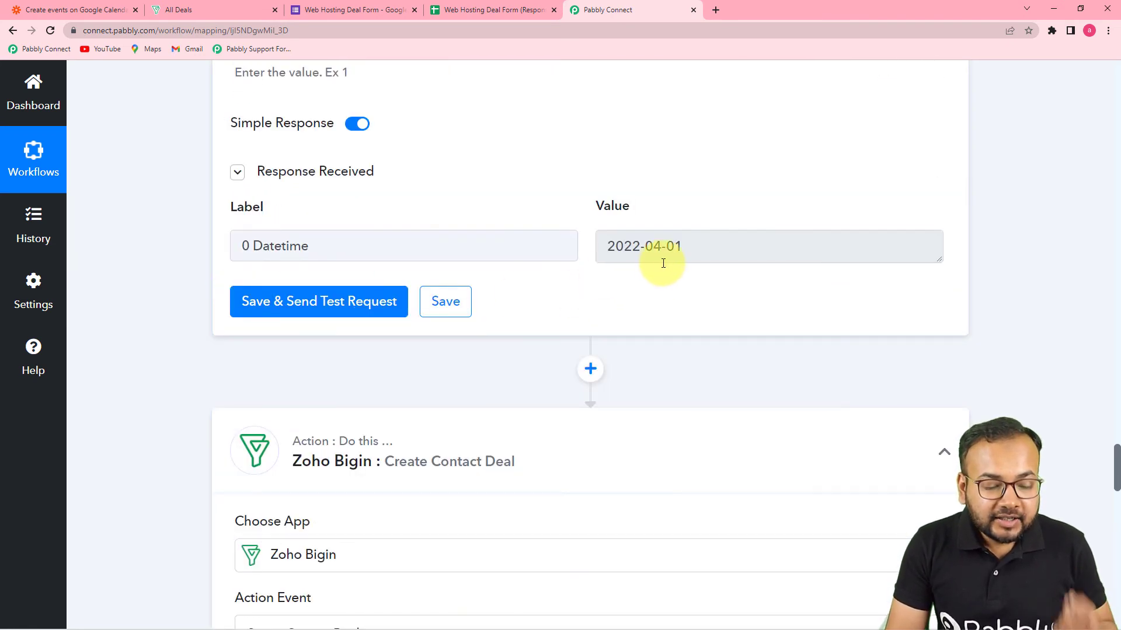
{"action": "scroll", "coordinate": [671, 270], "scroll_direction": "down", "scroll_amount": 15}
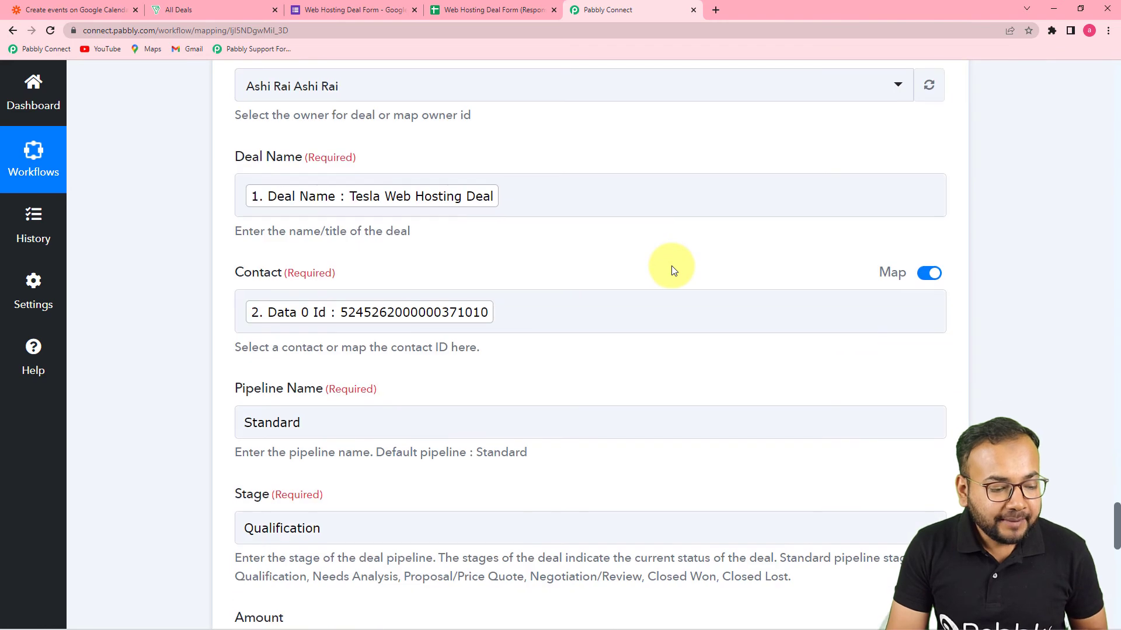
{"action": "scroll", "coordinate": [671, 270], "scroll_direction": "down", "scroll_amount": 8}
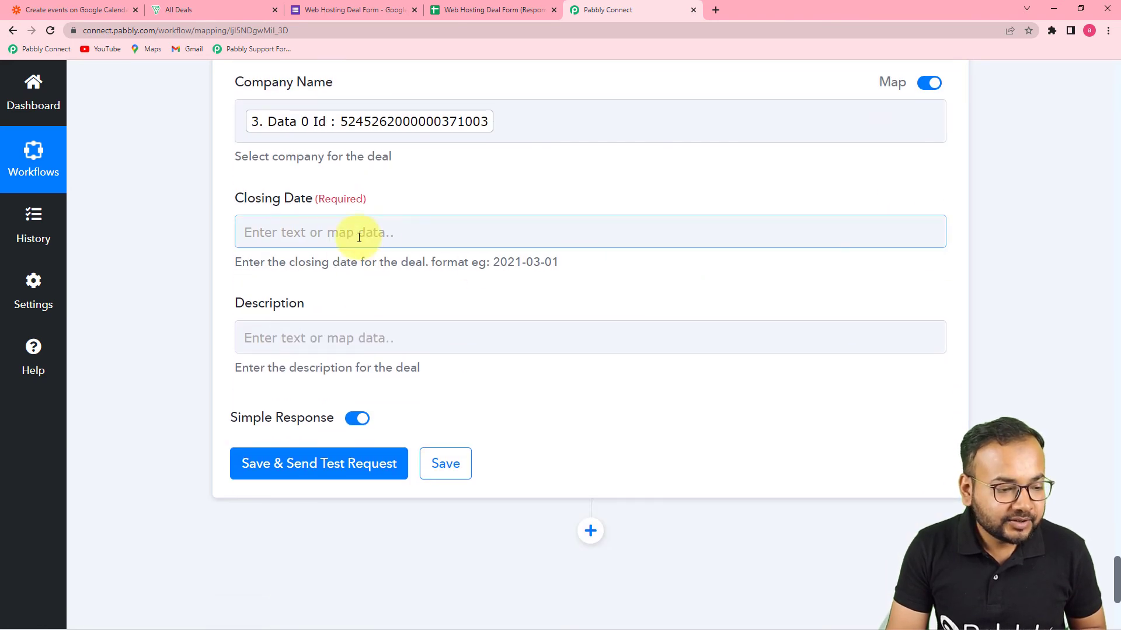
Map the deal's Closing Date to the 0 Datetime value from the Date/Time Formatter step.
{"action": "left_click", "coordinate": [359, 236]}
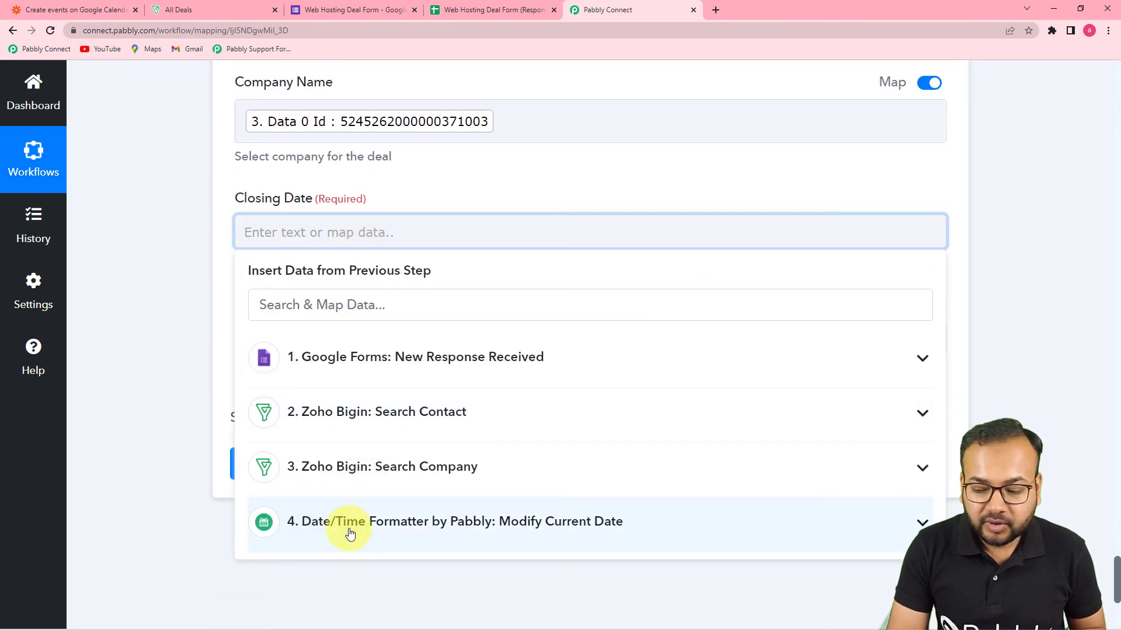
{"action": "left_click", "coordinate": [349, 532]}
{"action": "scroll", "coordinate": [362, 496], "scroll_direction": "down", "scroll_amount": 2}
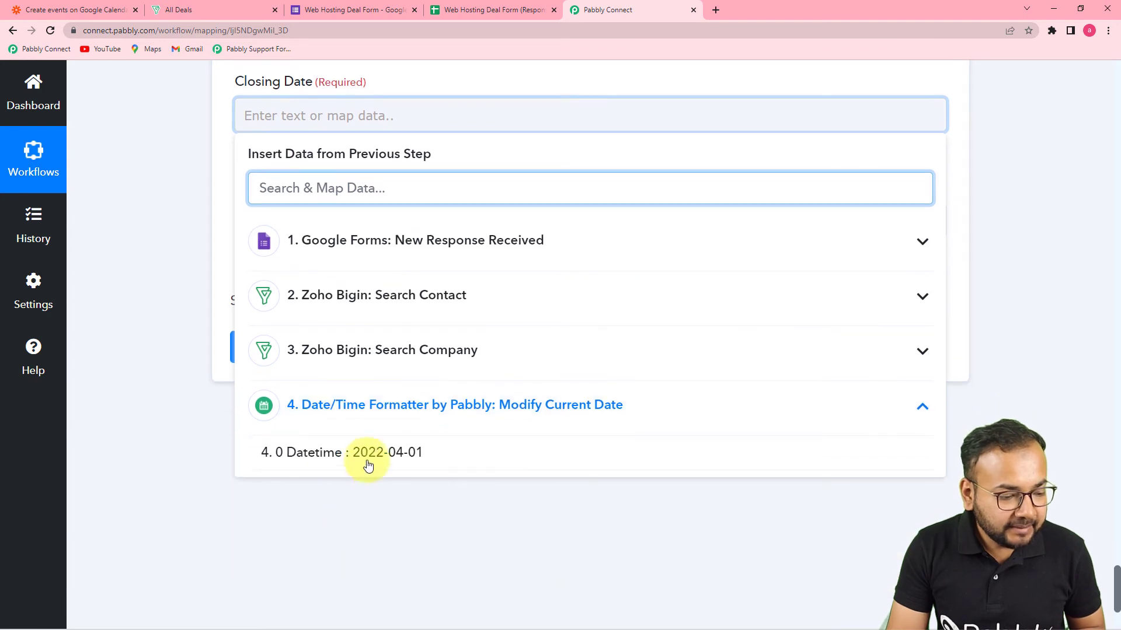
{"action": "left_click", "coordinate": [408, 453]}
{"action": "left_click", "coordinate": [173, 322]}
Look through the Google Forms response fields available for the deal's Description, without mapping any.
{"action": "left_click", "coordinate": [376, 232]}
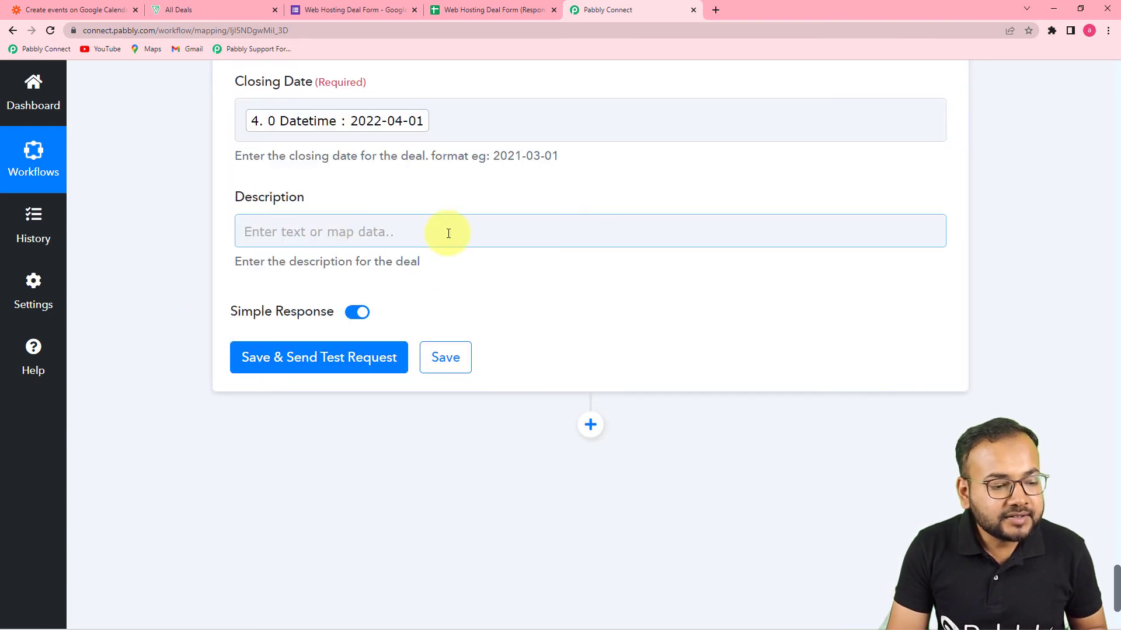
{"action": "left_click", "coordinate": [448, 233]}
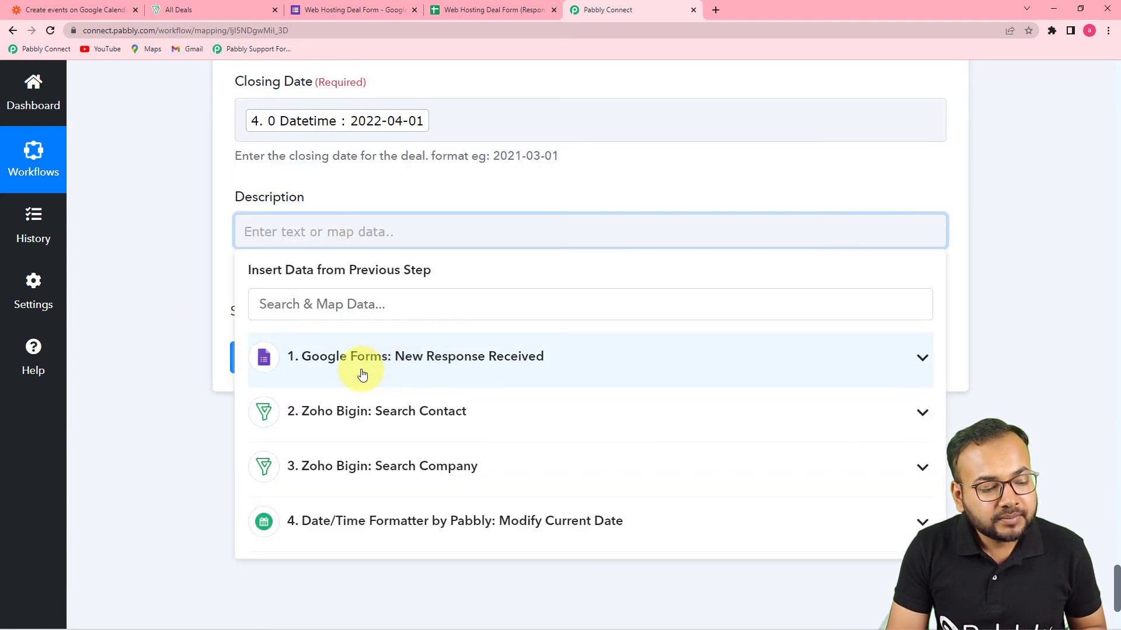
{"action": "left_click", "coordinate": [551, 358]}
{"action": "scroll", "coordinate": [433, 488], "scroll_direction": "down", "scroll_amount": 2}
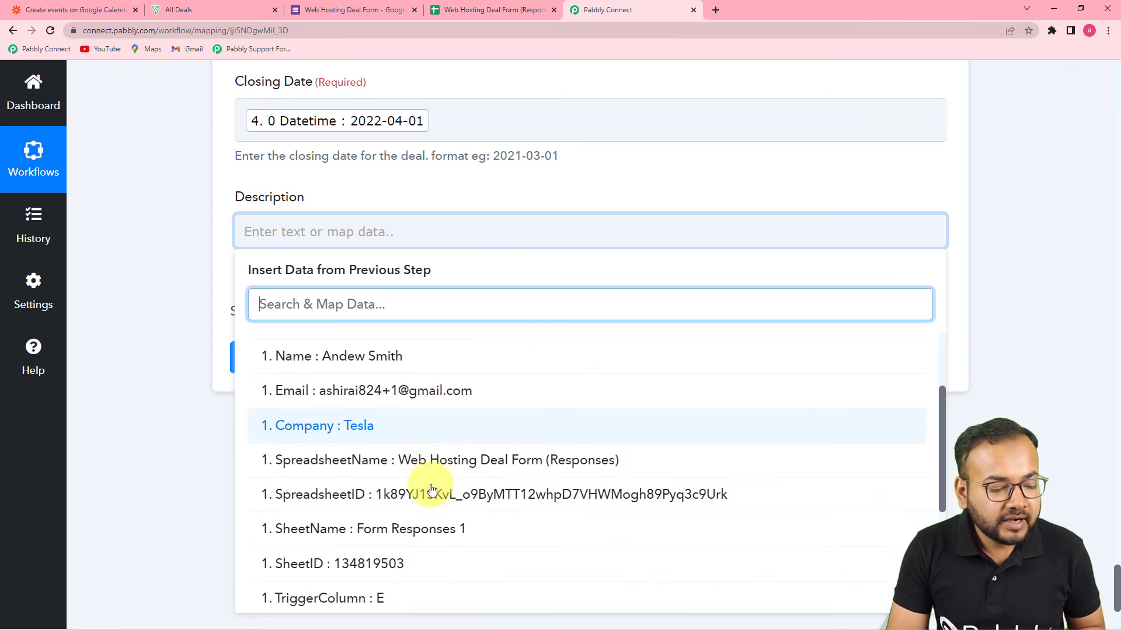
{"action": "scroll", "coordinate": [462, 451], "scroll_direction": "up", "scroll_amount": 2}
{"action": "scroll", "coordinate": [463, 451], "scroll_direction": "down", "scroll_amount": 5}
{"action": "scroll", "coordinate": [461, 450], "scroll_direction": "up", "scroll_amount": 4}
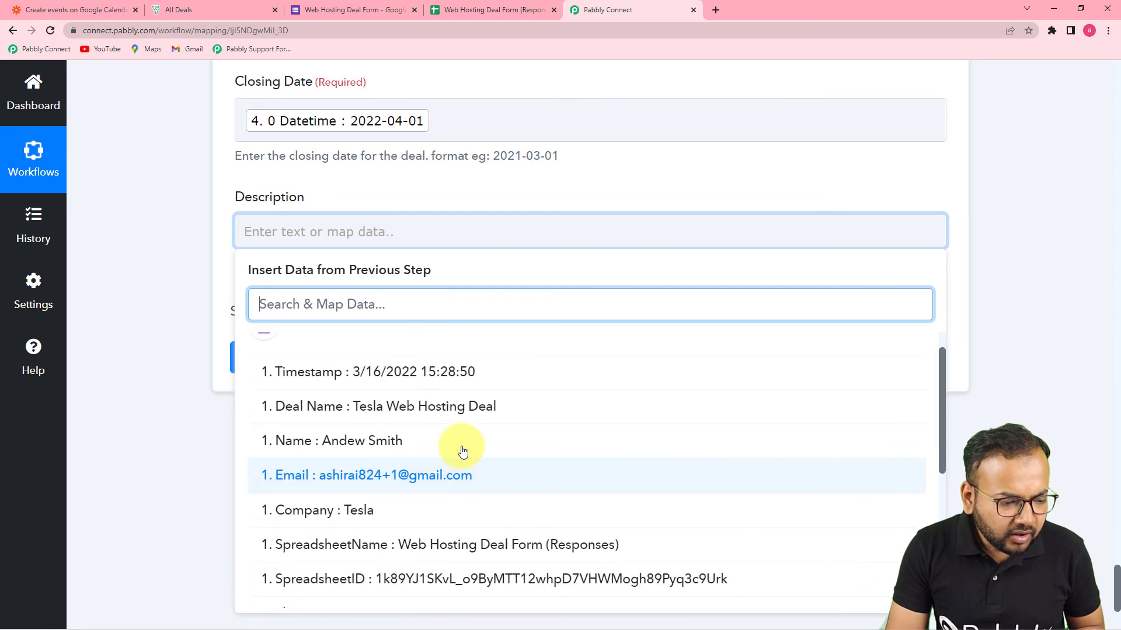
{"action": "left_click", "coordinate": [177, 323]}
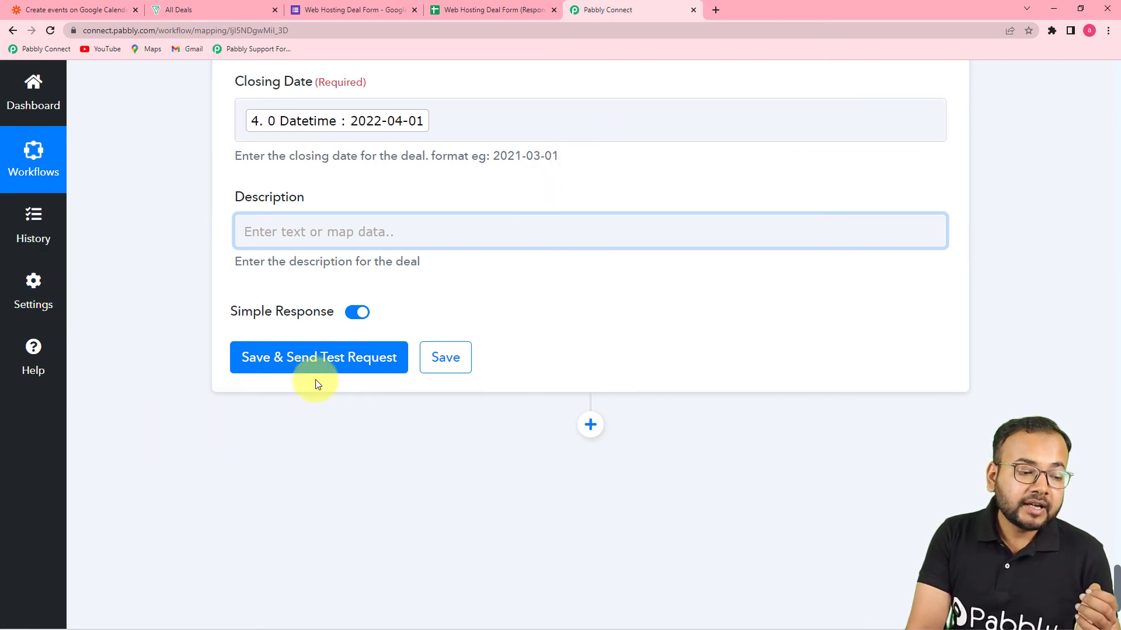
Check the deal board in Zoho Bigin, return to Pabbly Connect, and save and send the Create Contact Deal test request.
{"action": "left_click", "coordinate": [190, 11]}
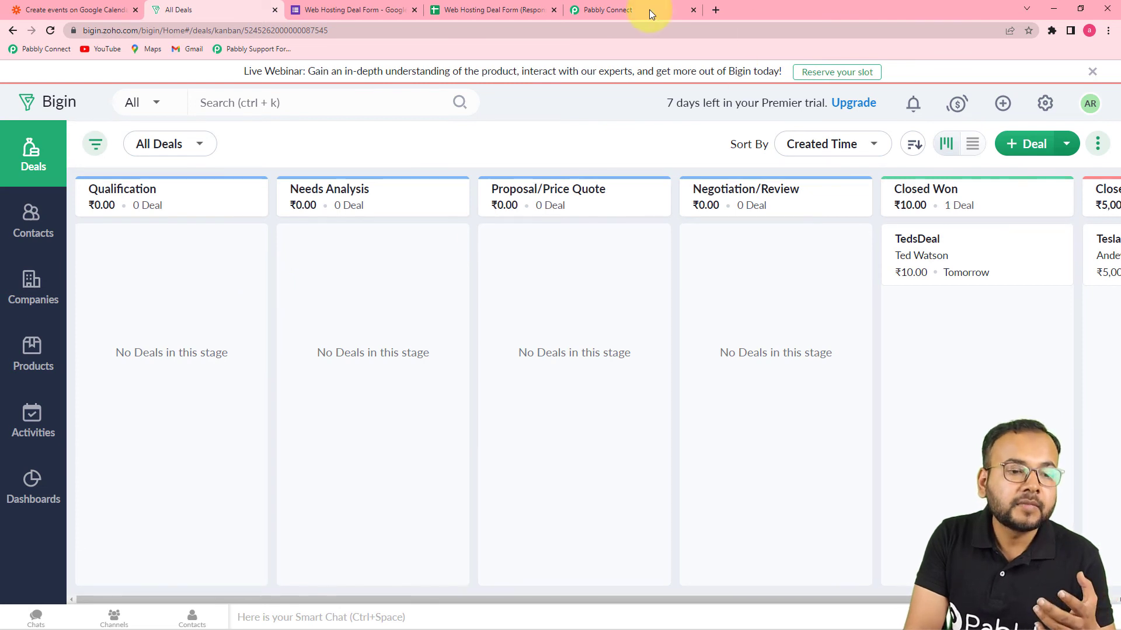
{"action": "left_click", "coordinate": [611, 11]}
{"action": "left_click", "coordinate": [378, 345]}
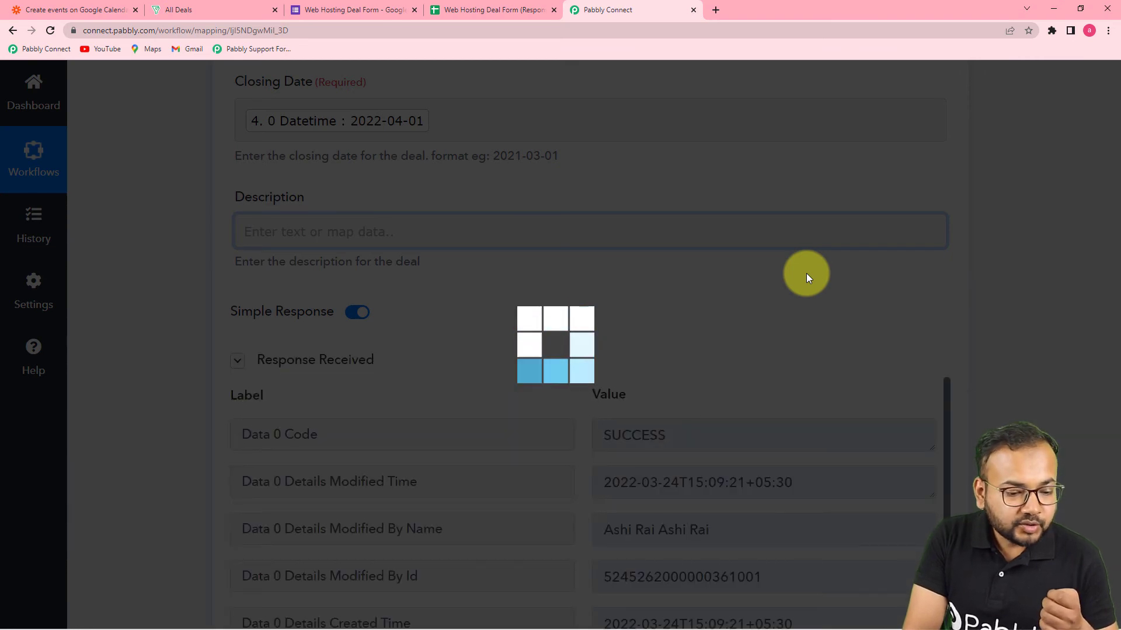
Check the test response in Pabbly Connect and open the new Tesla Web Hosting Deal in Zoho Bigin.
{"action": "scroll", "coordinate": [807, 274], "scroll_direction": "down", "scroll_amount": 6}
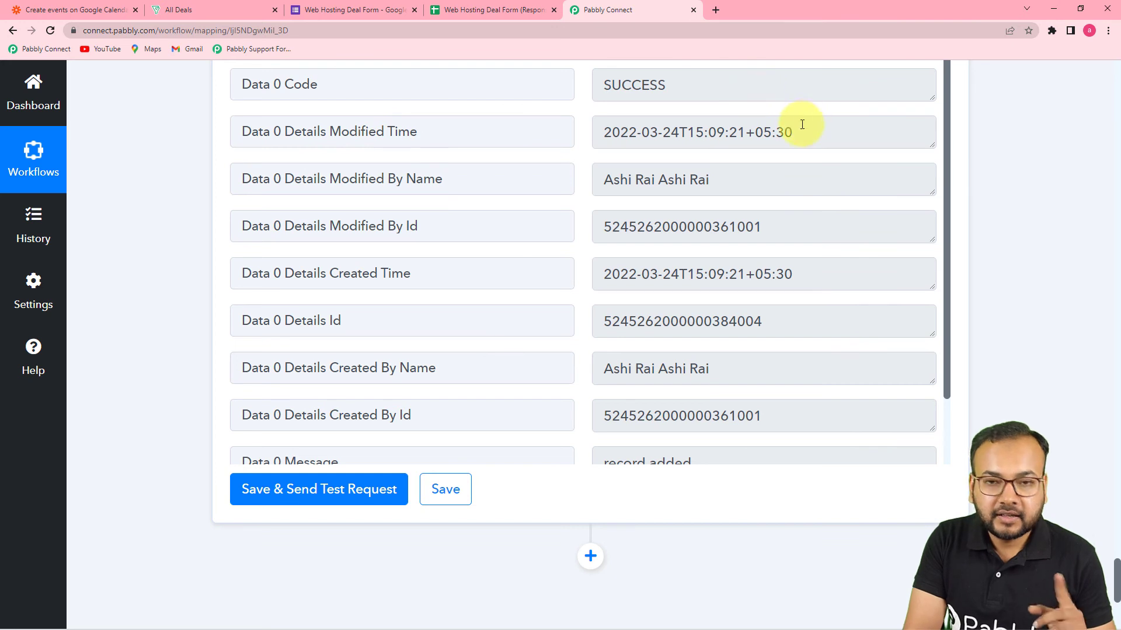
{"action": "left_click", "coordinate": [227, 12]}
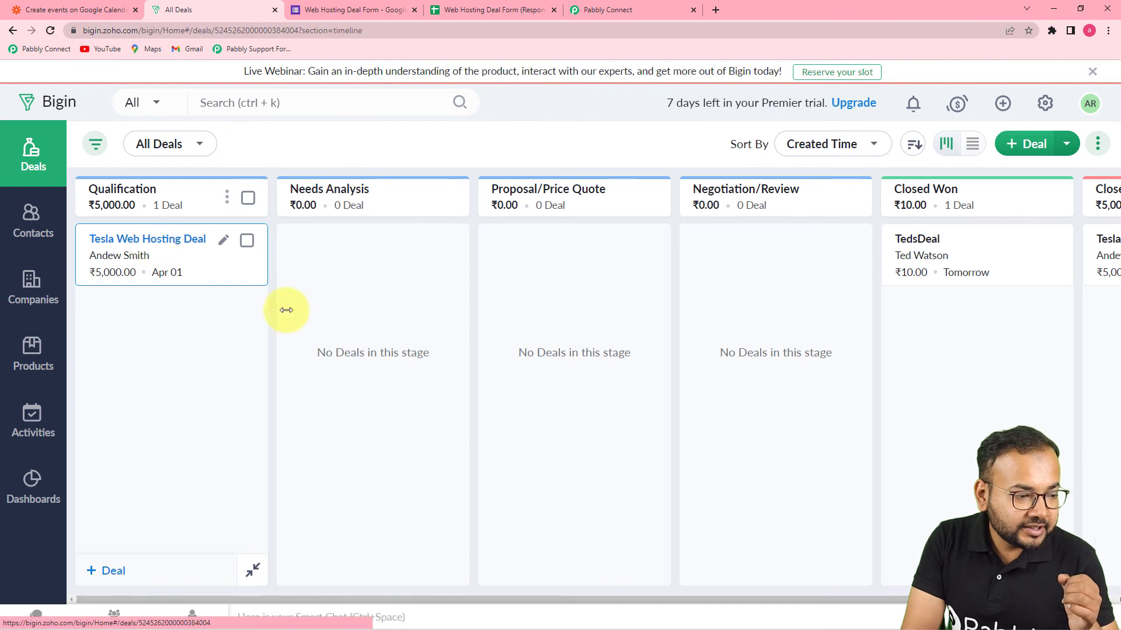
{"action": "left_click", "coordinate": [254, 280]}
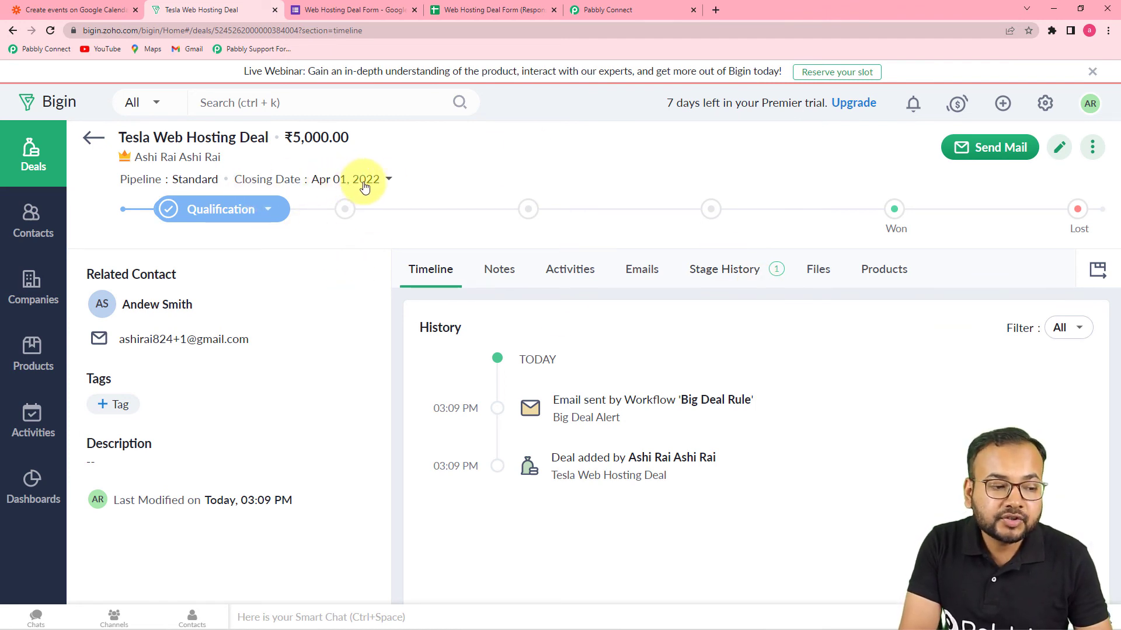
Compare the values mapped in Pabbly Connect's Create Contact Deal step with the Tesla Web Hosting Deal's details in Zoho Bigin.
{"action": "left_click", "coordinate": [607, 10]}
{"action": "scroll", "coordinate": [975, 274], "scroll_direction": "up", "scroll_amount": 8}
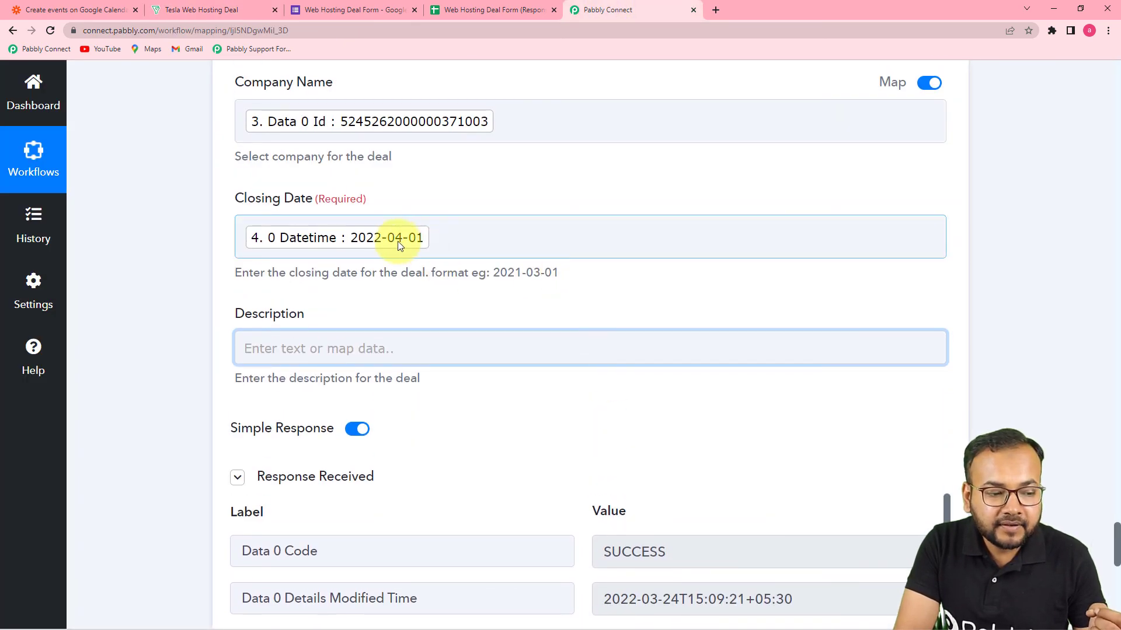
{"action": "scroll", "coordinate": [510, 232], "scroll_direction": "up", "scroll_amount": 7}
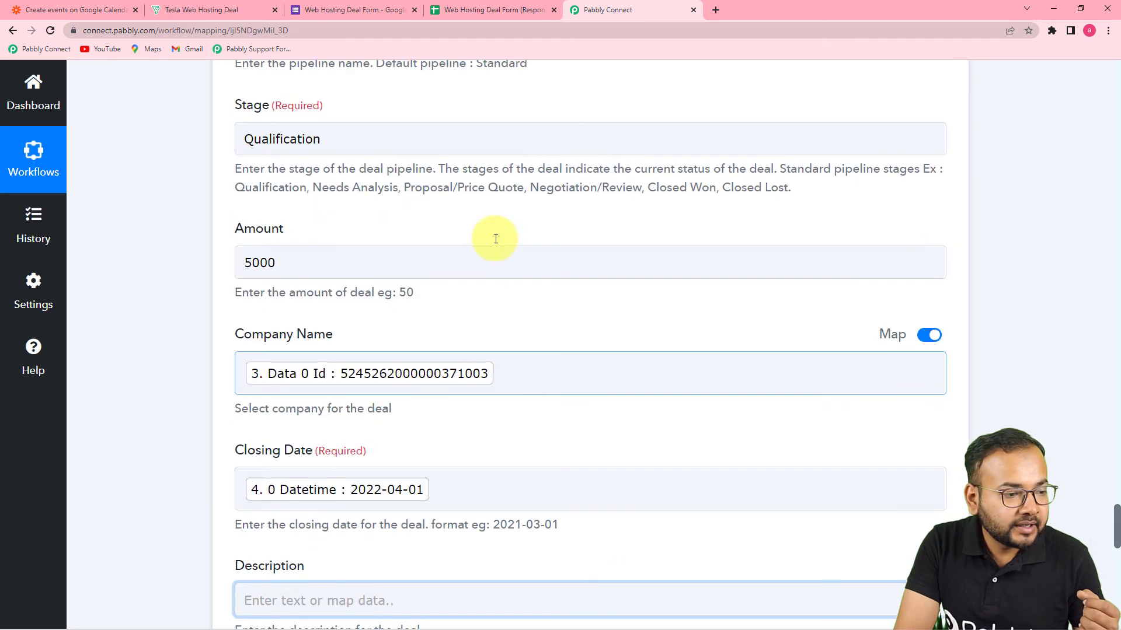
{"action": "scroll", "coordinate": [496, 239], "scroll_direction": "up", "scroll_amount": 5}
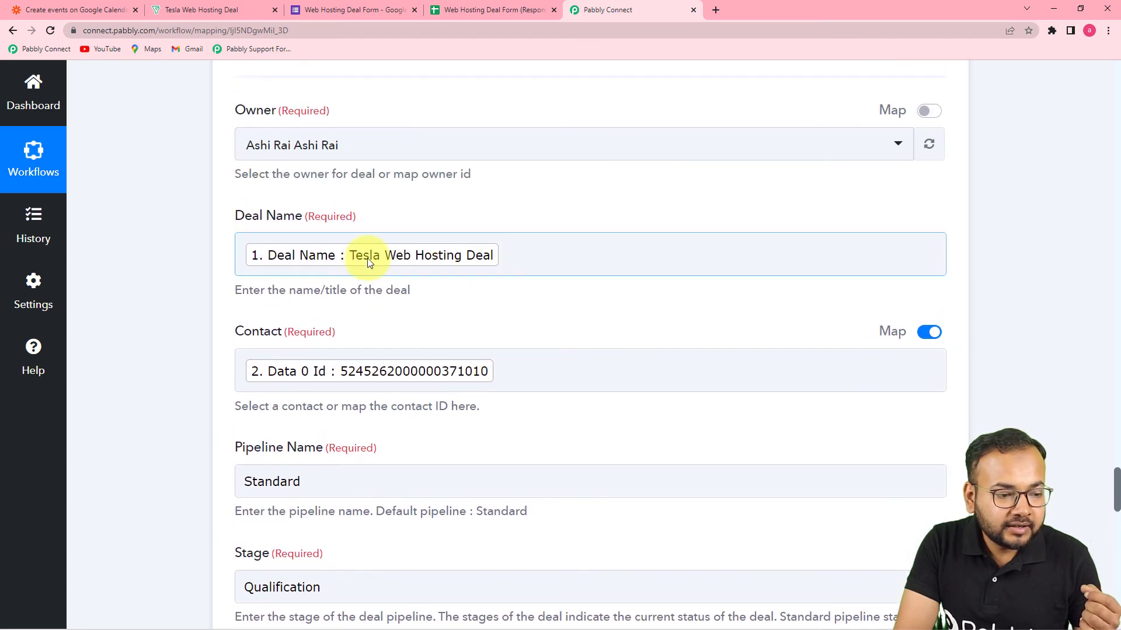
{"action": "scroll", "coordinate": [576, 253], "scroll_direction": "up", "scroll_amount": 2}
{"action": "scroll", "coordinate": [575, 251], "scroll_direction": "down", "scroll_amount": 5}
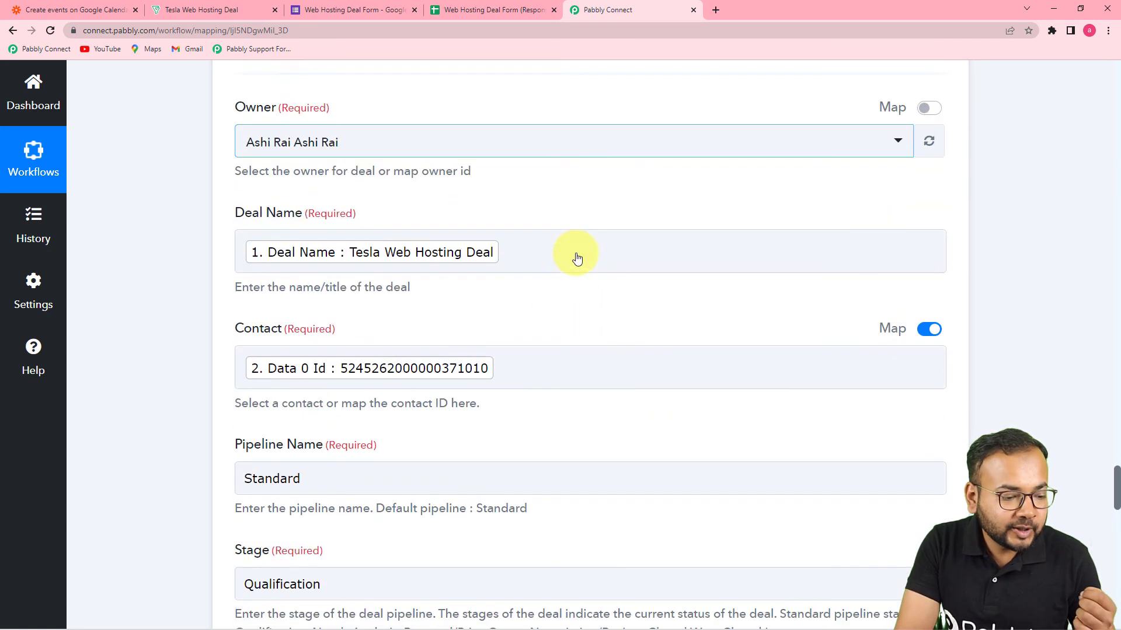
{"action": "scroll", "coordinate": [525, 306], "scroll_direction": "up", "scroll_amount": 5}
{"action": "scroll", "coordinate": [523, 310], "scroll_direction": "down", "scroll_amount": 5}
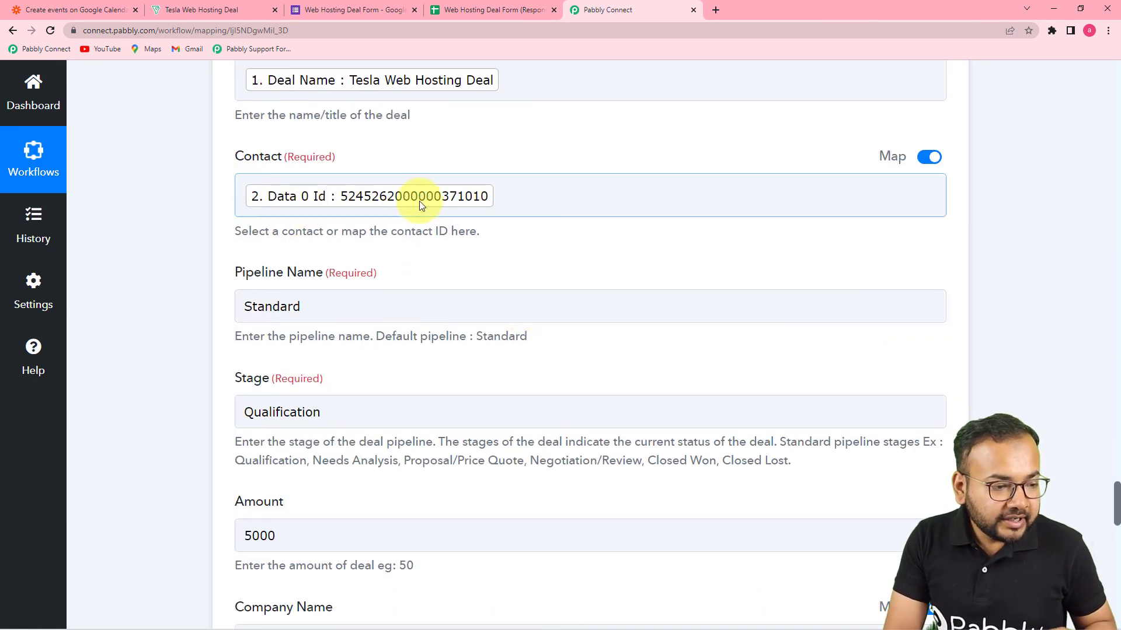
{"action": "scroll", "coordinate": [450, 262], "scroll_direction": "down", "scroll_amount": 3}
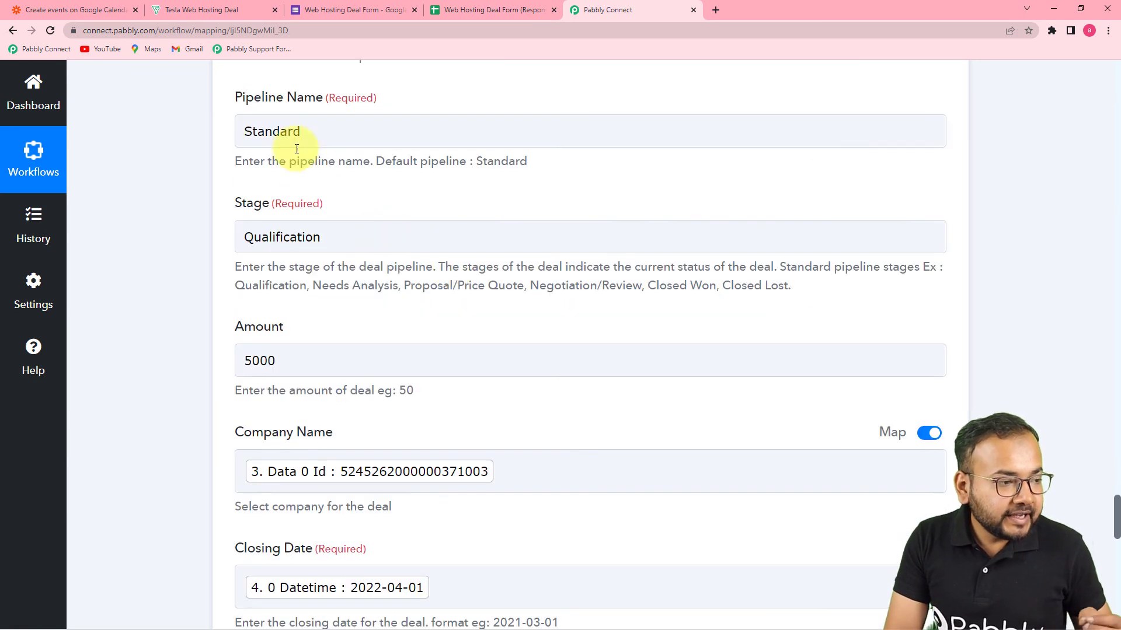
{"action": "left_click", "coordinate": [223, 15]}
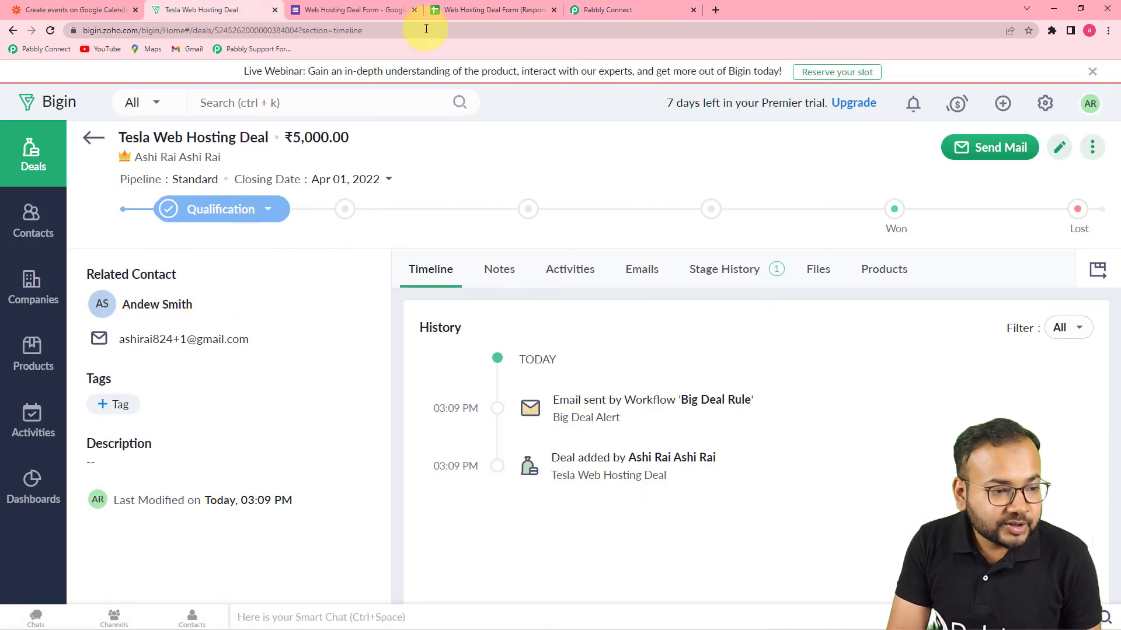
Return to the Pabbly Connect workflow and go back to its Google Forms New Response Received trigger.
{"action": "left_click", "coordinate": [615, 9]}
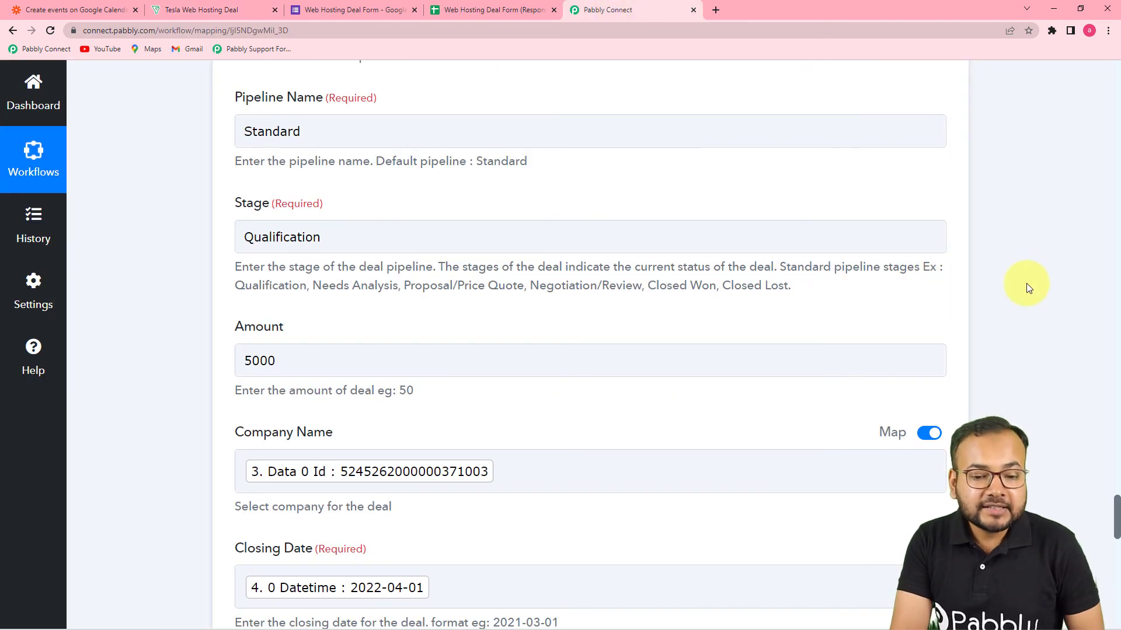
{"action": "scroll", "coordinate": [1036, 281], "scroll_direction": "up", "scroll_amount": 10}
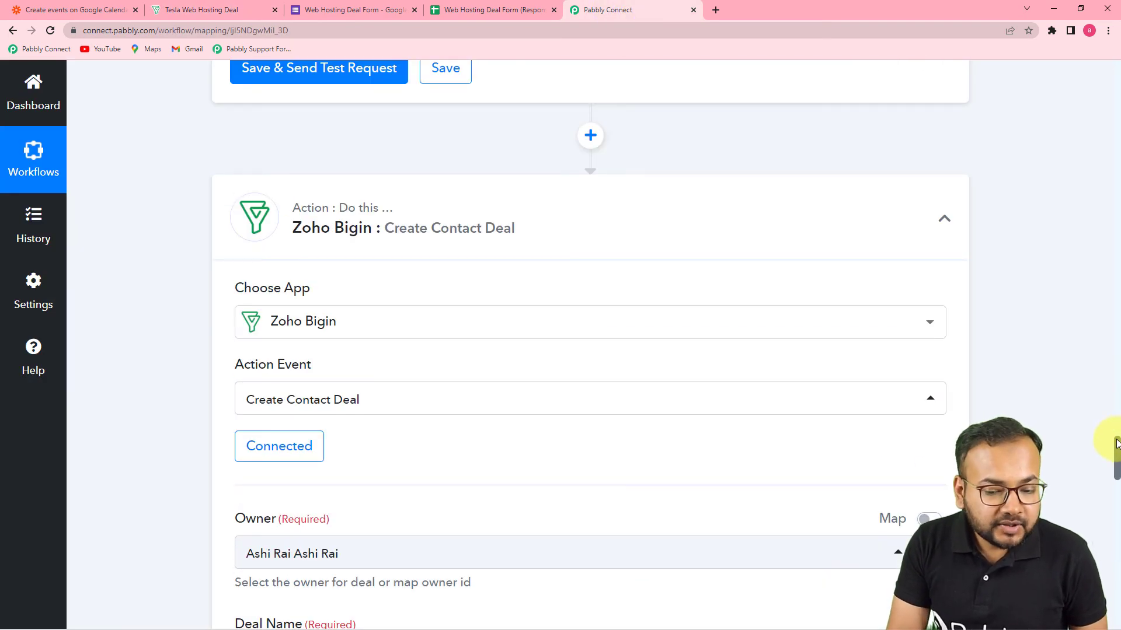
{"action": "left_click_drag", "start_coordinate": [1116, 450], "coordinate": [1115, 85]}
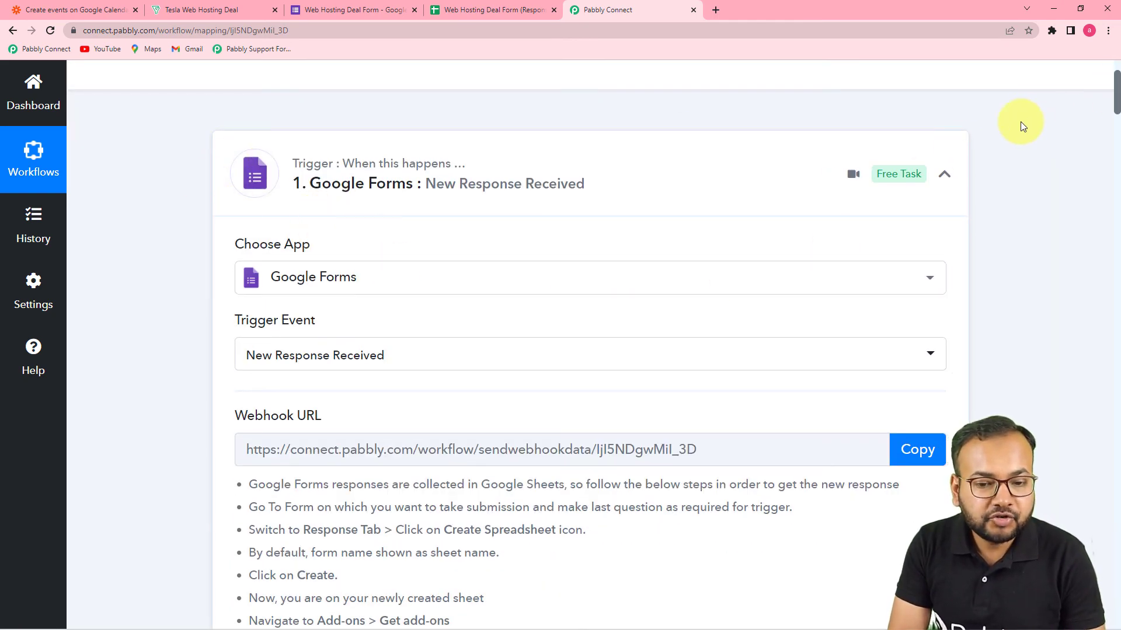
Review the workflow from the Google Forms trigger through the company lookup and Date/Time Formatter to the Create Contact Deal step.
{"action": "left_click_drag", "start_coordinate": [1116, 96], "coordinate": [1110, 321]}
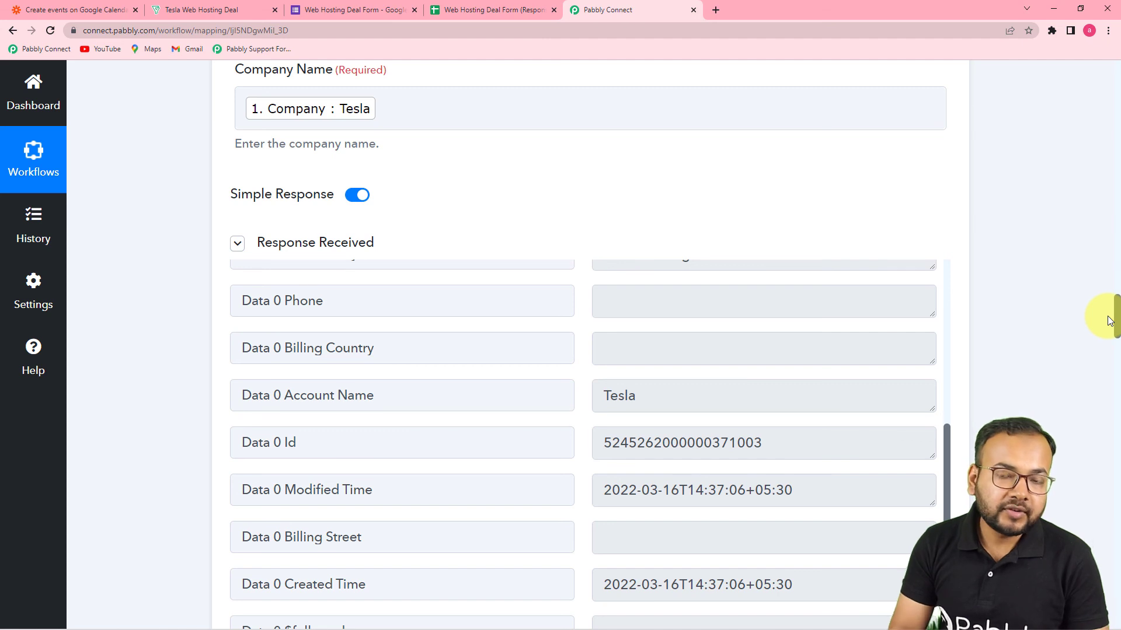
{"action": "scroll", "coordinate": [1110, 321], "scroll_direction": "down", "scroll_amount": 6}
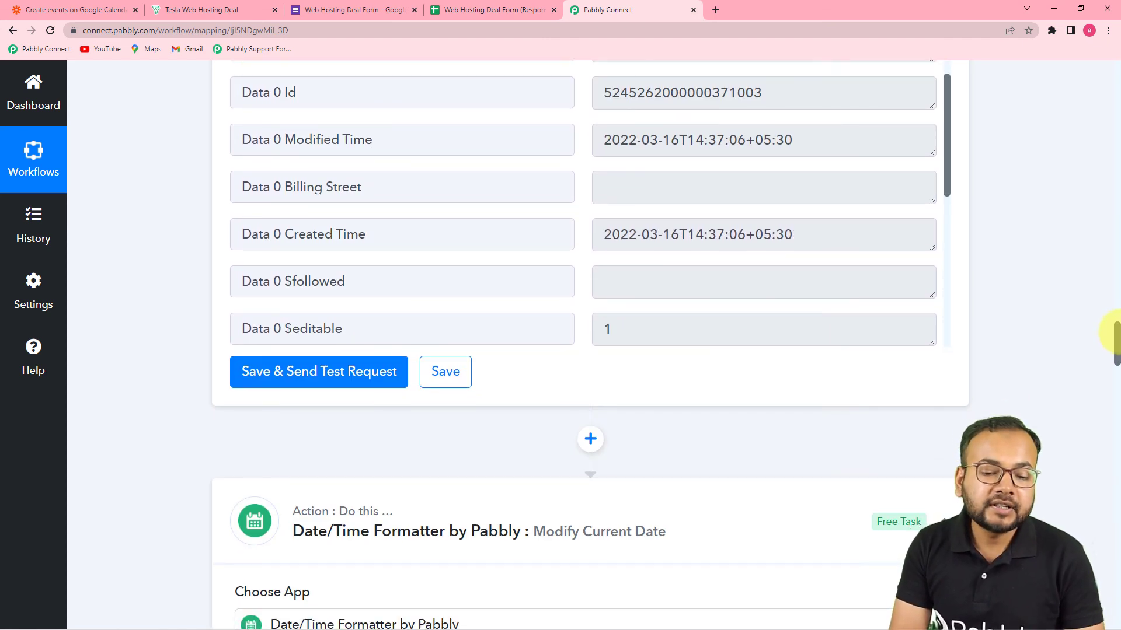
{"action": "left_click_drag", "start_coordinate": [1116, 330], "coordinate": [1116, 355]}
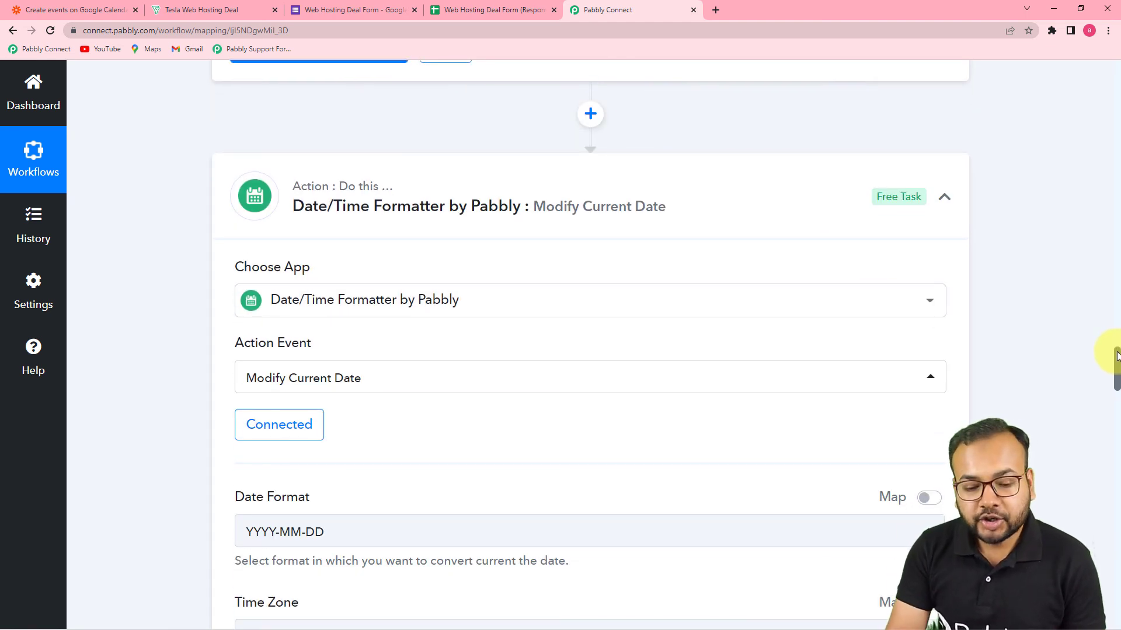
{"action": "left_click_drag", "start_coordinate": [1115, 359], "coordinate": [1116, 458]}
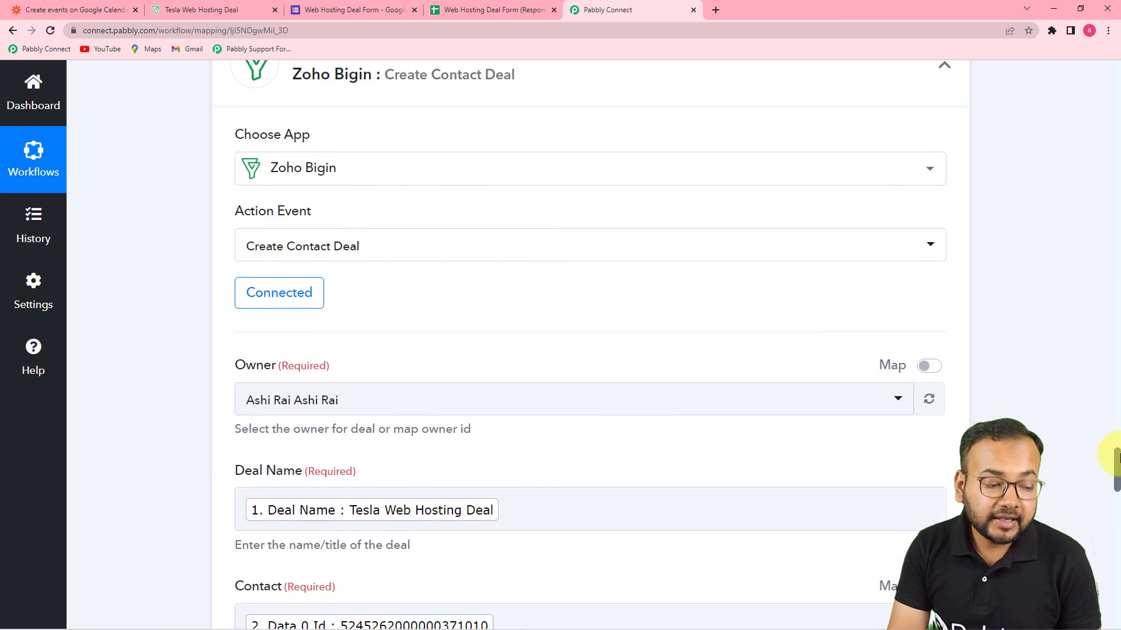
Refresh the Owner choices in the Create Contact Deal step and review its deal name, contact, pipeline and stage fields.
{"action": "left_click_drag", "start_coordinate": [1116, 457], "coordinate": [1117, 463]}
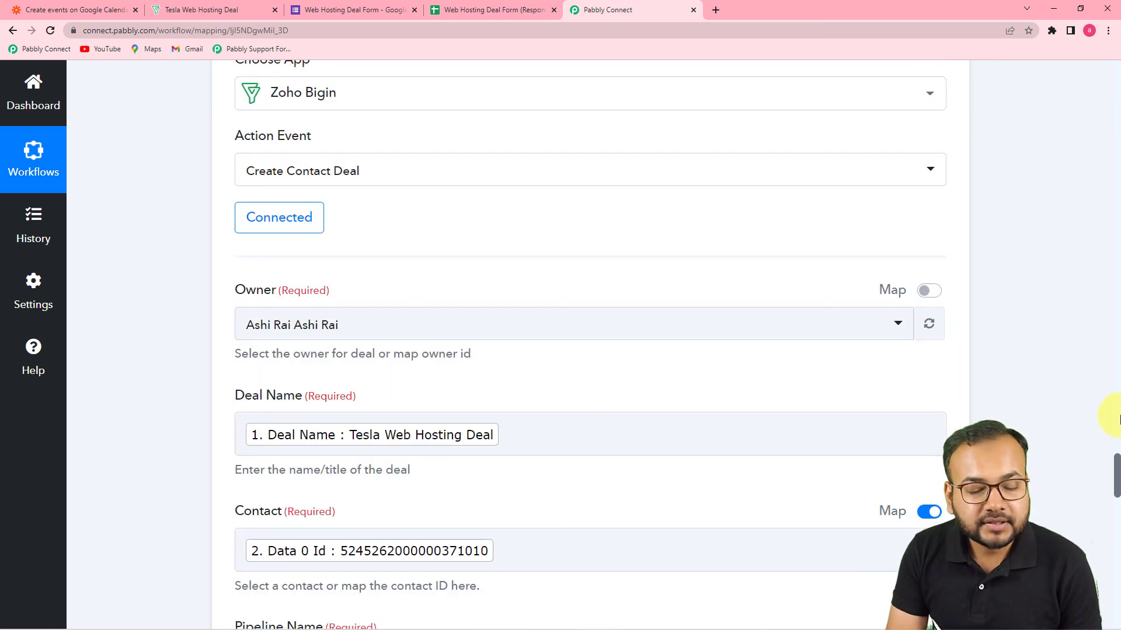
{"action": "left_click", "coordinate": [928, 324]}
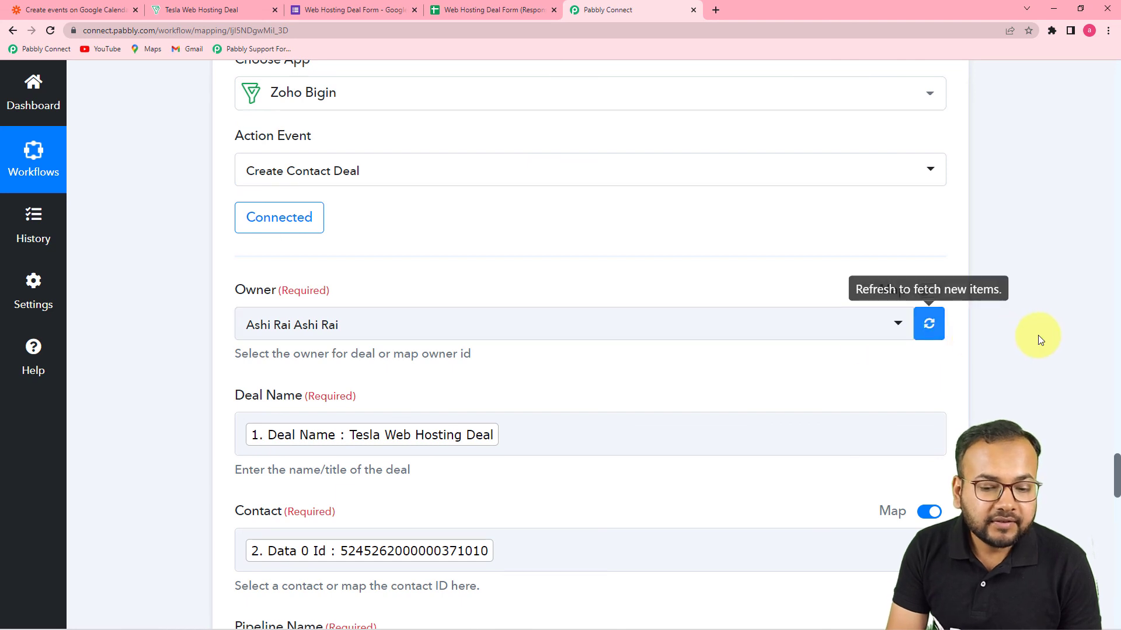
{"action": "mouse_move", "coordinate": [1117, 465]}
{"action": "left_mouse_down"}
{"action": "mouse_move", "coordinate": [1116, 533]}
{"action": "mouse_move", "coordinate": [1115, 487]}
{"action": "left_mouse_up"}
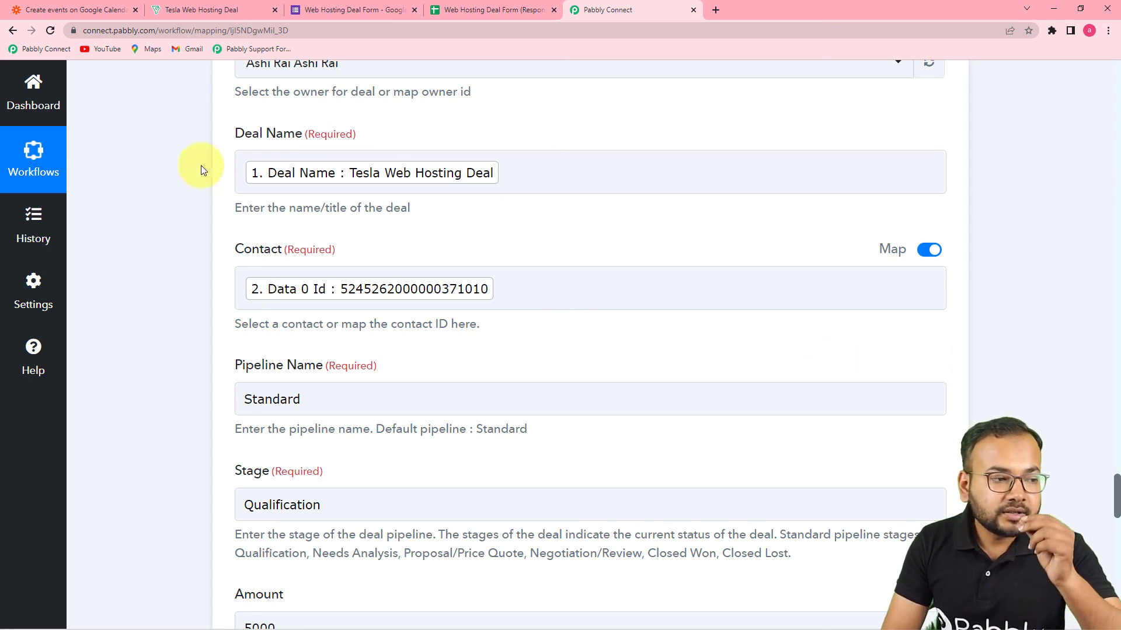
Check the Tesla Web Hosting Deal in Zoho Bigin, and return to the Create Contact Deal fields in Pabbly Connect.
{"action": "left_click", "coordinate": [193, 10]}
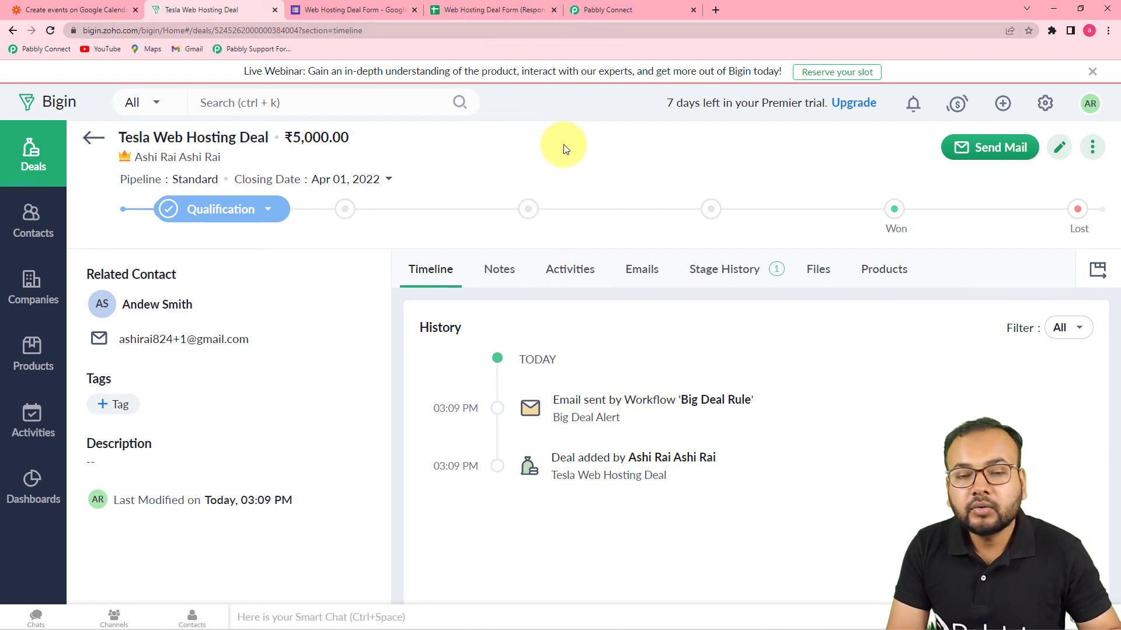
{"action": "left_click", "coordinate": [608, 11]}
{"action": "scroll", "coordinate": [719, 334], "scroll_direction": "down", "scroll_amount": 7}
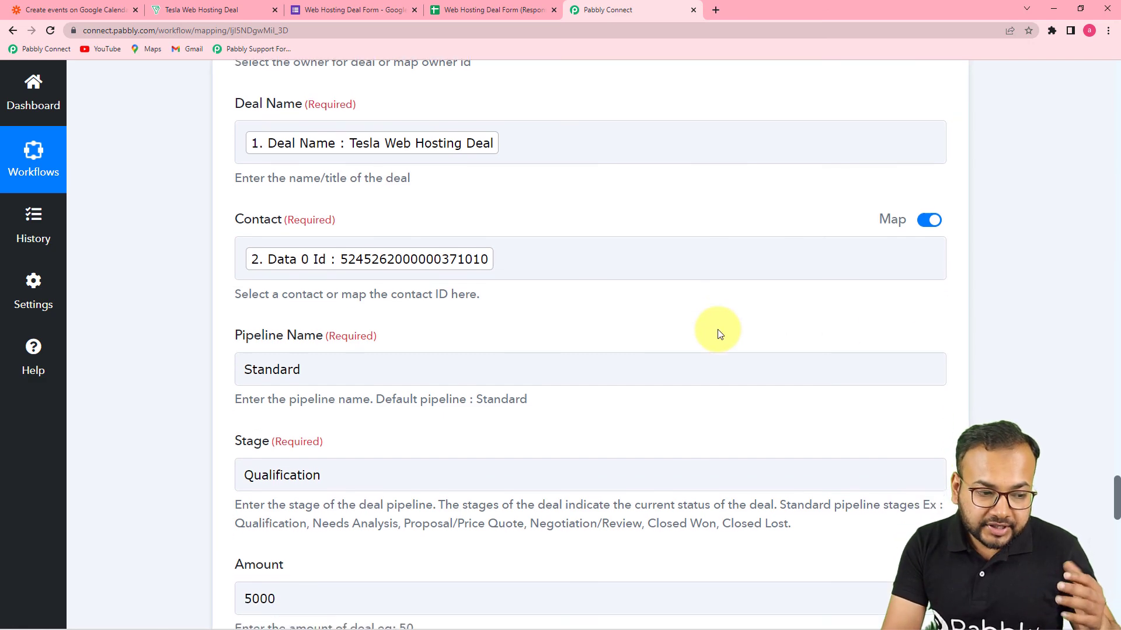